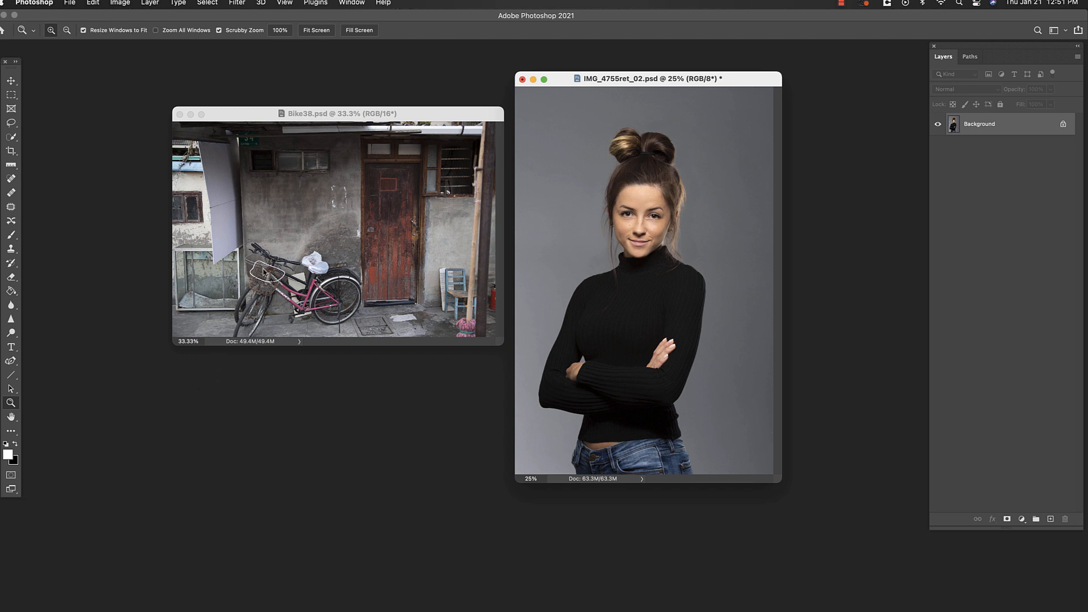
Duplicate the background layer of Bike38.psd and rename the copy LUM
left_click_drag(356, 123, 351, 138)
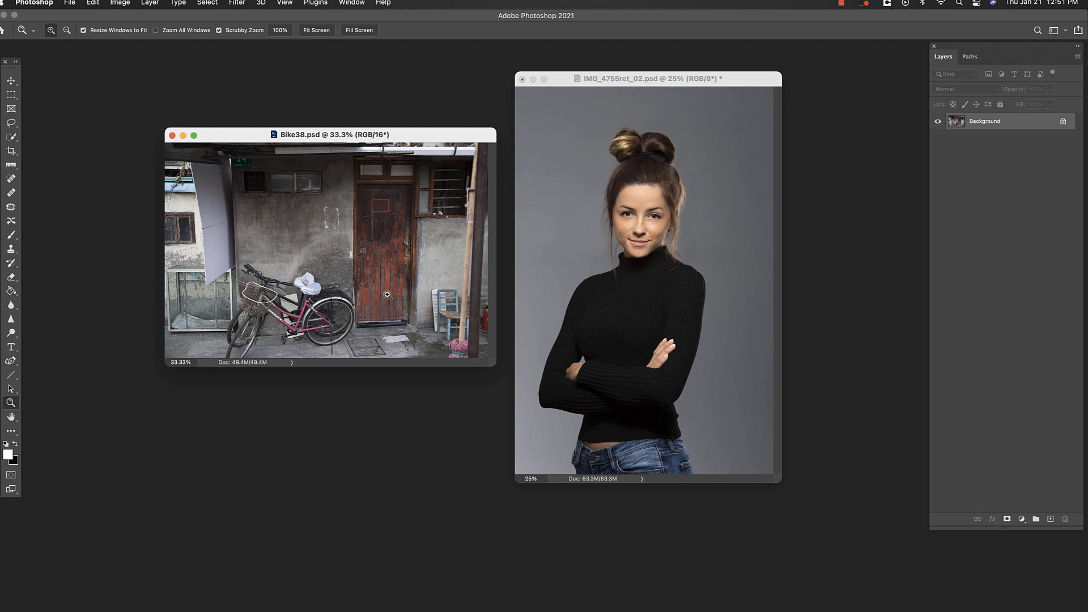
left_click_drag(298, 137, 297, 149)
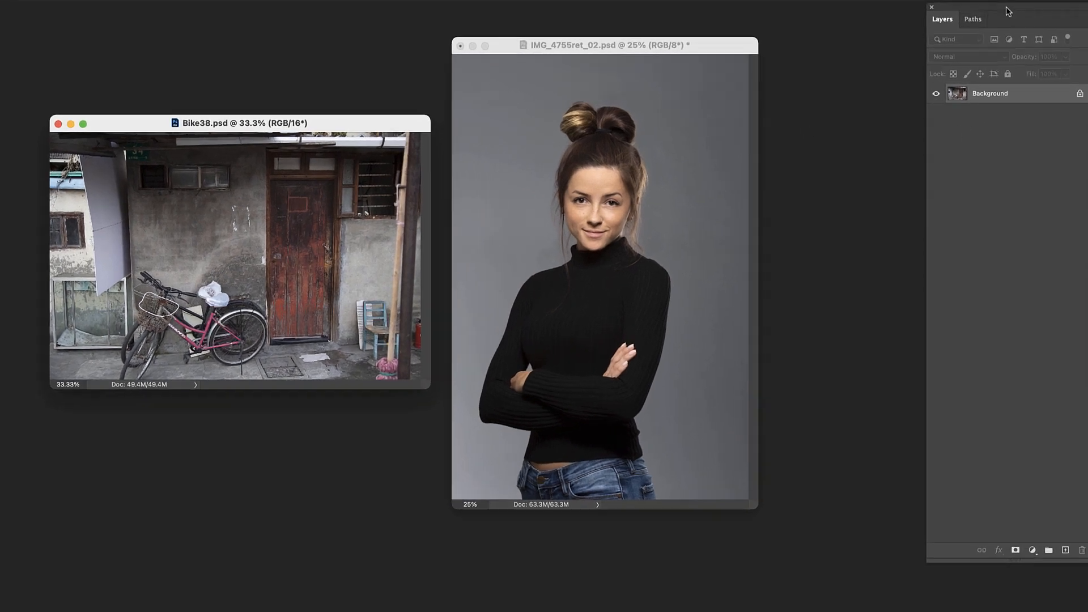
left_click_drag(1007, 8, 888, 34)
left_click_drag(875, 123, 946, 595)
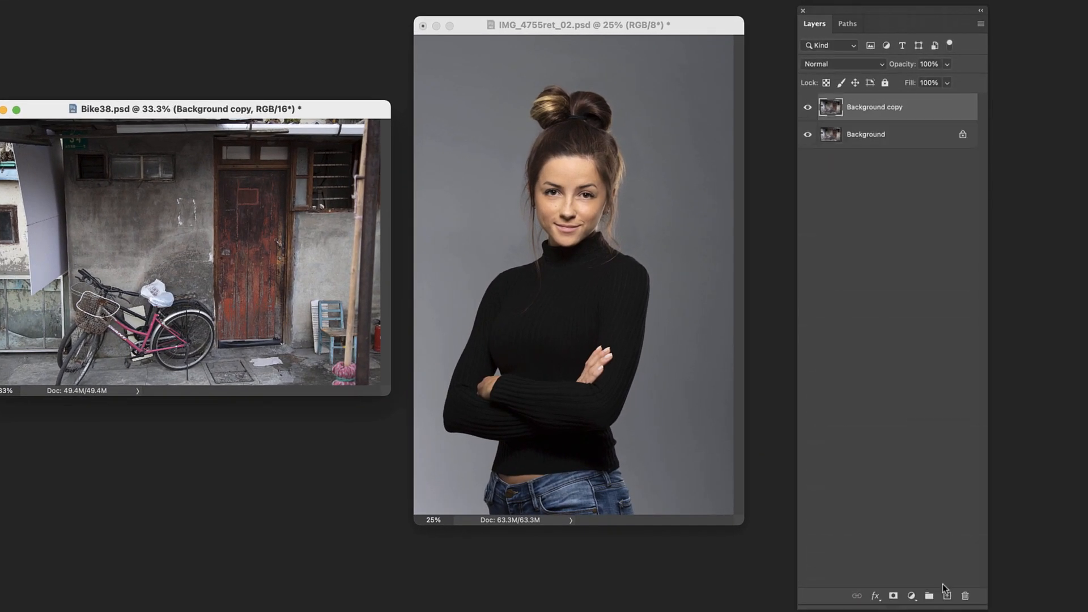
double_click(872, 107)
type("LUM")
key("Return")
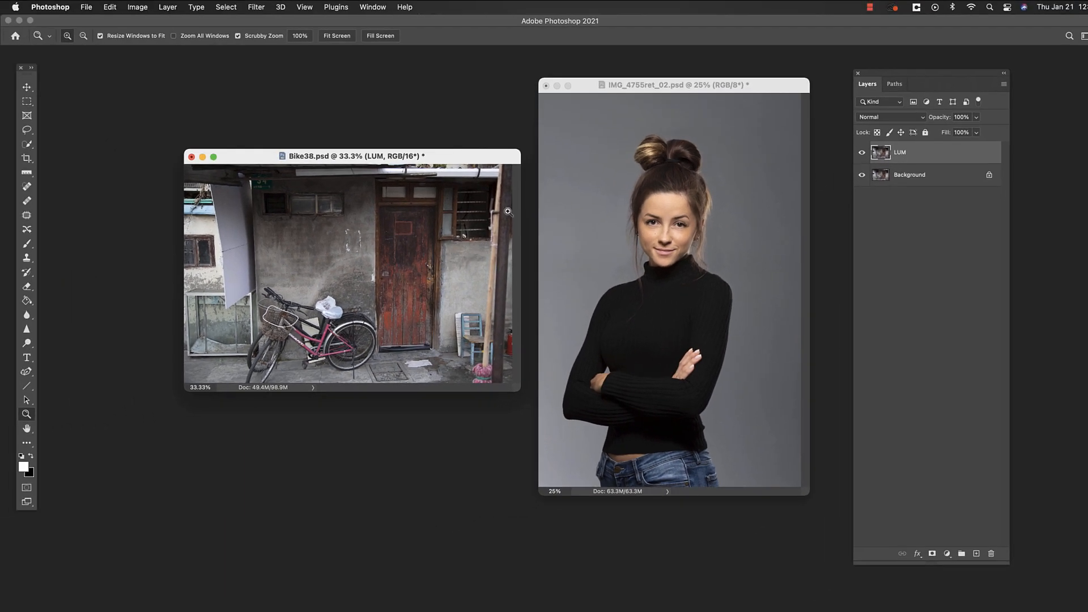
Open the LUM layer in the Luminar AI plug-in and switch to its Edit mode
left_click_drag(463, 160, 463, 154)
left_click(257, 8)
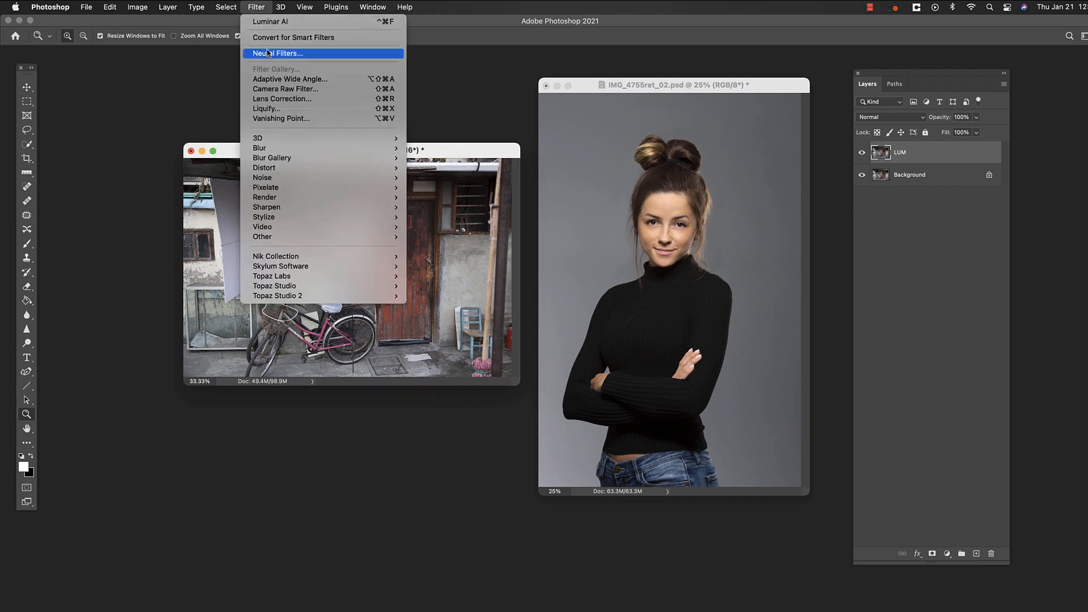
mouse_move(342, 267)
left_click(448, 278)
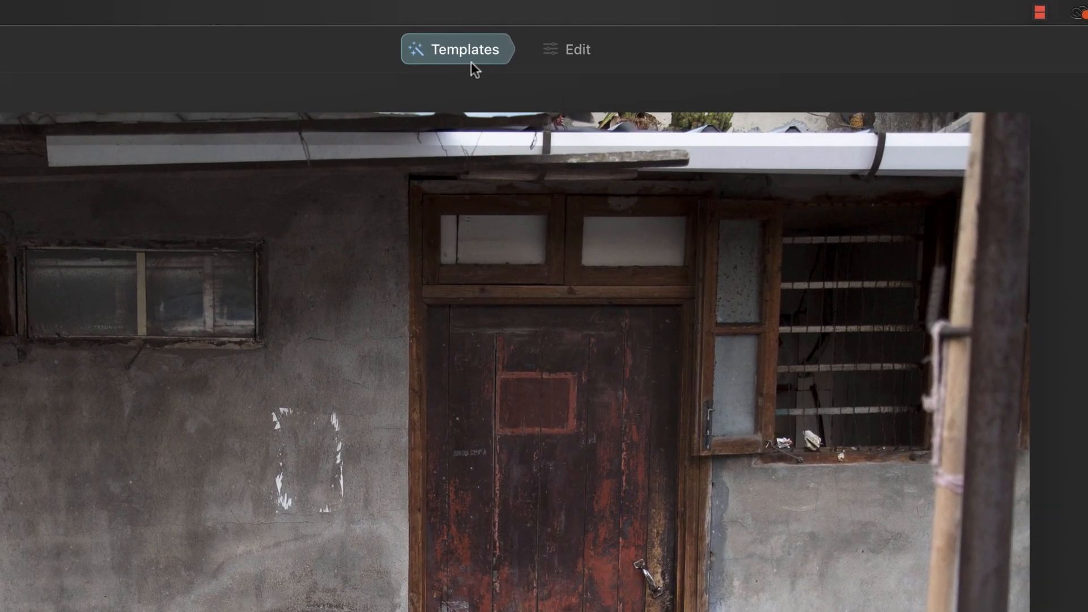
left_click(580, 54)
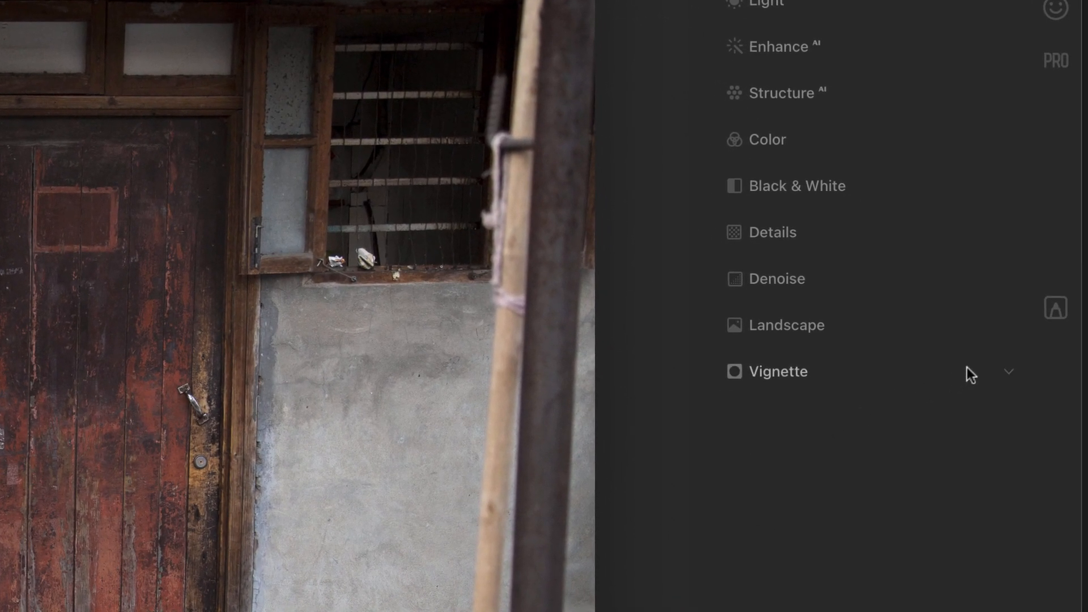
Add a Basic adjustment in Local Masking and keep Paint Mask as its mask type
left_click(1056, 309)
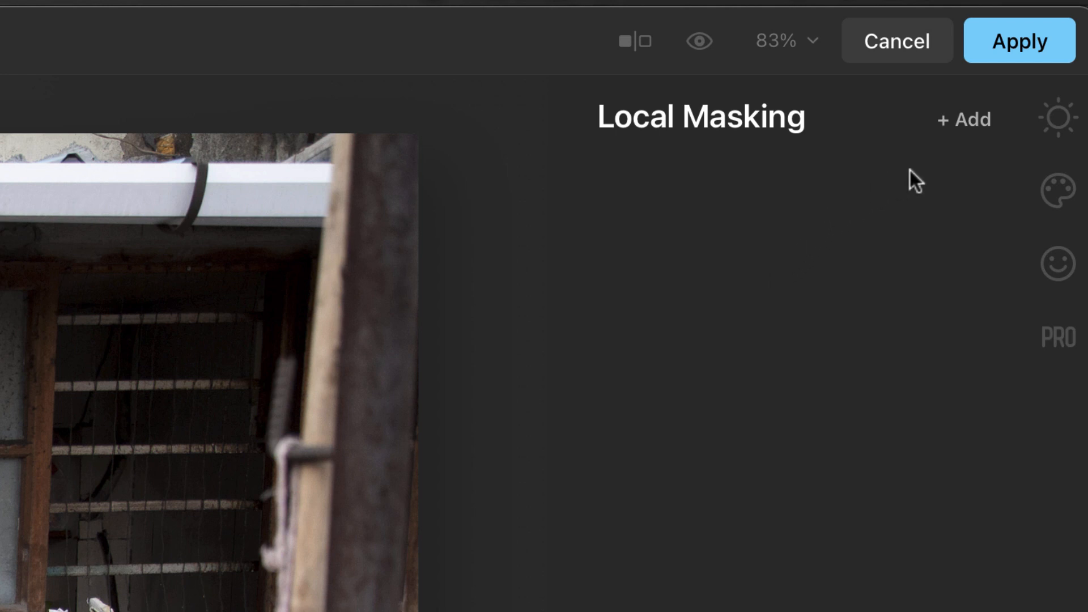
left_click(964, 124)
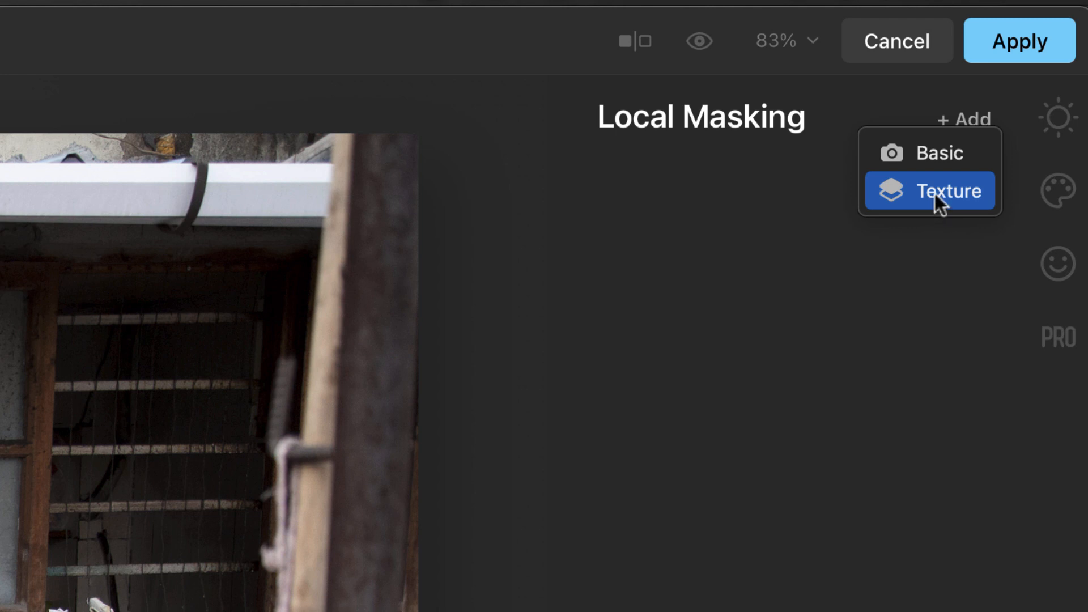
left_click(937, 154)
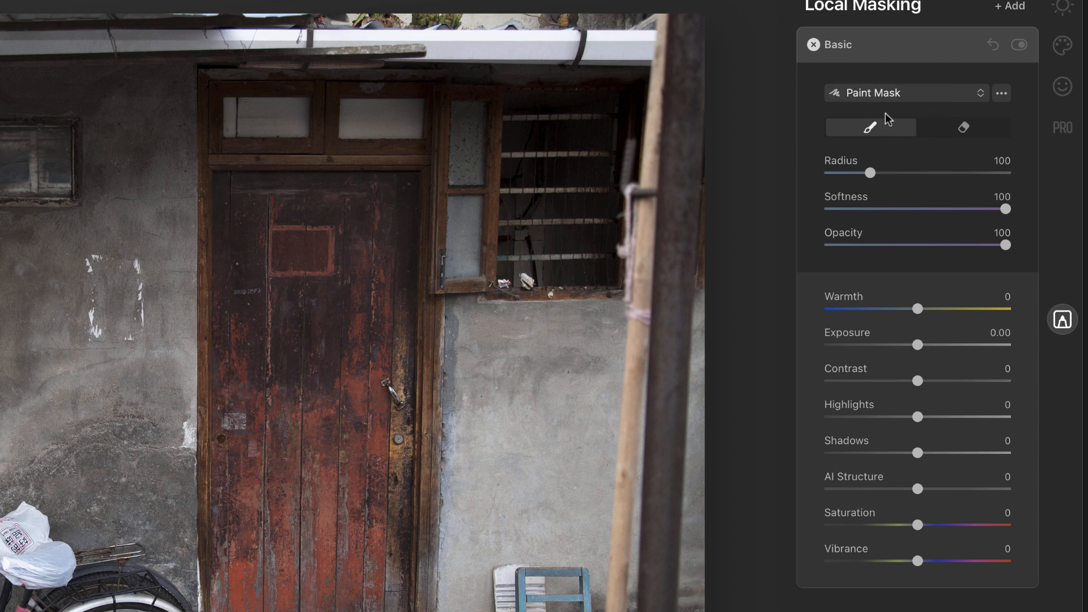
left_click(899, 98)
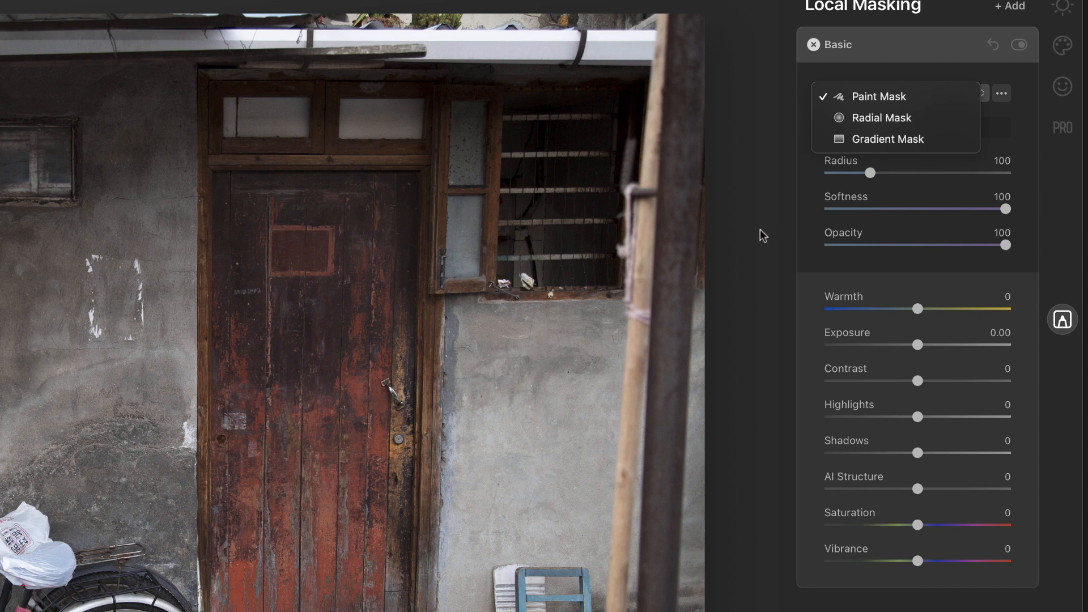
left_click(881, 104)
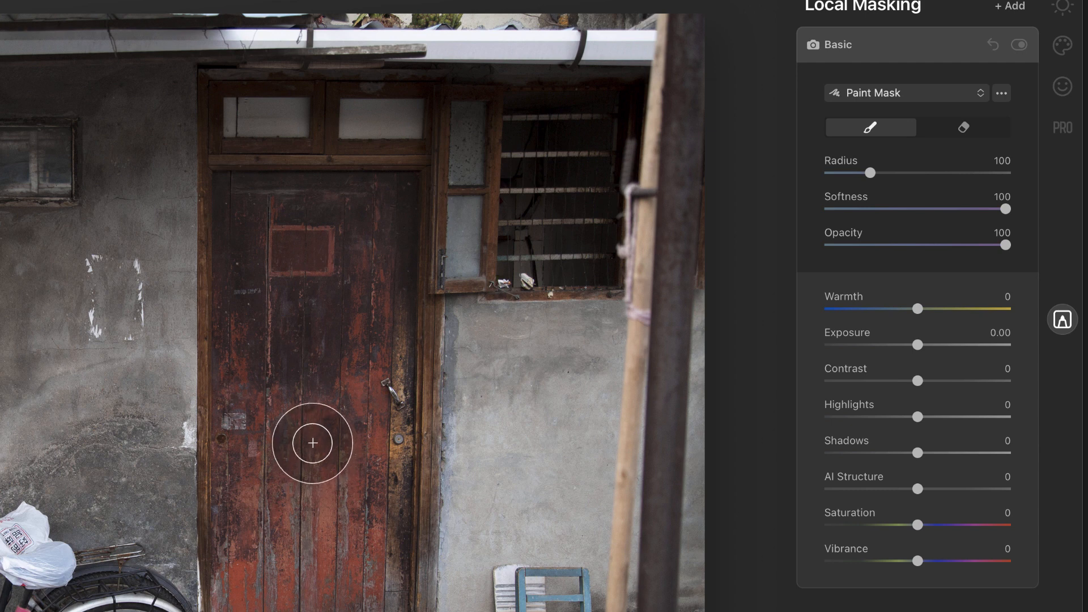
Shrink the mask brush to a radius of about 50 and paint the Basic mask over the red door
key("bracketleft")
key("bracketleft")
key("bracketleft")
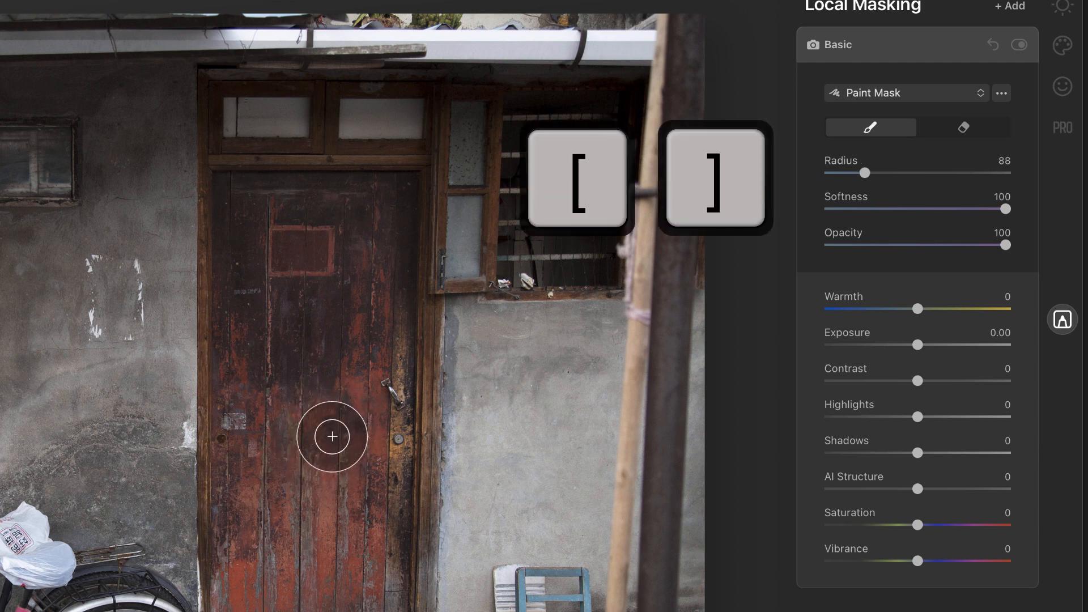
key("bracketleft")
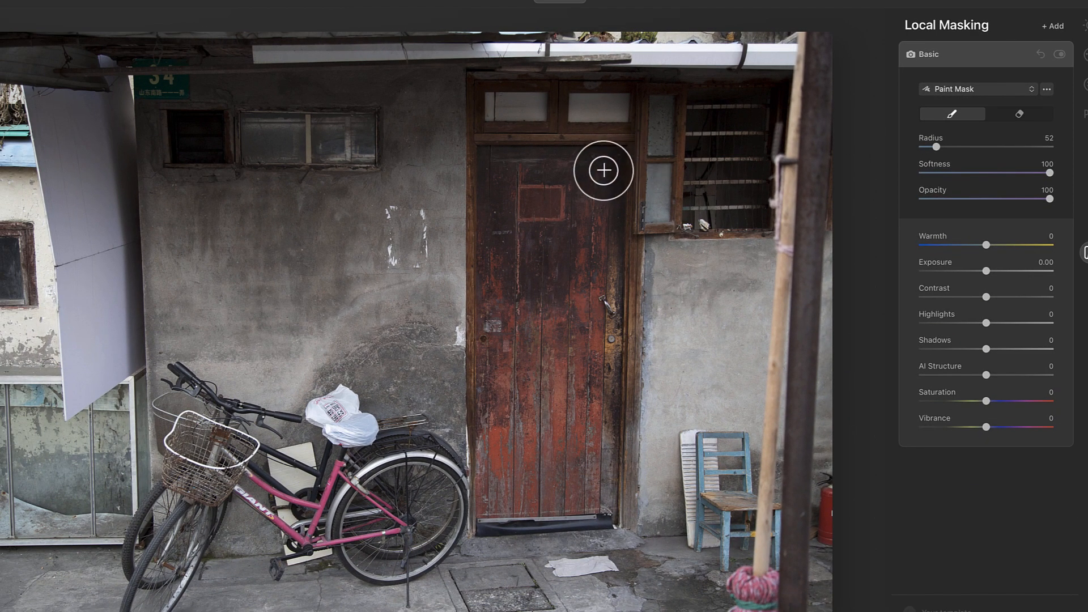
key("[")
mouse_move(608, 160)
left_mouse_down()
mouse_move(494, 161)
mouse_move(497, 411)
left_mouse_up()
mouse_move(493, 262)
left_mouse_down()
mouse_move(492, 159)
mouse_move(613, 171)
mouse_move(601, 357)
left_mouse_up()
mouse_move(593, 318)
left_mouse_down()
mouse_move(608, 374)
mouse_move(603, 499)
mouse_move(490, 508)
mouse_move(497, 435)
mouse_move(497, 479)
mouse_move(567, 494)
mouse_move(585, 456)
mouse_move(578, 411)
mouse_move(533, 461)
mouse_move(529, 419)
mouse_move(551, 448)
mouse_move(590, 186)
mouse_move(518, 186)
mouse_move(512, 218)
mouse_move(520, 355)
mouse_move(563, 212)
mouse_move(590, 178)
mouse_move(570, 203)
mouse_move(547, 365)
left_mouse_up()
Enlarge the mask brush to a radius of 76
key("]")
key("]")
key("]")
key("]")
key("]")
key("]")
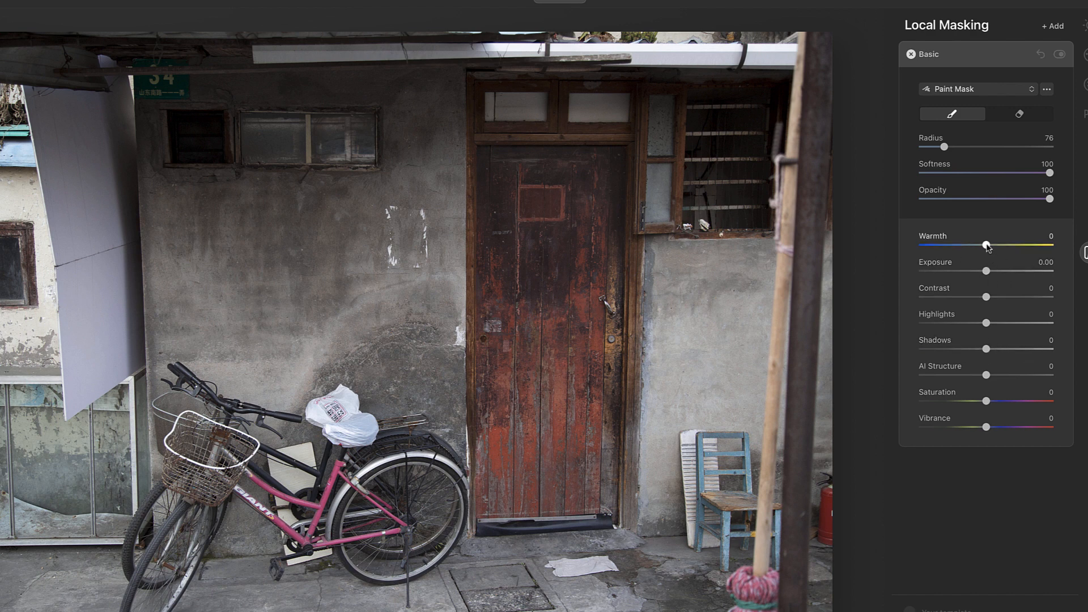
Set the door mask to Warmth 20, Exposure -0.01, AI Structure 15, Saturation 40 and Vibrance 16, and compare the door with and without it
left_click_drag(987, 245, 987, 281)
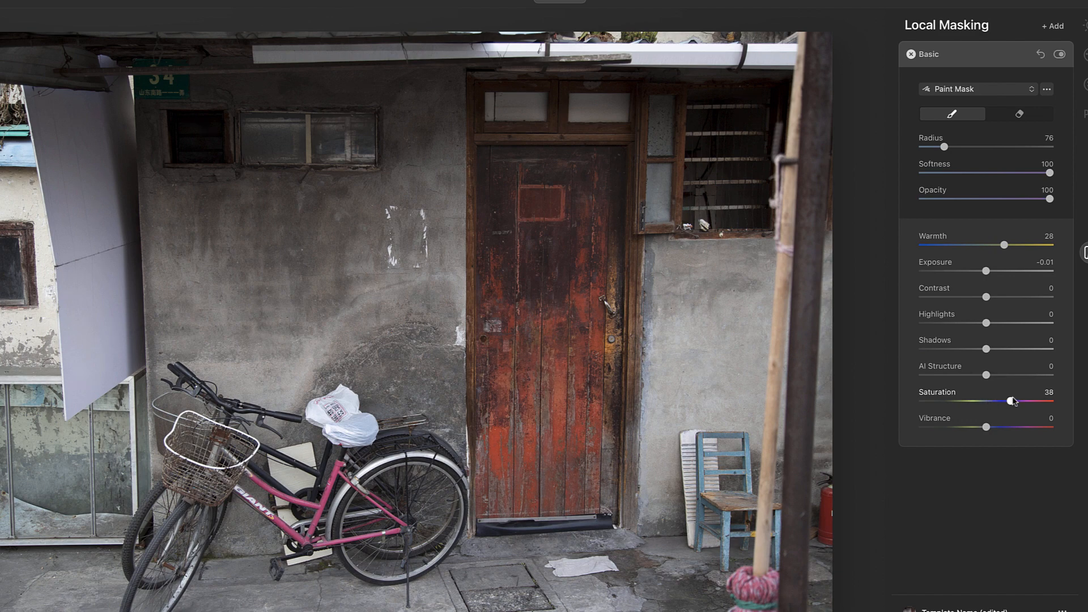
left_click_drag(1019, 401, 1018, 402)
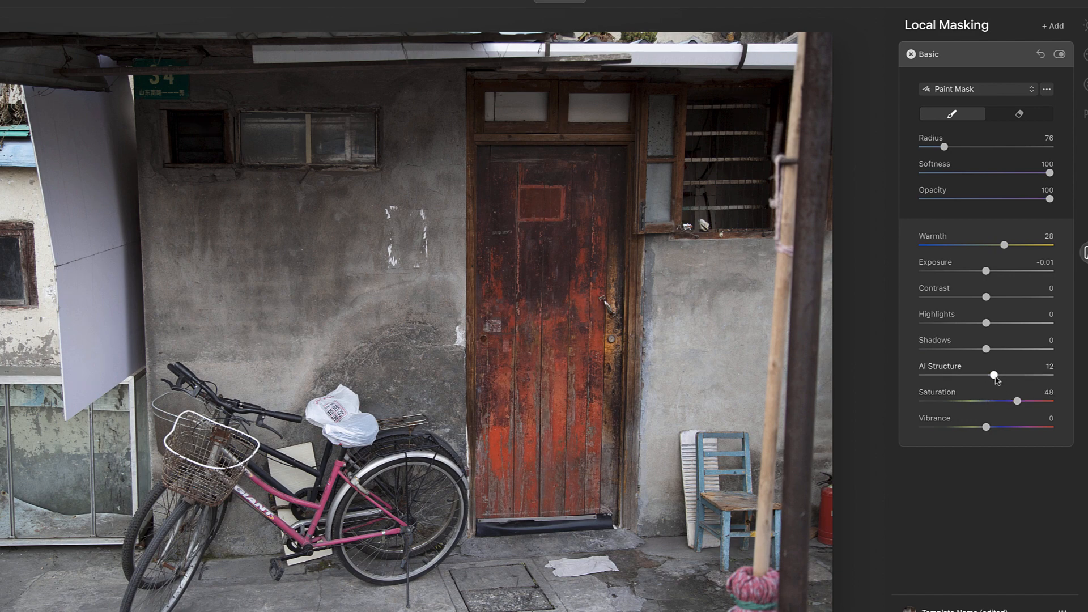
left_click_drag(995, 376, 997, 376)
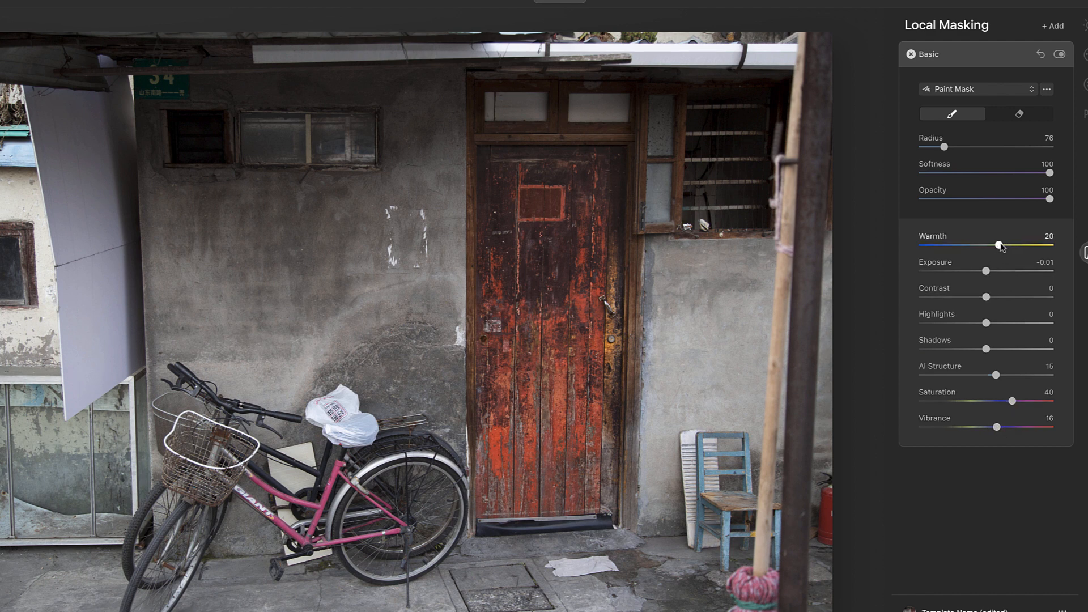
left_click(1060, 55)
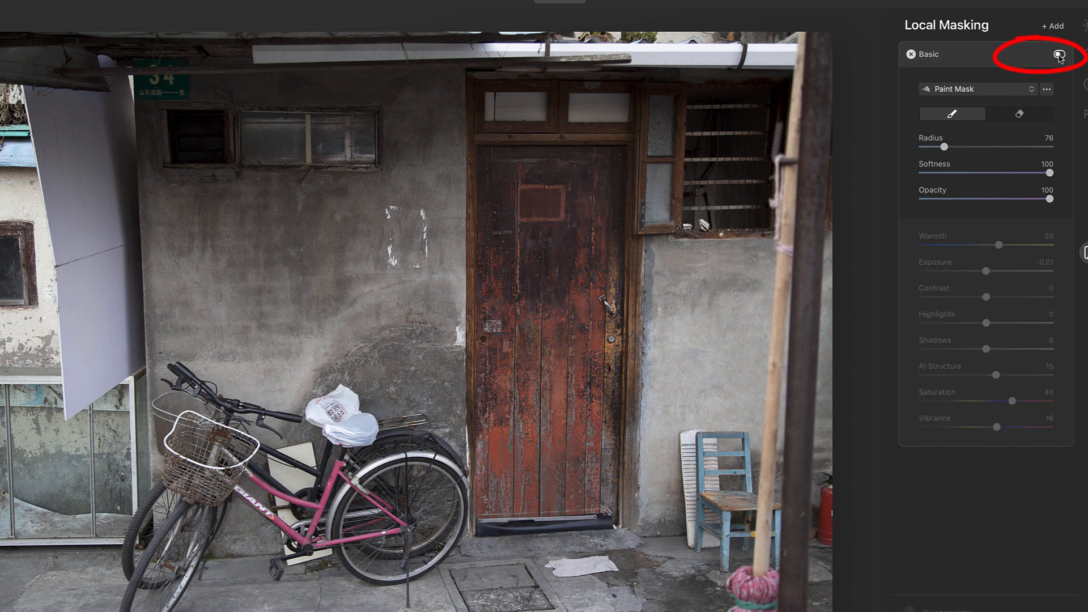
left_click(1059, 55)
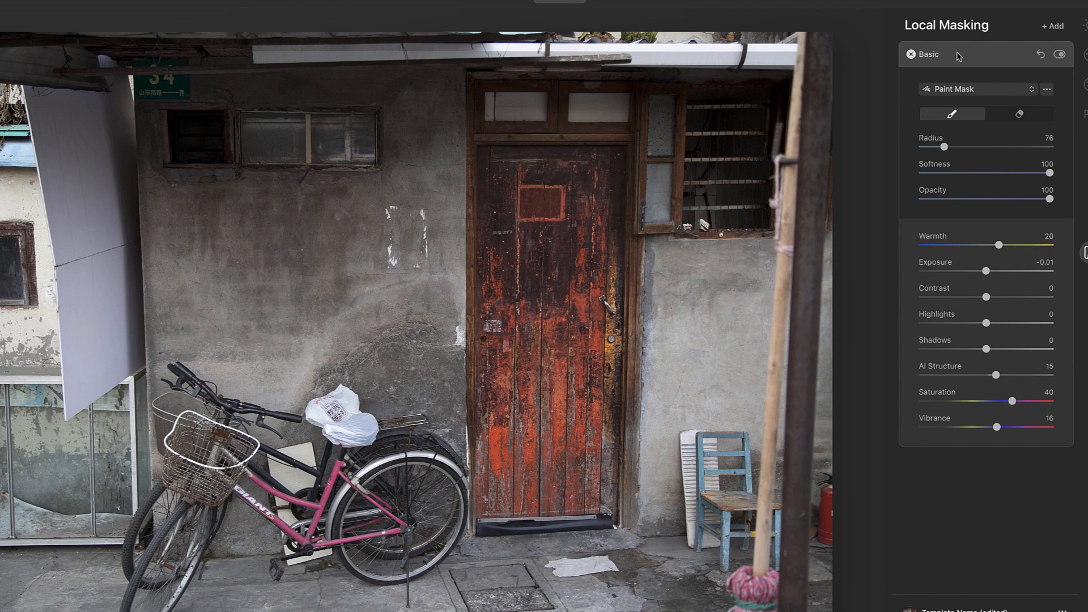
Add a second Basic adjustment with Contrast 20 and AI Structure 33, and compare the whole image with and without it
left_click(980, 54)
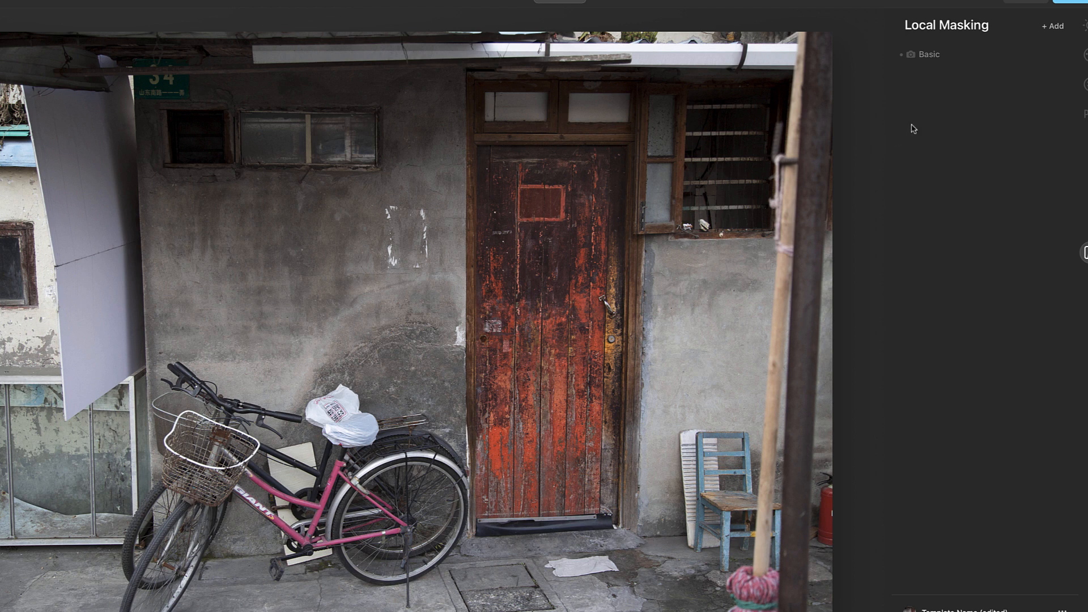
left_click(1042, 40)
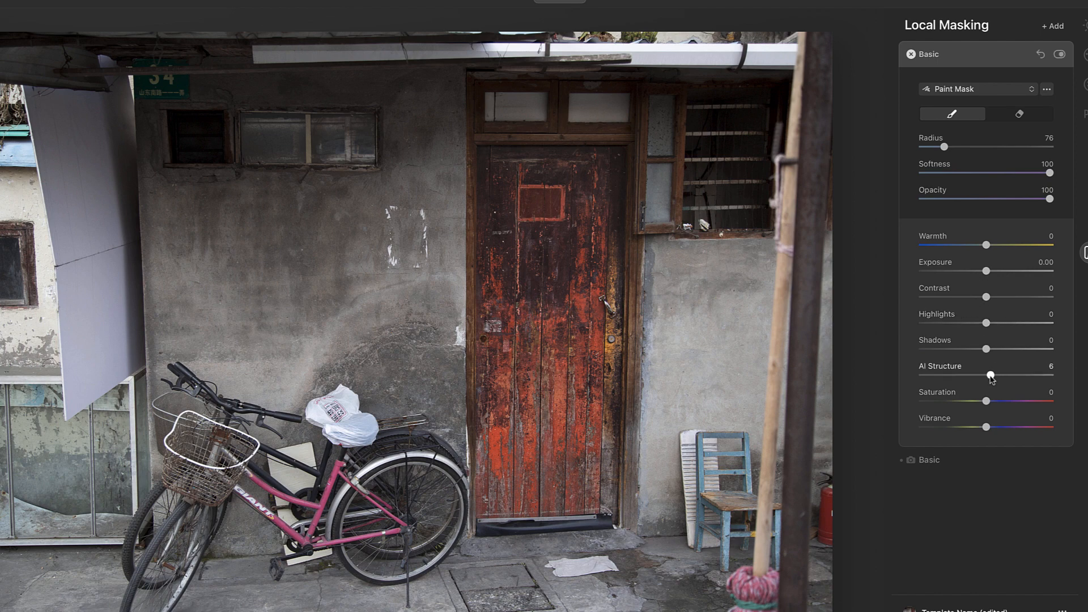
left_click_drag(991, 376, 1008, 377)
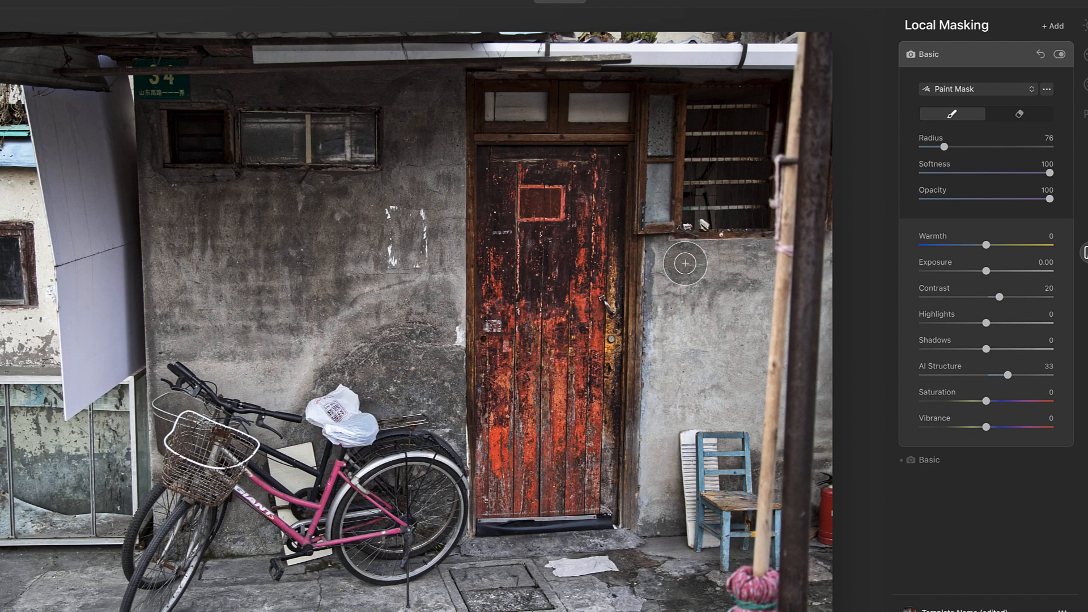
left_click(1059, 54)
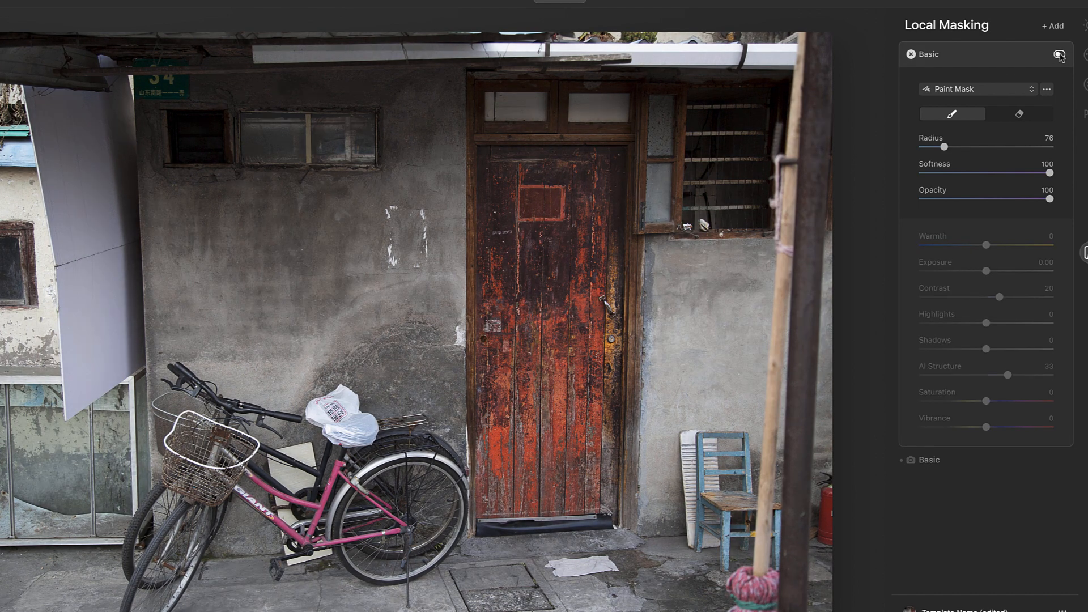
left_click(1060, 55)
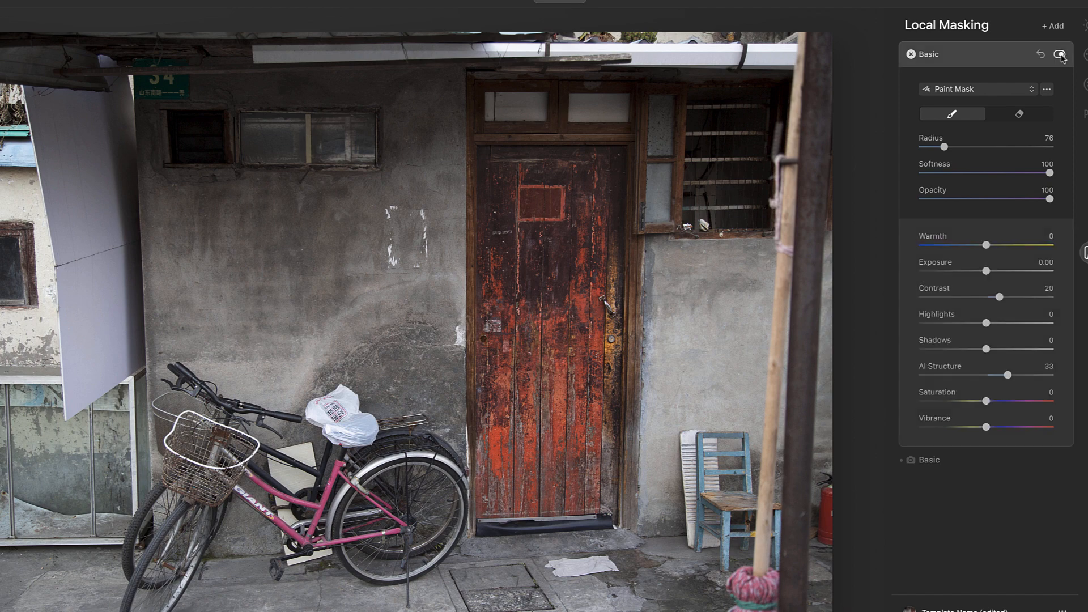
left_click(1062, 54)
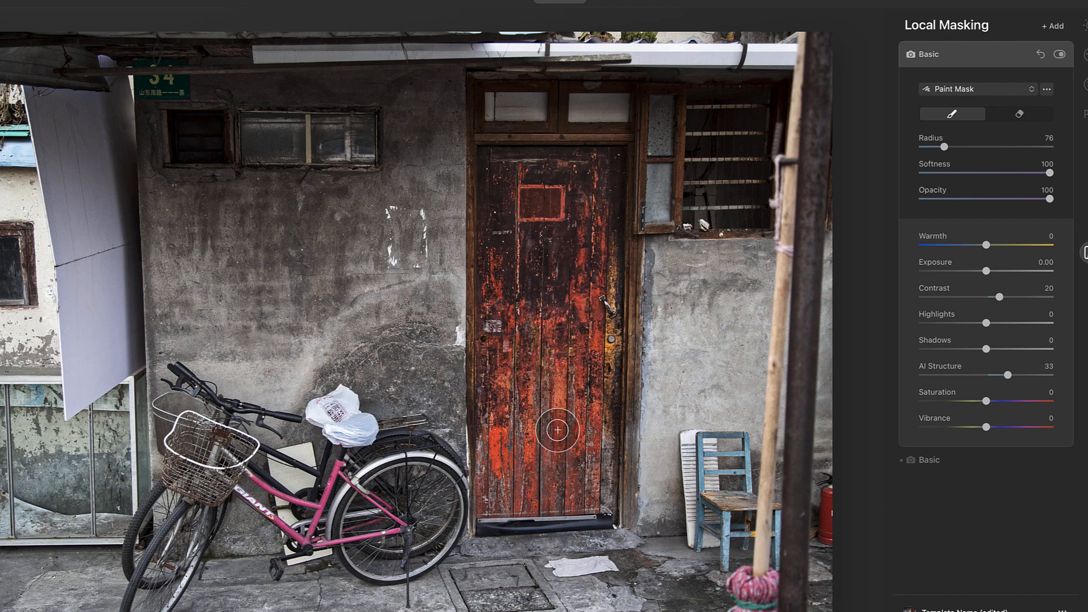
Erase the second Basic adjustment from the door, set the brush opacity to 51 and paint the effect back over the door
left_click(1021, 116)
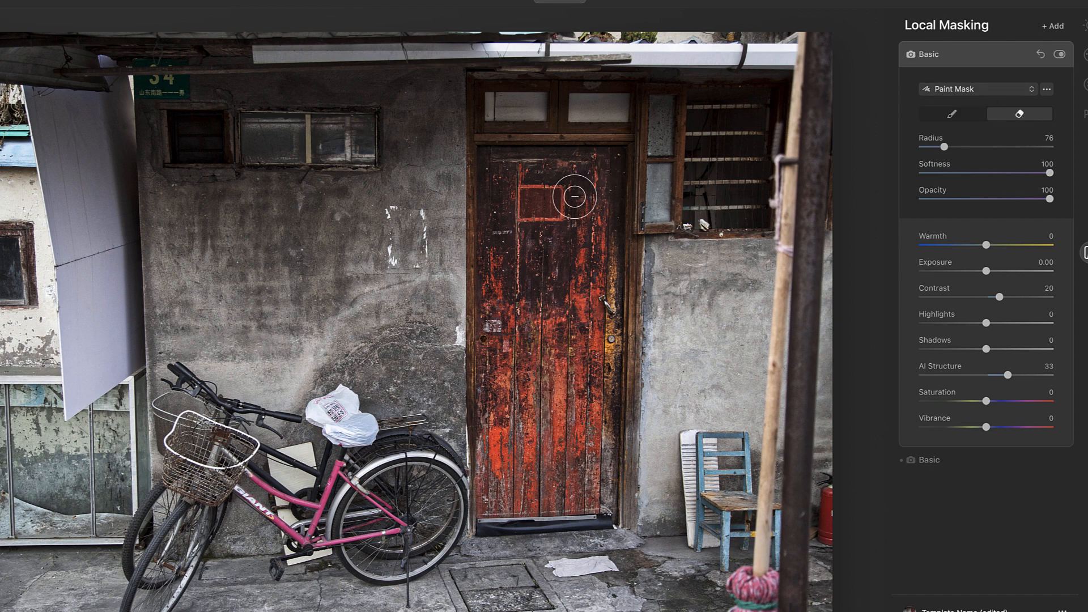
mouse_move(578, 181)
left_mouse_down()
mouse_move(539, 187)
mouse_move(539, 175)
mouse_move(522, 172)
mouse_move(520, 193)
mouse_move(498, 173)
mouse_move(511, 364)
mouse_move(499, 459)
mouse_move(508, 496)
mouse_move(588, 495)
mouse_move(595, 182)
mouse_move(562, 287)
mouse_move(528, 280)
mouse_move(549, 450)
mouse_move(537, 321)
mouse_move(595, 170)
mouse_move(542, 214)
left_mouse_up()
left_click_drag(1050, 199, 979, 203)
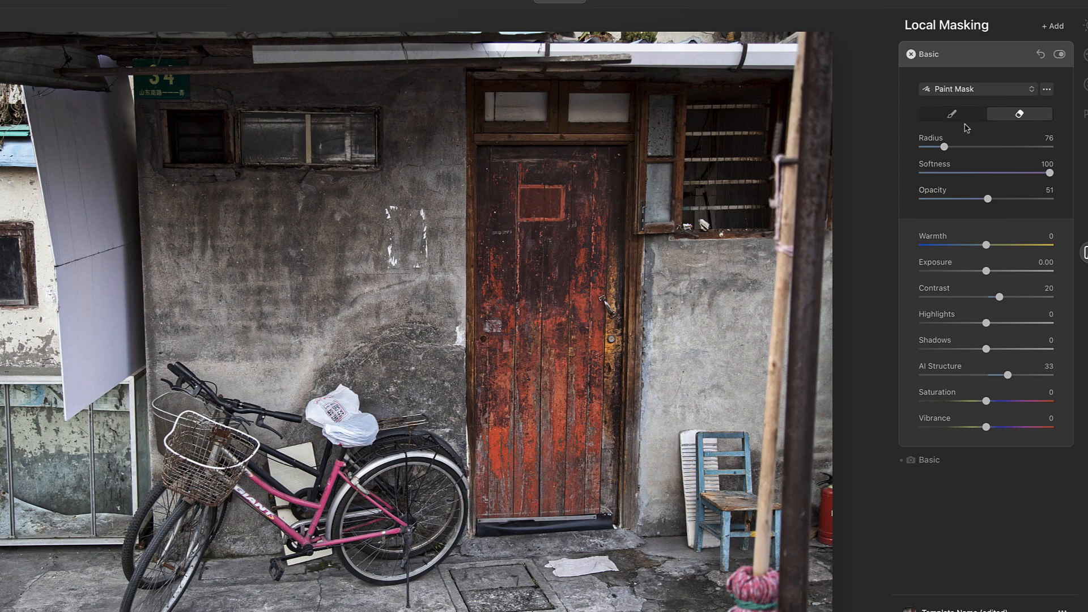
left_click(953, 114)
mouse_move(572, 219)
left_mouse_down()
mouse_move(515, 245)
mouse_move(554, 162)
mouse_move(494, 172)
mouse_move(637, 176)
mouse_move(477, 349)
mouse_move(542, 323)
mouse_move(563, 358)
mouse_move(516, 453)
mouse_move(607, 390)
mouse_move(569, 510)
left_mouse_up()
mouse_move(448, 443)
left_mouse_down()
mouse_move(624, 485)
mouse_move(609, 471)
left_mouse_up()
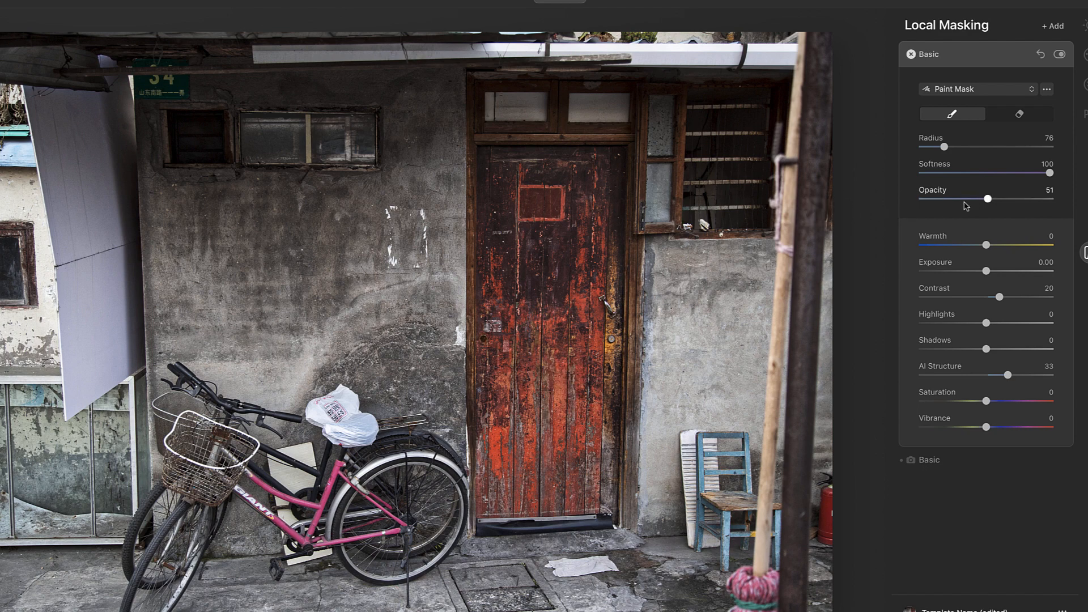
Set the opacity to 68, erase the second Basic adjustment from the door again and compare the image with and without it
left_click_drag(988, 199, 1010, 198)
left_click(1020, 114)
mouse_move(530, 202)
left_mouse_down()
mouse_move(495, 176)
mouse_move(608, 177)
mouse_move(620, 220)
mouse_move(601, 306)
mouse_move(576, 326)
mouse_move(498, 307)
mouse_move(522, 405)
mouse_move(497, 397)
mouse_move(504, 345)
mouse_move(550, 386)
mouse_move(571, 345)
mouse_move(592, 393)
mouse_move(594, 504)
mouse_move(535, 482)
mouse_move(512, 446)
mouse_move(508, 496)
left_mouse_up()
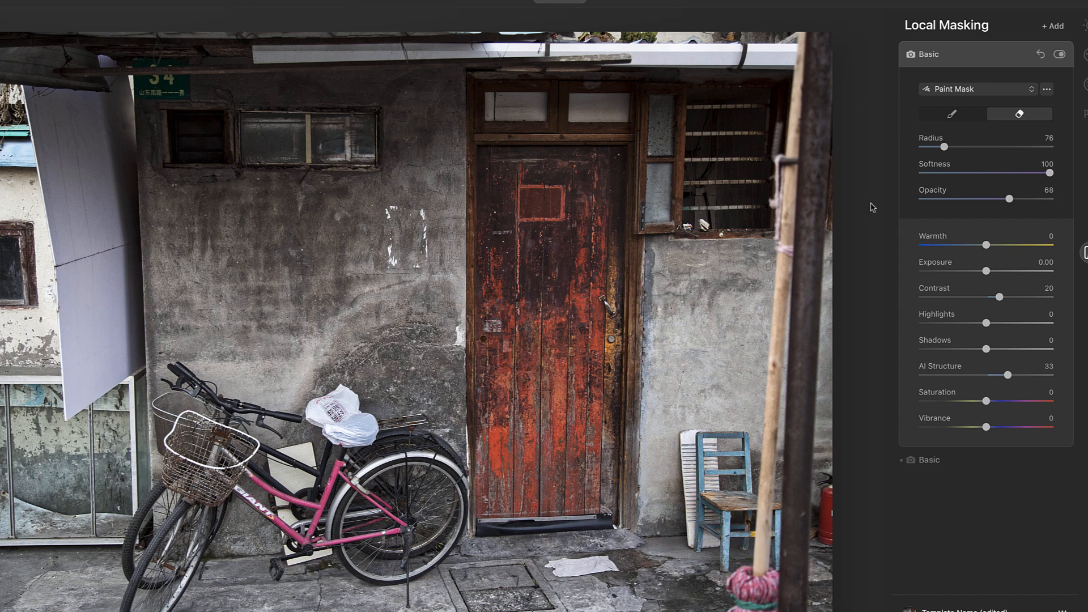
left_click(1059, 55)
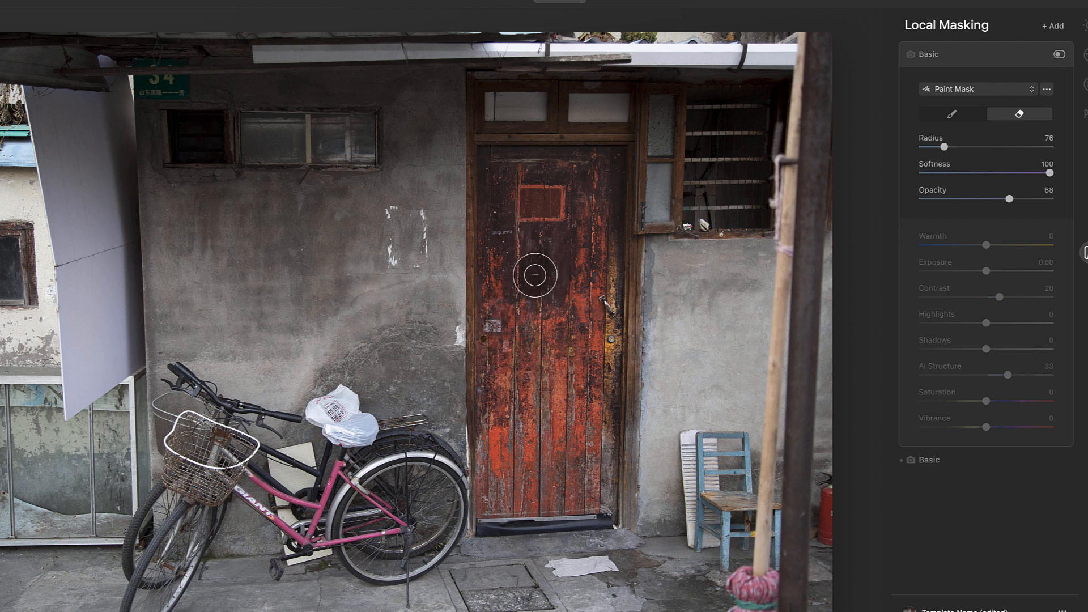
left_click(1059, 55)
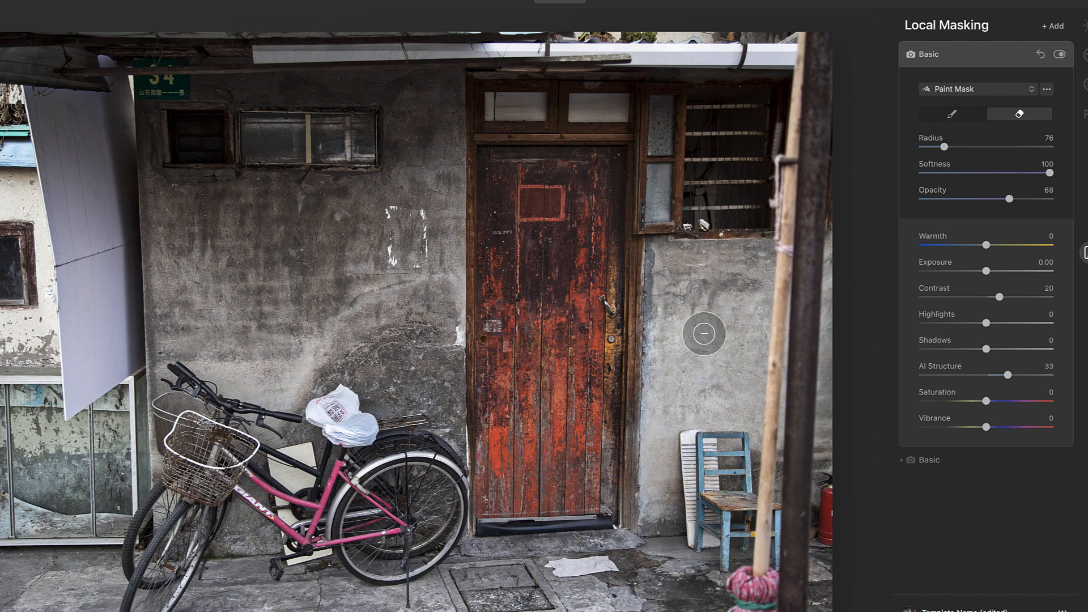
Add a third Basic adjustment with a paint mask and set its Exposure to -0.87
left_click(980, 54)
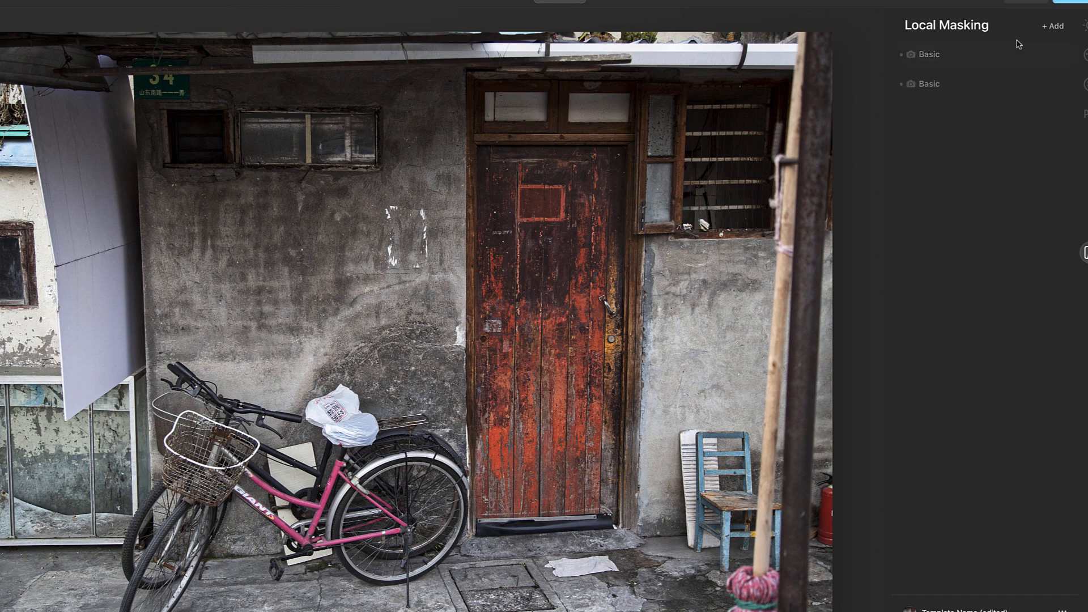
left_click(1044, 41)
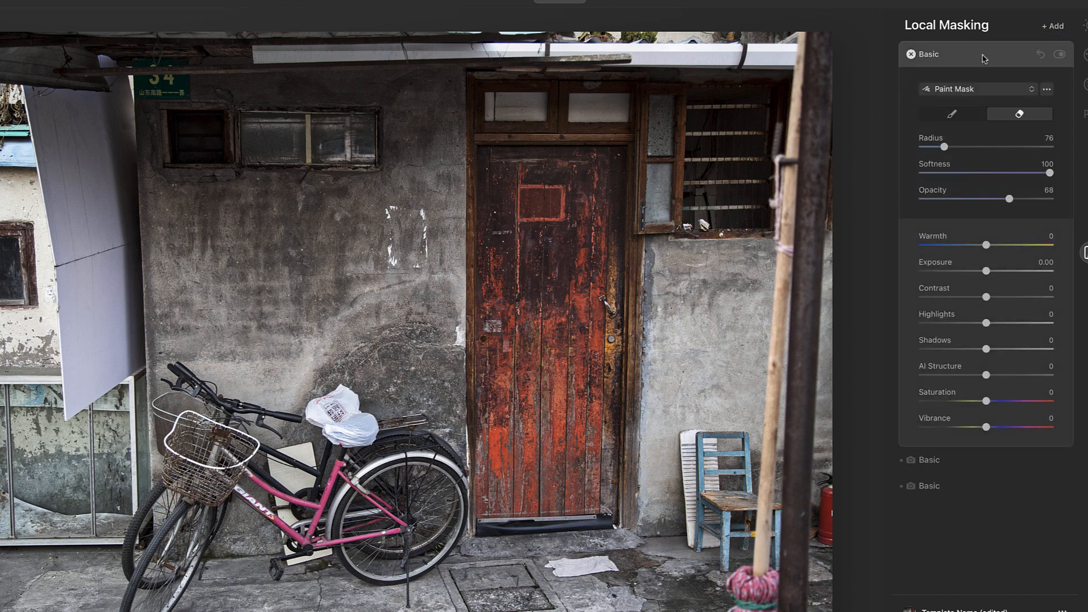
left_click(952, 90)
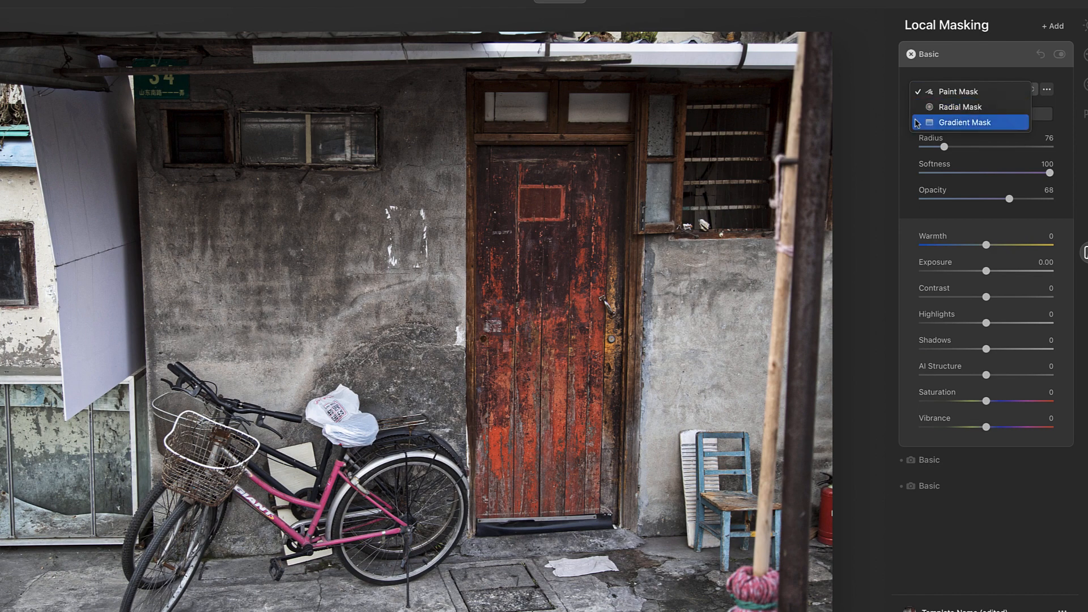
left_click(960, 94)
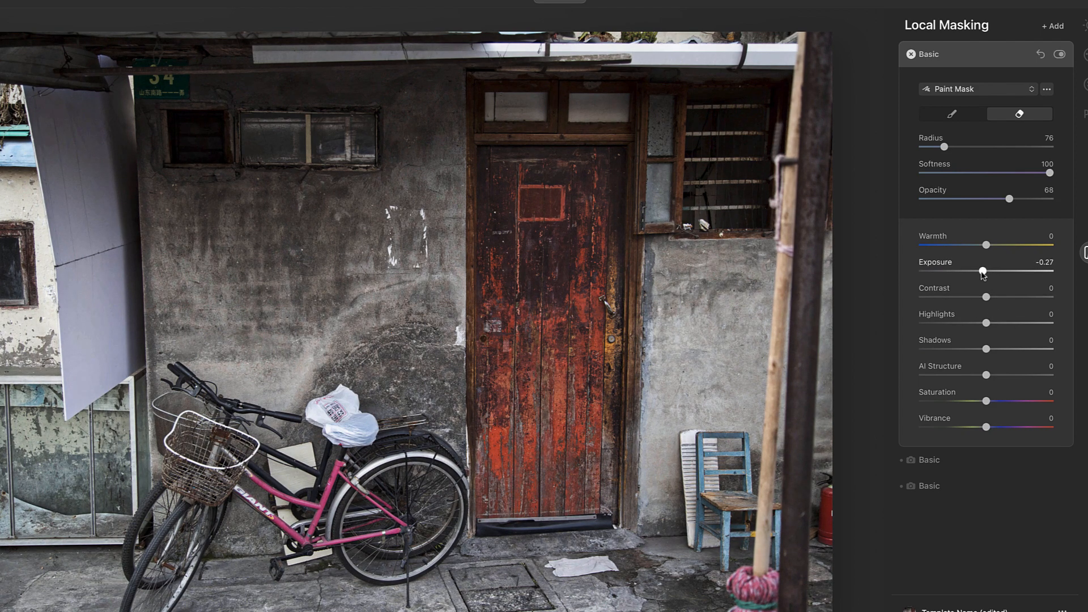
left_click_drag(980, 272, 976, 273)
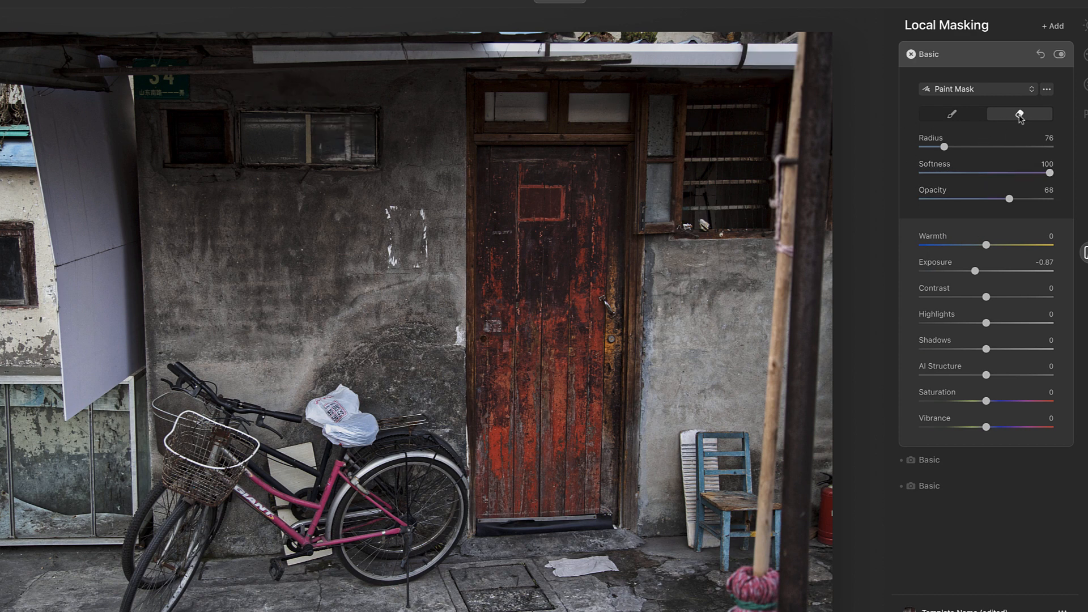
Paint the third Basic adjustment along the photo's upper edge with a brush of opacity 46 and radius 112
left_click(958, 119)
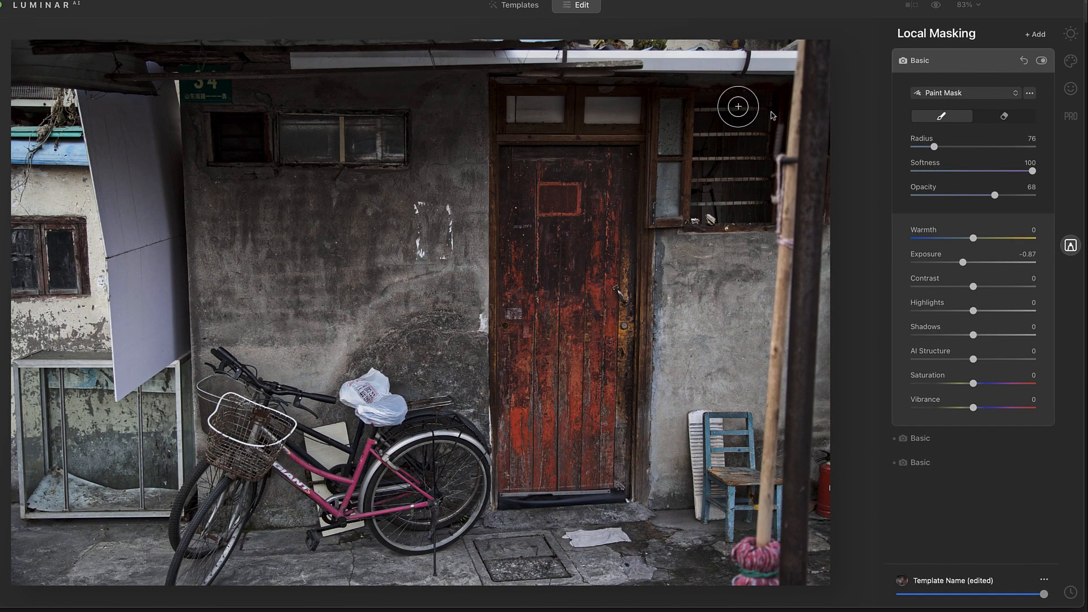
left_click_drag(984, 195, 971, 196)
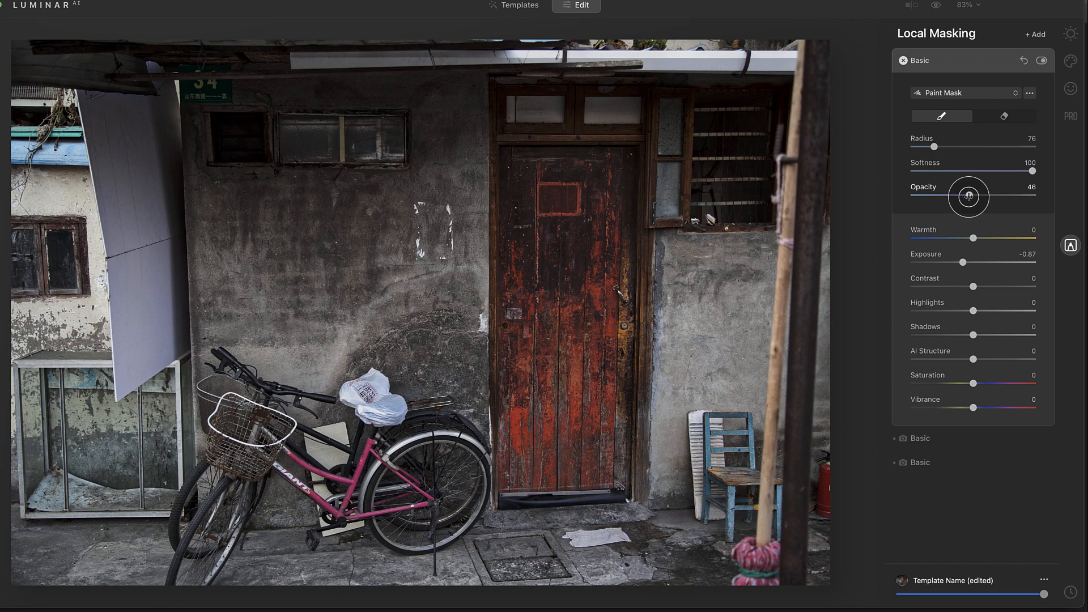
key("bracketright")
key("bracketright")
key("bracketright")
mouse_move(198, 45)
left_mouse_down()
mouse_move(47, 62)
mouse_move(2, 216)
mouse_move(65, 190)
mouse_move(49, 166)
mouse_move(31, 364)
mouse_move(60, 517)
mouse_move(24, 492)
mouse_move(59, 606)
mouse_move(28, 557)
mouse_move(56, 326)
mouse_move(79, 538)
mouse_move(201, 585)
mouse_move(838, 565)
mouse_move(809, 397)
mouse_move(825, 290)
mouse_move(813, 244)
mouse_move(815, 48)
mouse_move(191, 48)
mouse_move(287, 41)
left_mouse_up()
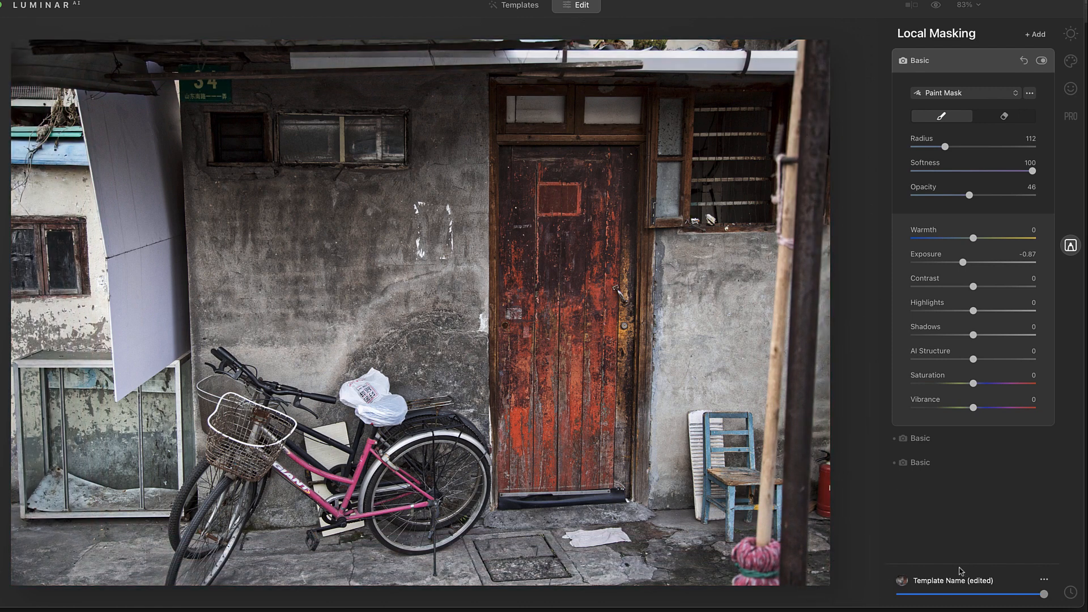
Enlarge the brush radius to 136, lower its opacity to 40 and paint the darkening over the photo's upper left corner
key("bracketright")
key("bracketright")
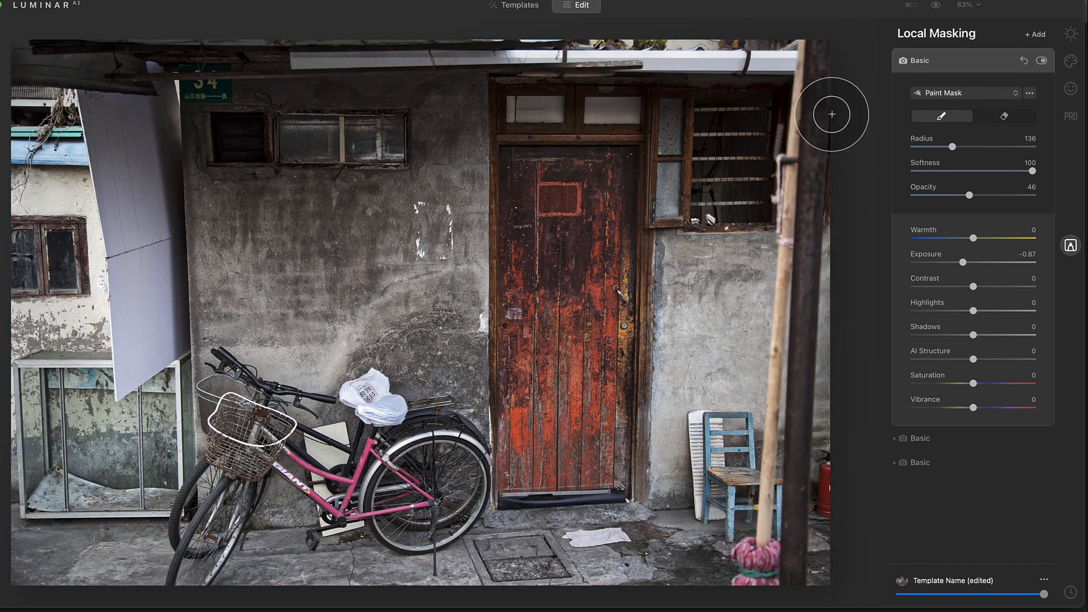
left_click_drag(970, 195, 961, 195)
mouse_move(91, 82)
left_mouse_down()
mouse_move(107, 85)
mouse_move(53, 321)
mouse_move(142, 525)
mouse_move(596, 554)
mouse_move(773, 418)
mouse_move(760, 107)
mouse_move(261, 45)
mouse_move(29, 49)
mouse_move(29, 540)
mouse_move(814, 566)
mouse_move(826, 133)
mouse_move(763, 34)
mouse_move(255, 37)
mouse_move(224, 27)
left_mouse_up()
Compare the photo with and without the third Basic adjustment, leave it enabled and collapse its settings
mouse_move(990, 463)
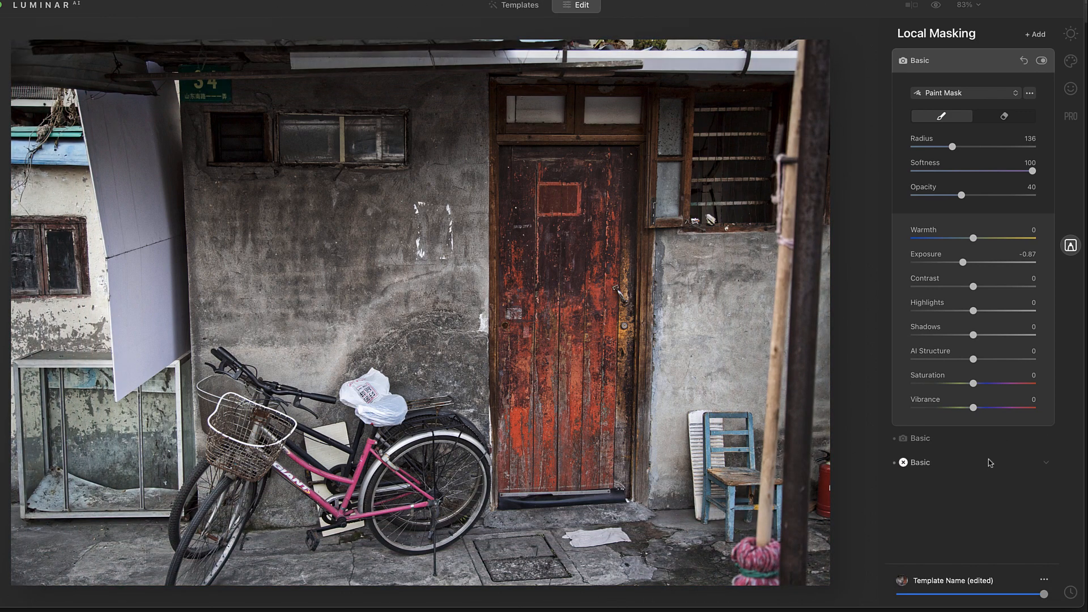
left_click(1041, 61)
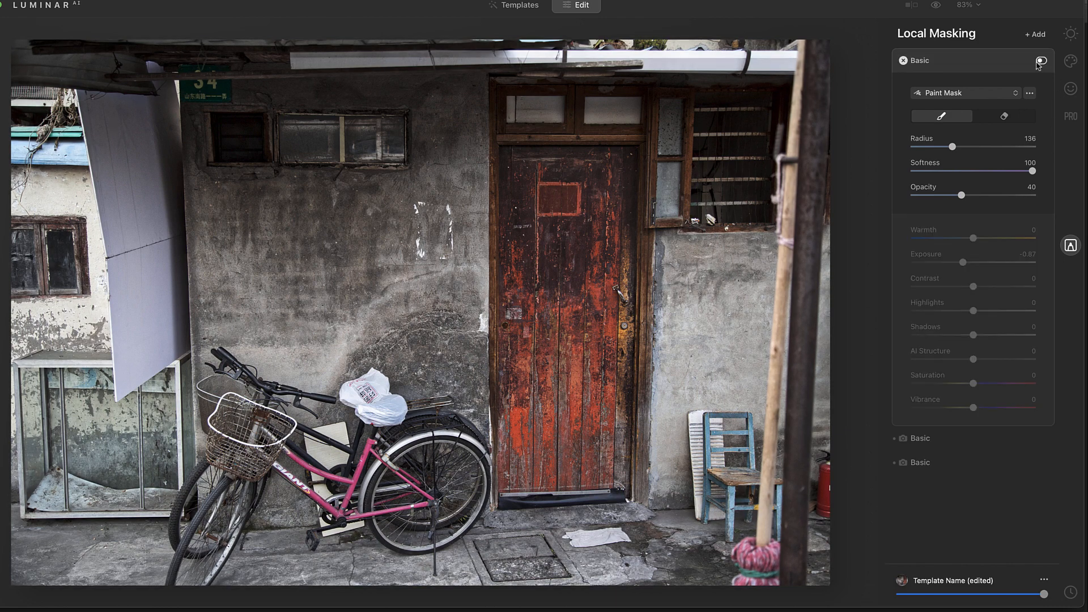
left_click(1048, 63)
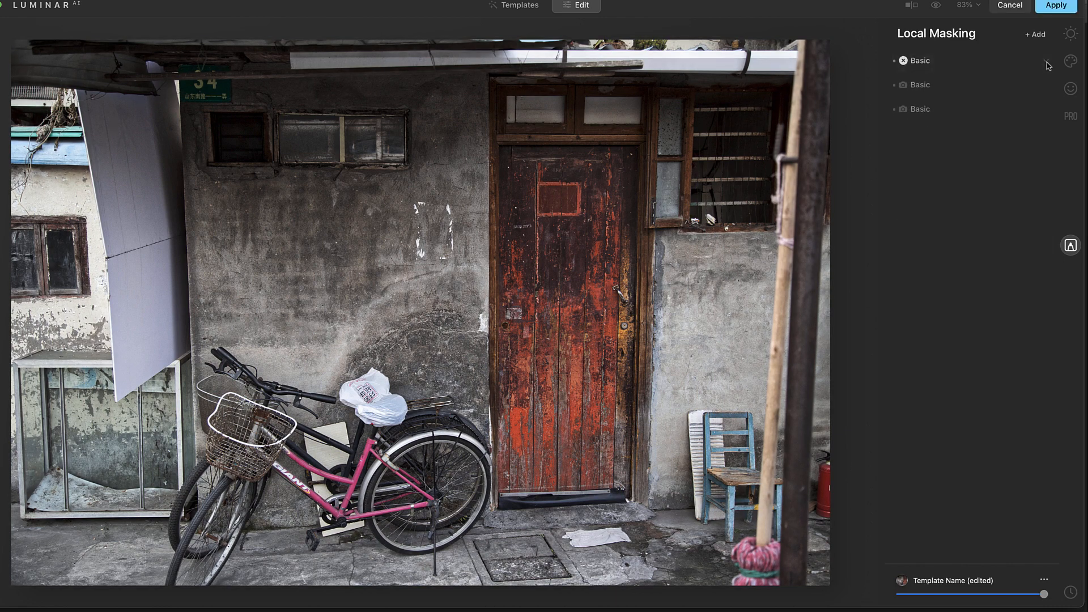
left_click(976, 68)
left_click(1042, 62)
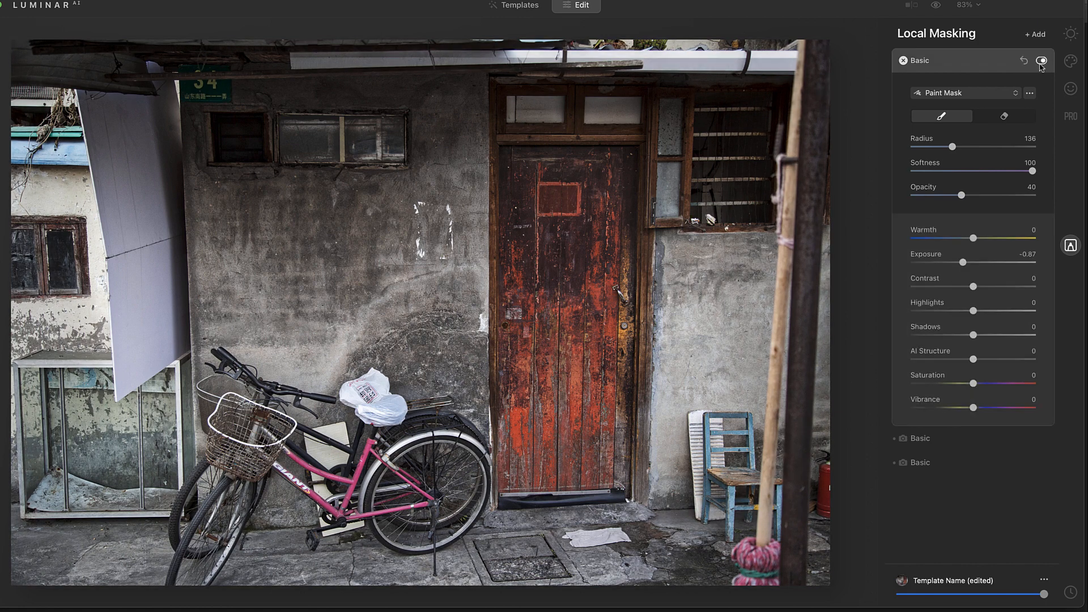
left_click(1042, 62)
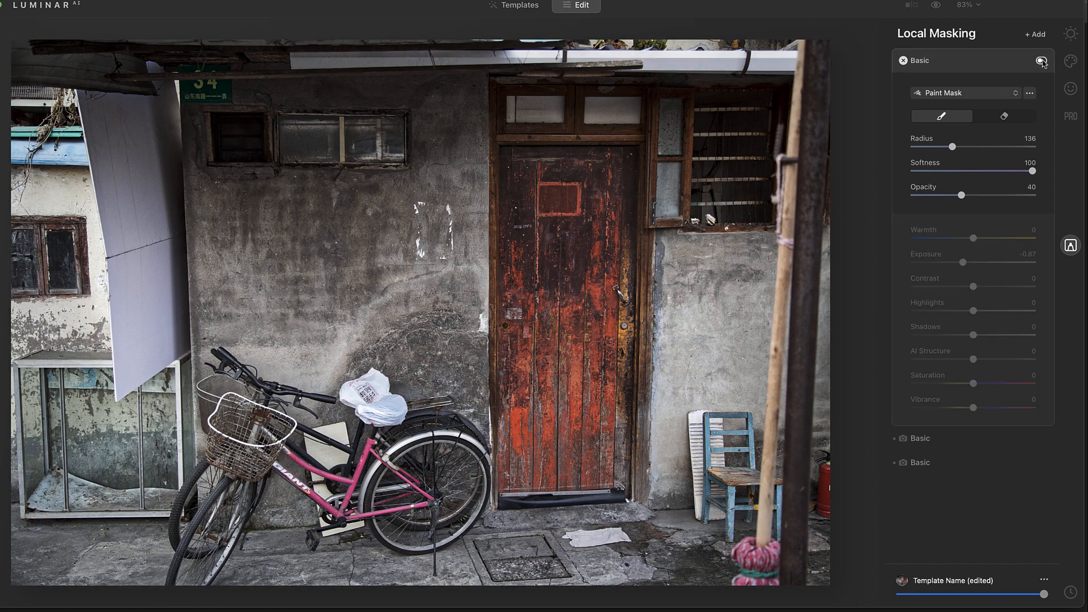
left_click(1043, 62)
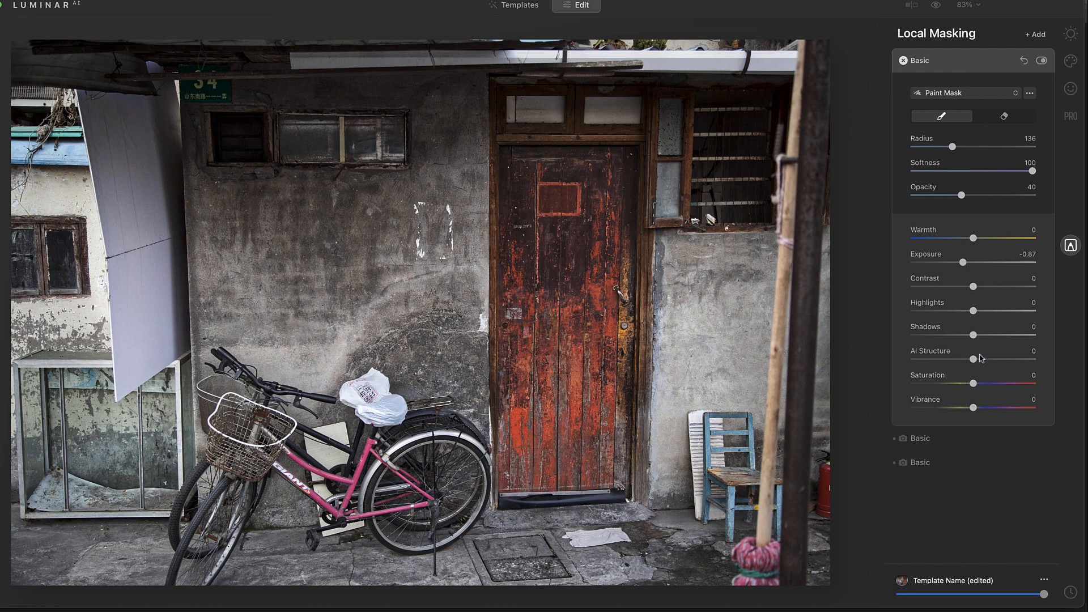
left_click(989, 64)
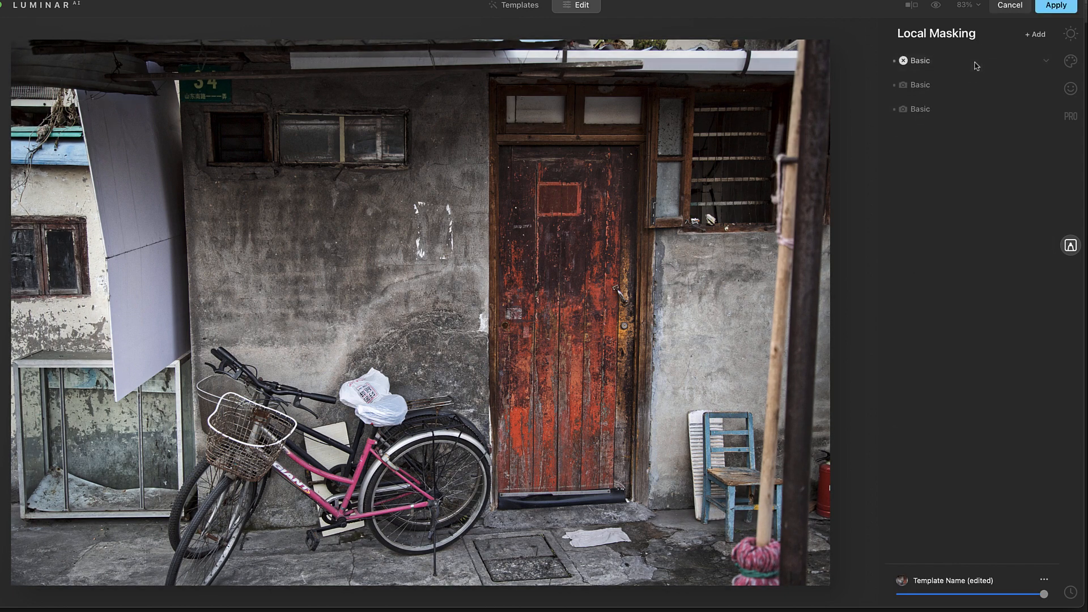
Slightly lower the AI Structure of the second Basic adjustment and collapse its settings
left_click(936, 88)
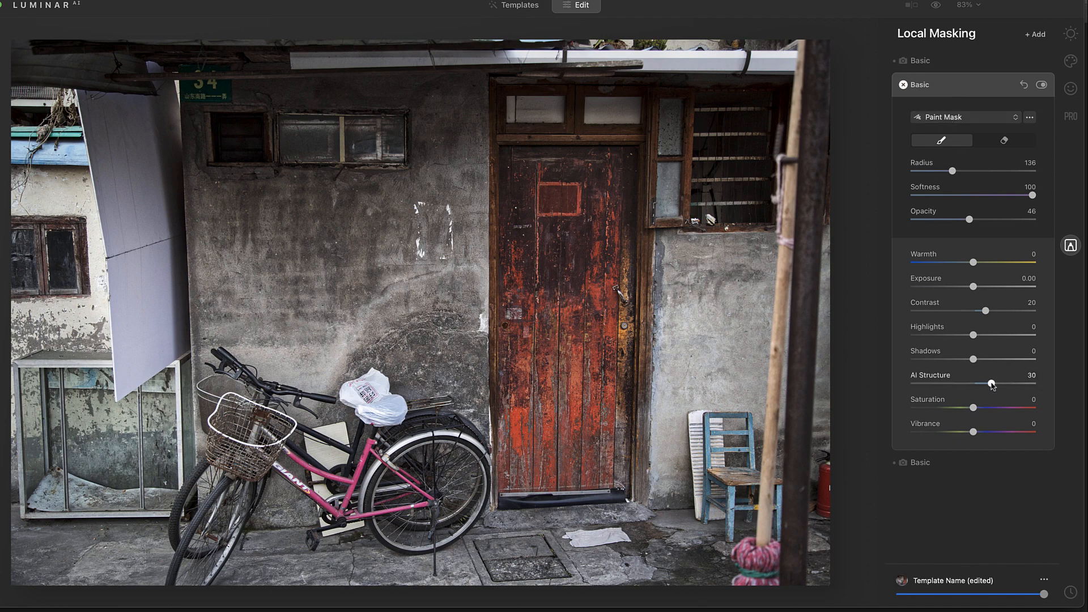
left_click_drag(992, 385, 989, 385)
left_click(964, 87)
Add a Texture adjustment and load AntiqueFilter.jpg as its texture
left_click(1036, 35)
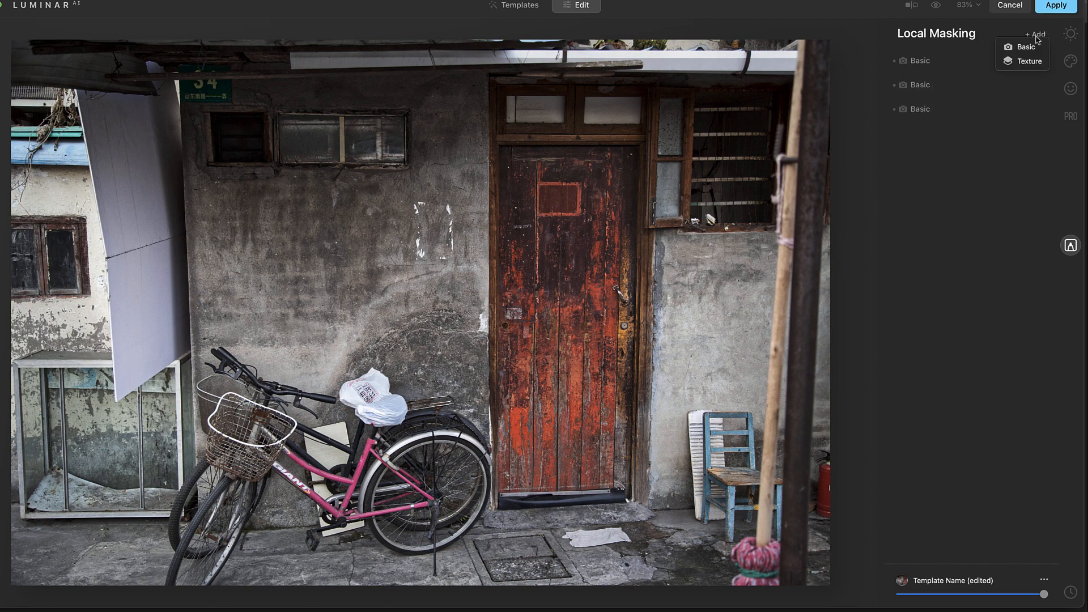
left_click(1027, 64)
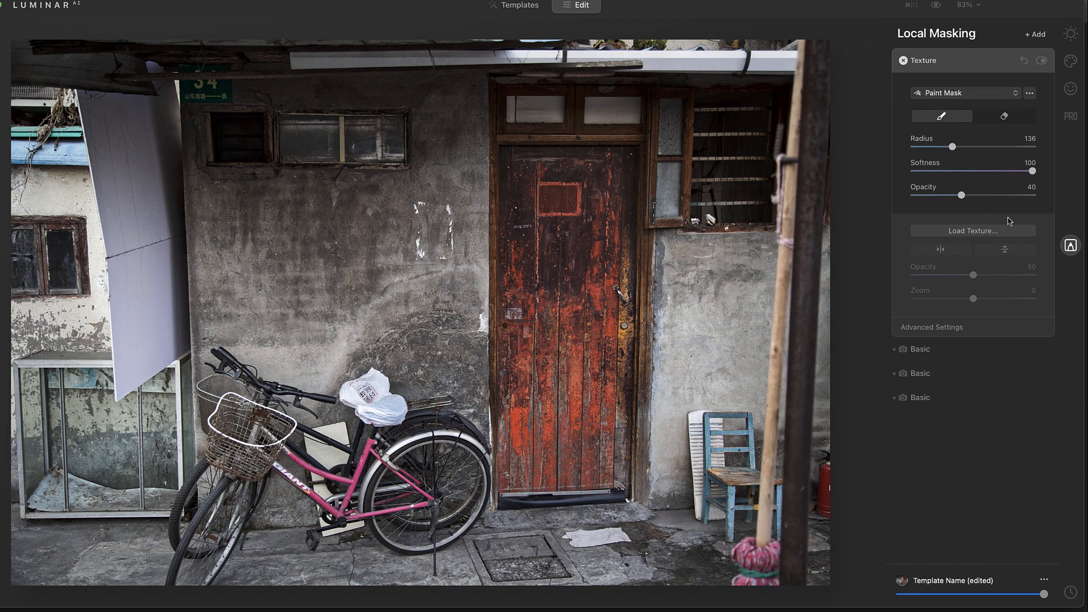
left_click(973, 230)
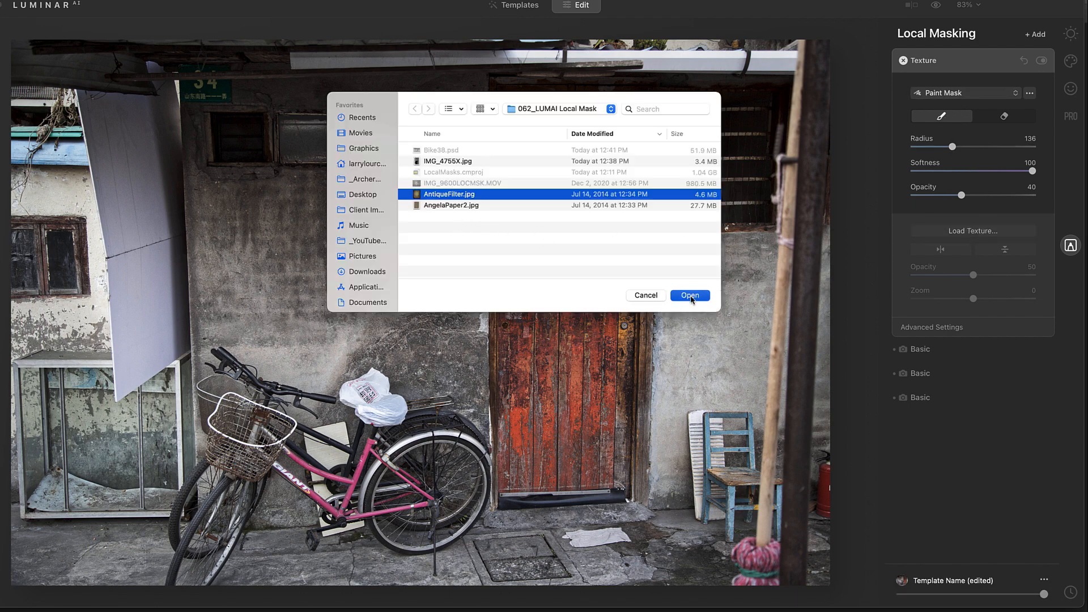
left_click(691, 295)
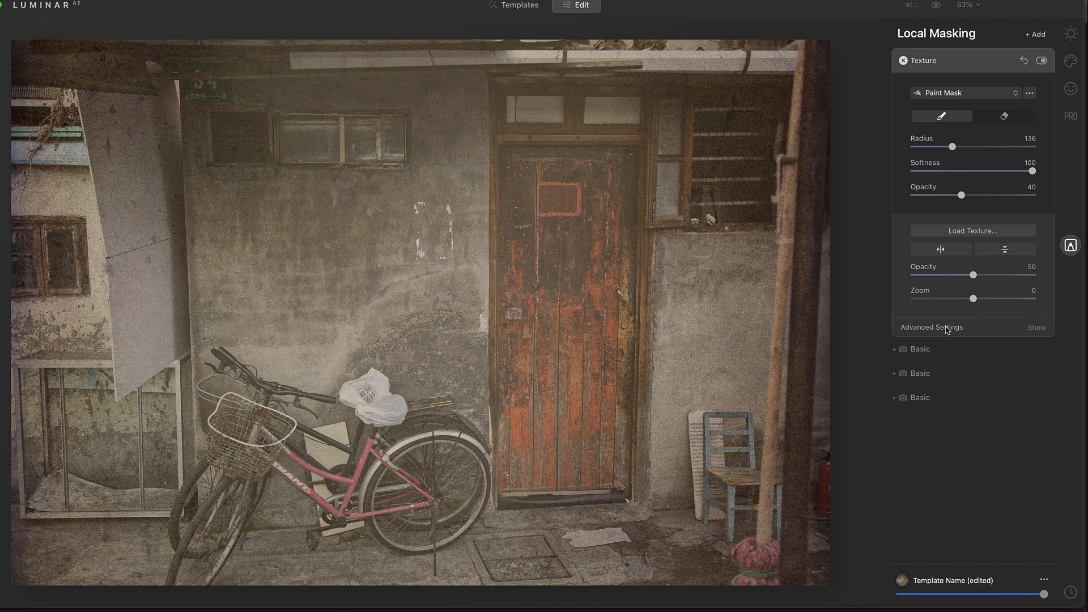
Flip the texture horizontally and vertically and set its opacity to 47
left_click(940, 250)
left_click(1006, 251)
mouse_move(976, 278)
left_mouse_down()
mouse_move(1033, 276)
mouse_move(972, 277)
left_mouse_up()
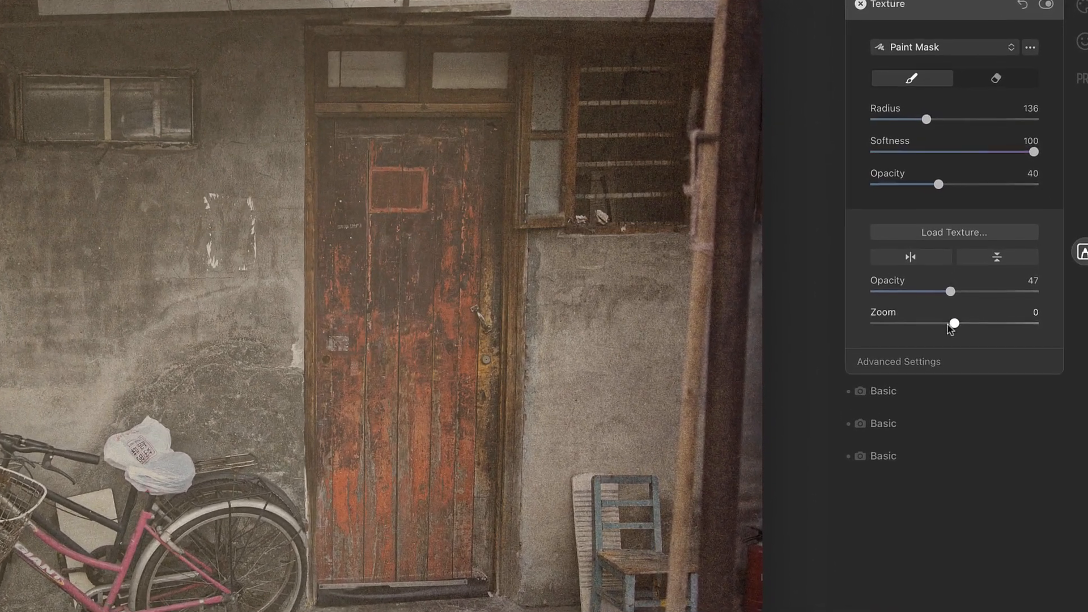
Show the texture's advanced settings and change its blend mode to Hard Light
left_click(901, 368)
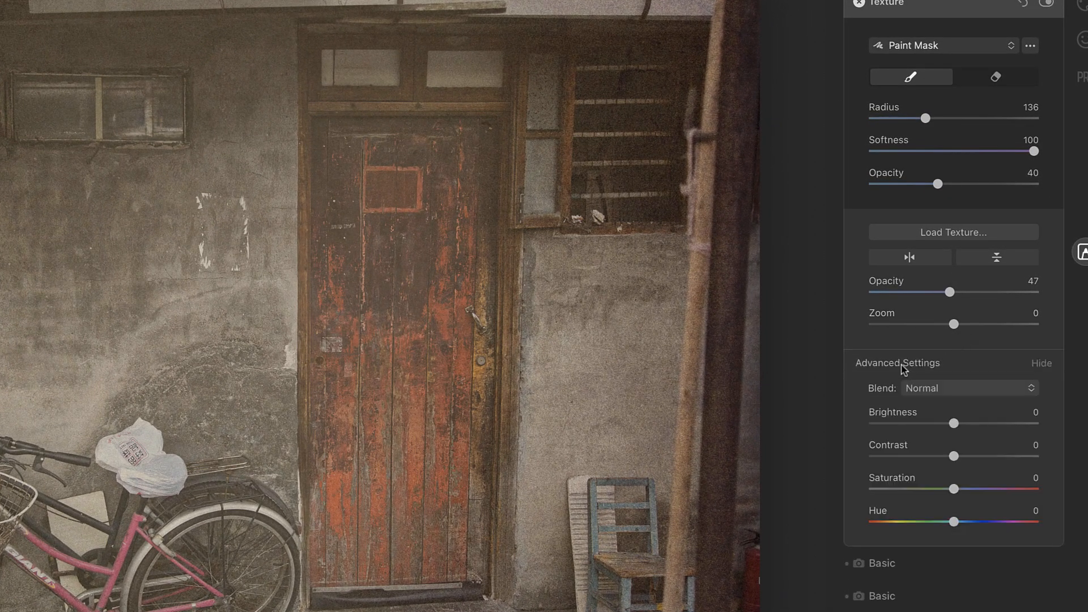
left_click(938, 389)
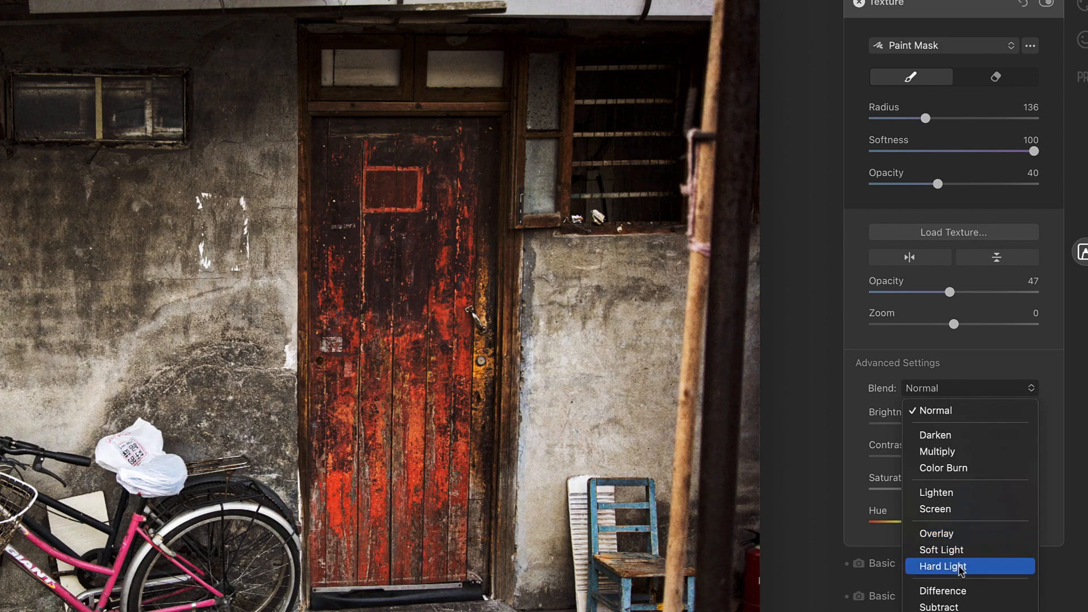
left_click(958, 569)
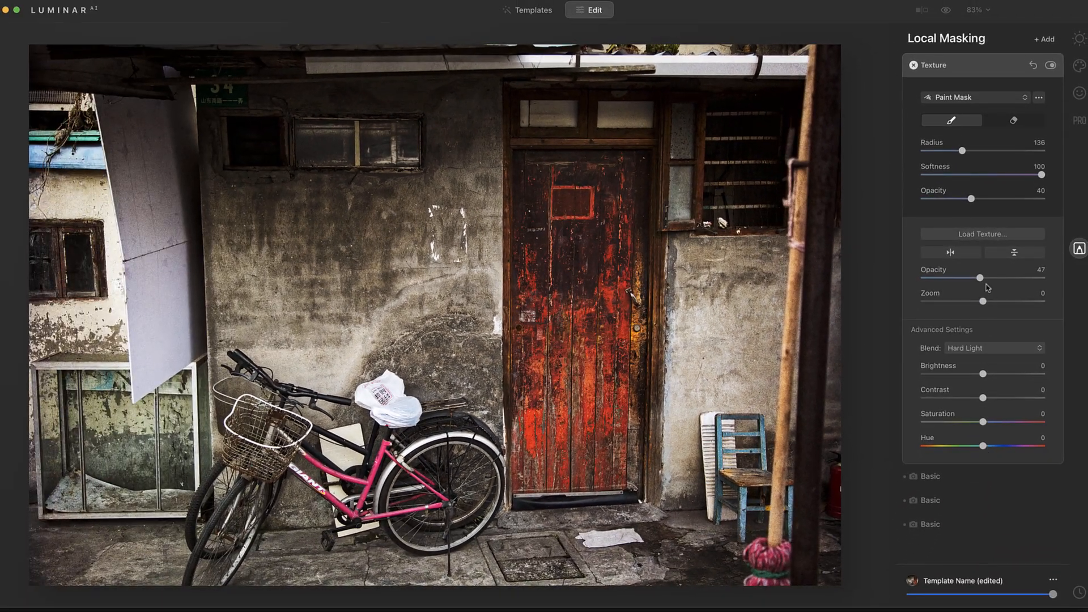
Fine-tune the texture with Opacity 39, Brightness -1 and Saturation 1
left_click_drag(981, 278, 972, 282)
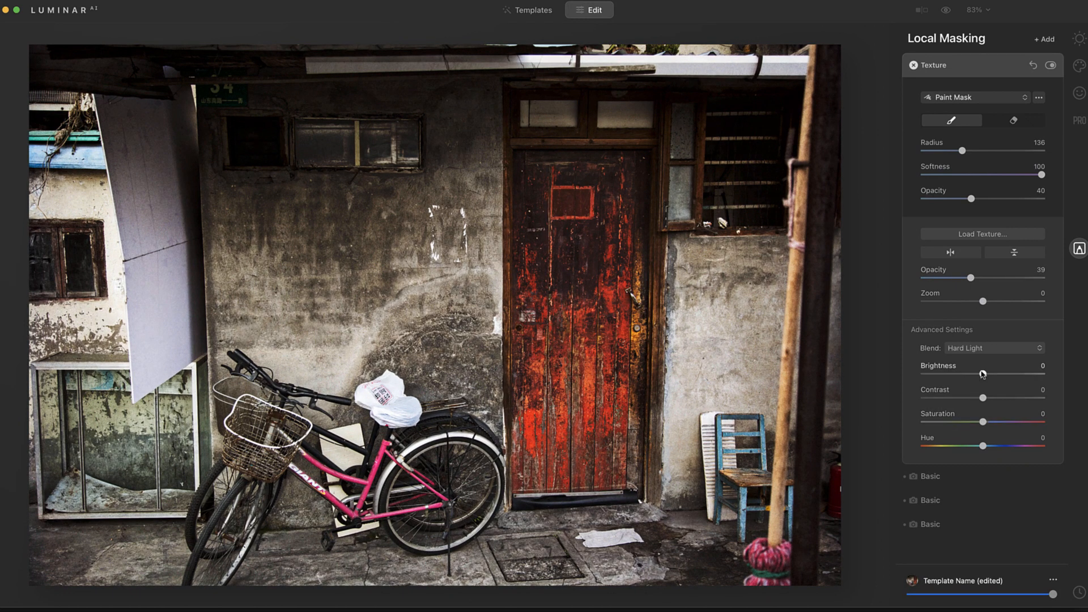
mouse_move(985, 375)
left_mouse_down()
mouse_move(998, 377)
mouse_move(964, 378)
mouse_move(984, 379)
left_mouse_up()
left_click(985, 423)
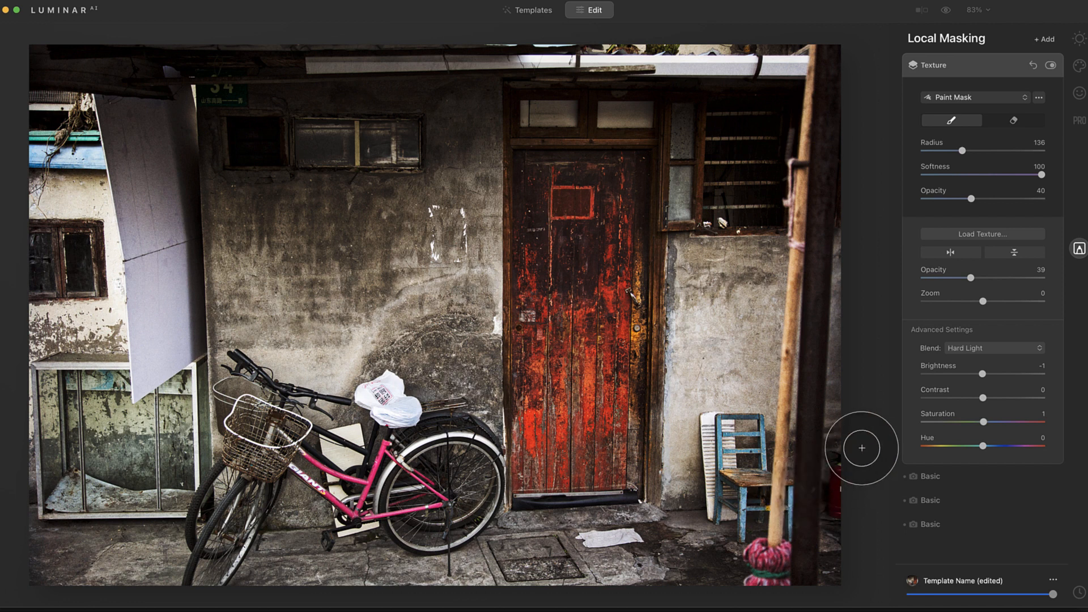
Collapse the Texture adjustment and save the current adjustments as a template
left_click(991, 70)
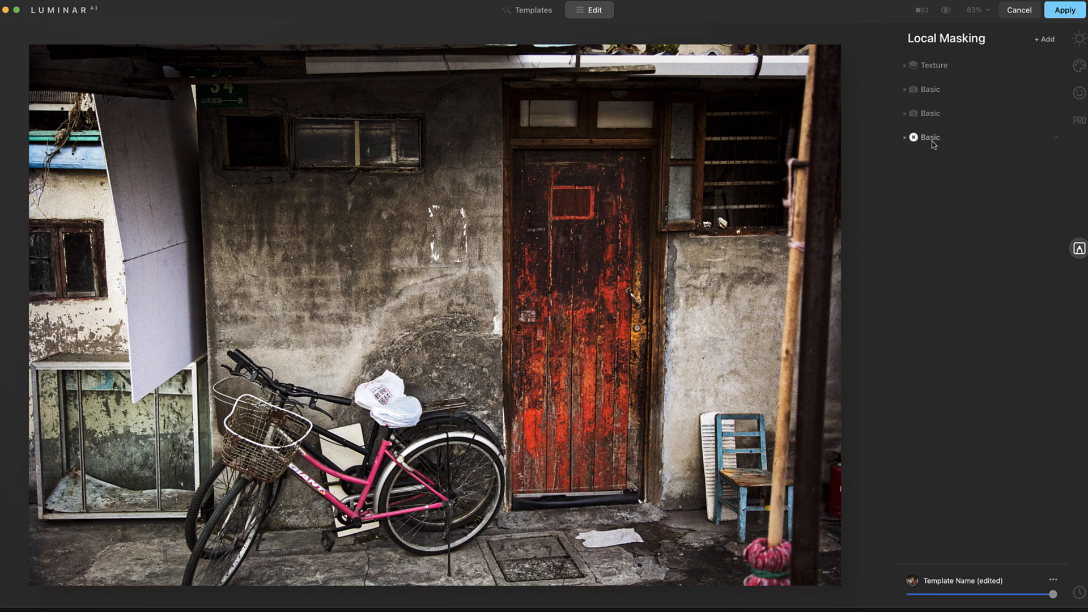
left_click(1053, 579)
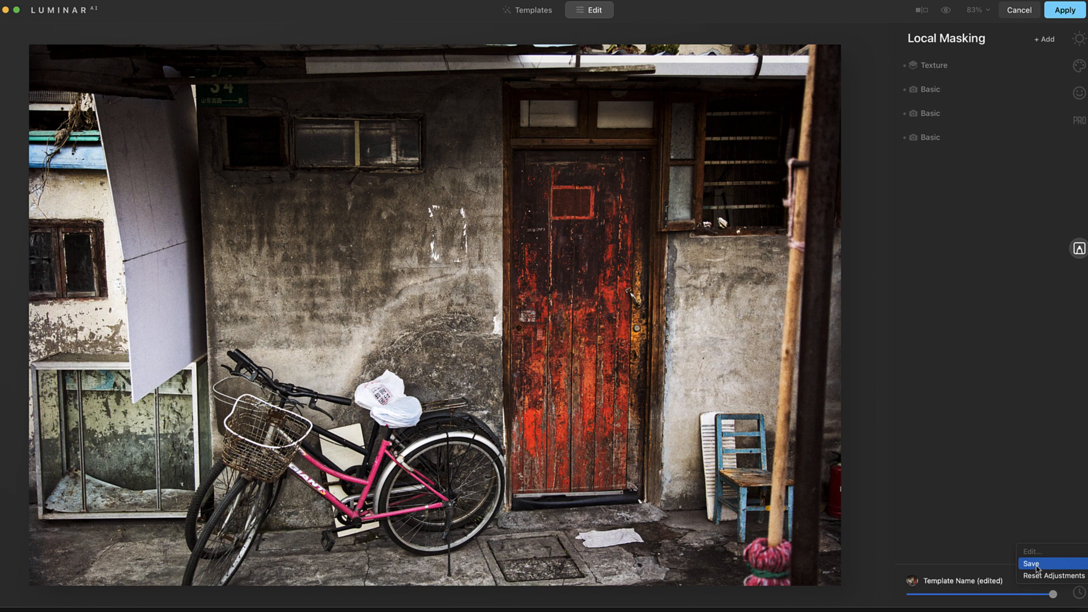
left_click(1037, 567)
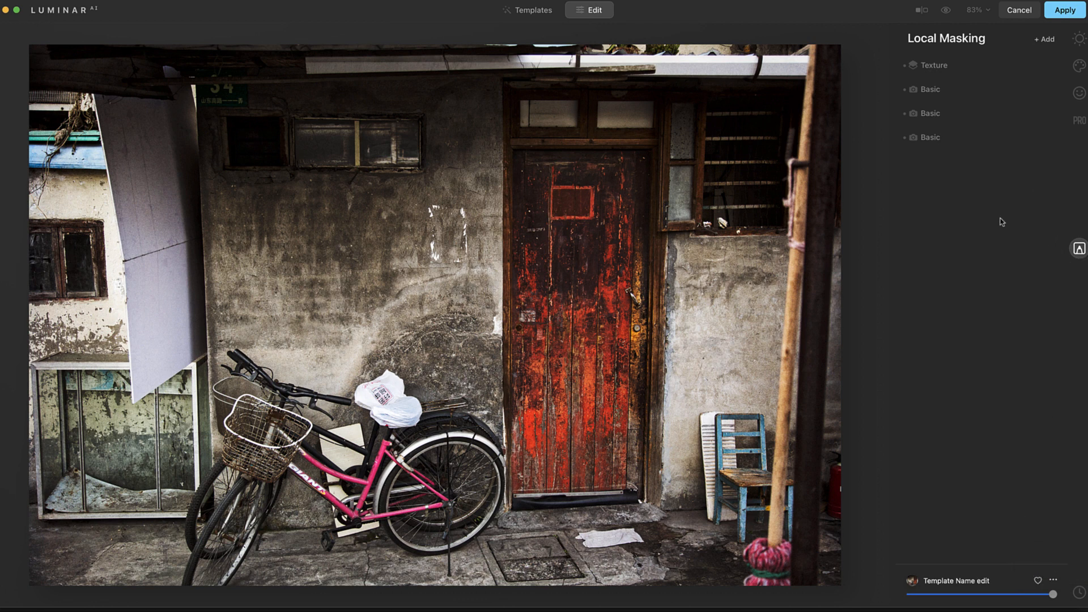
Find the newly saved look among the user templates in My Collection and rename it PorchTexture
left_click(533, 13)
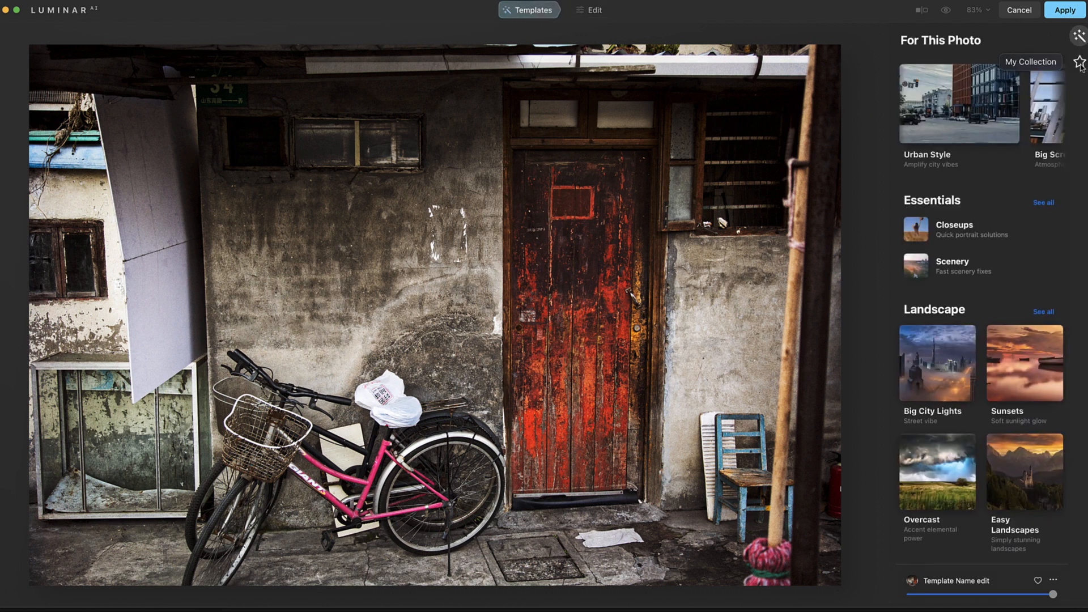
left_click(1080, 63)
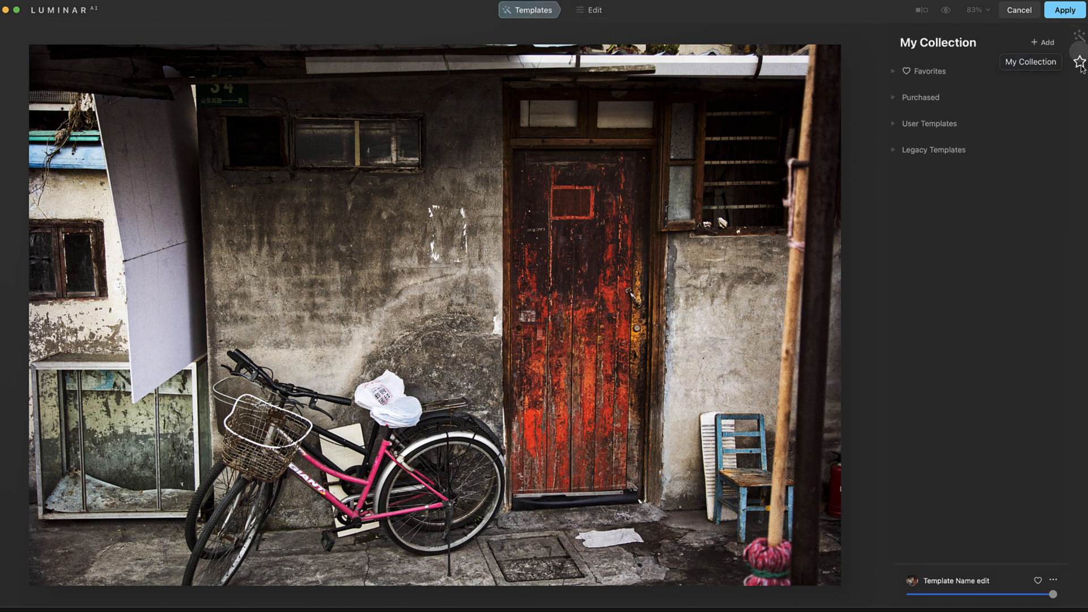
left_click(907, 126)
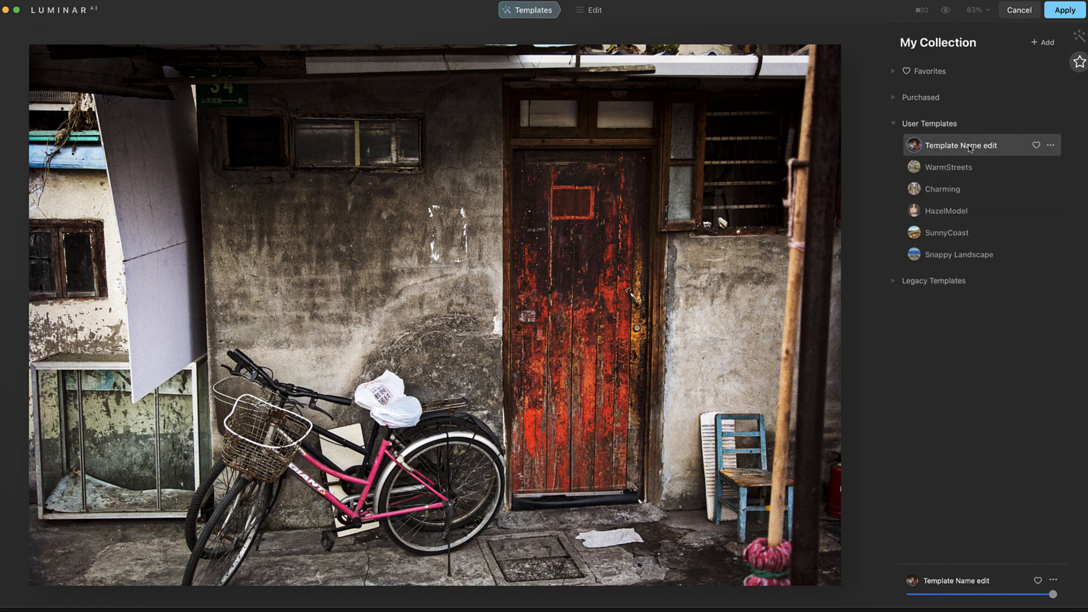
left_click(1052, 147)
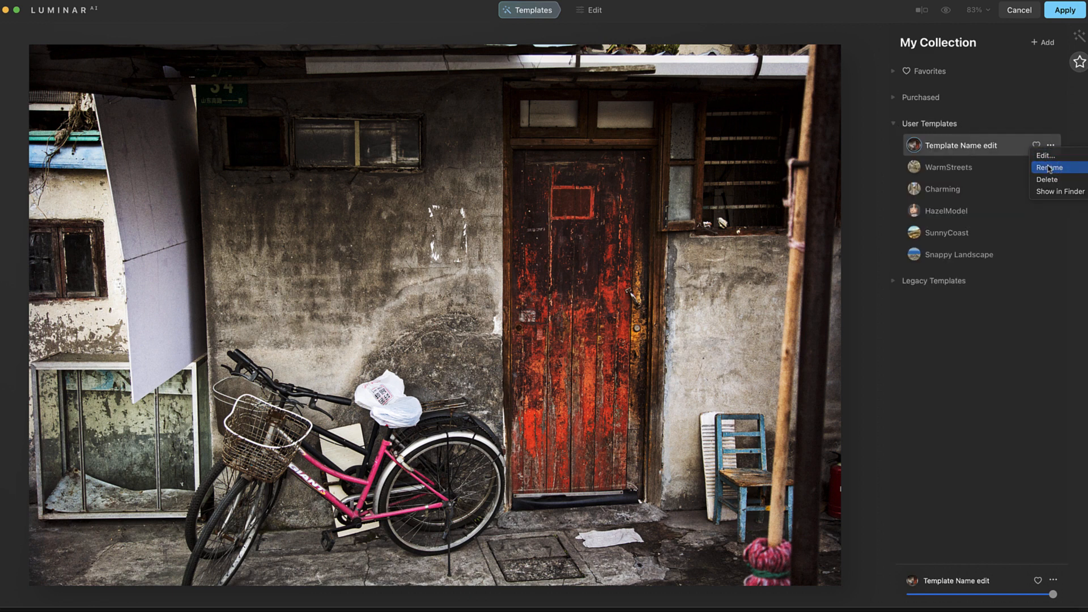
left_click(1049, 168)
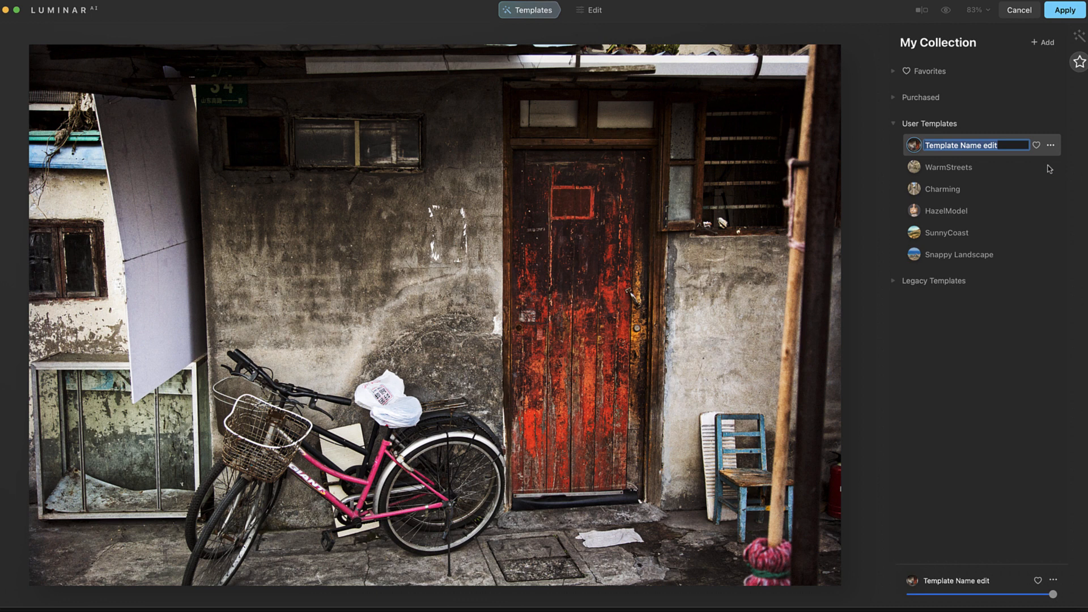
type("PorchTexture")
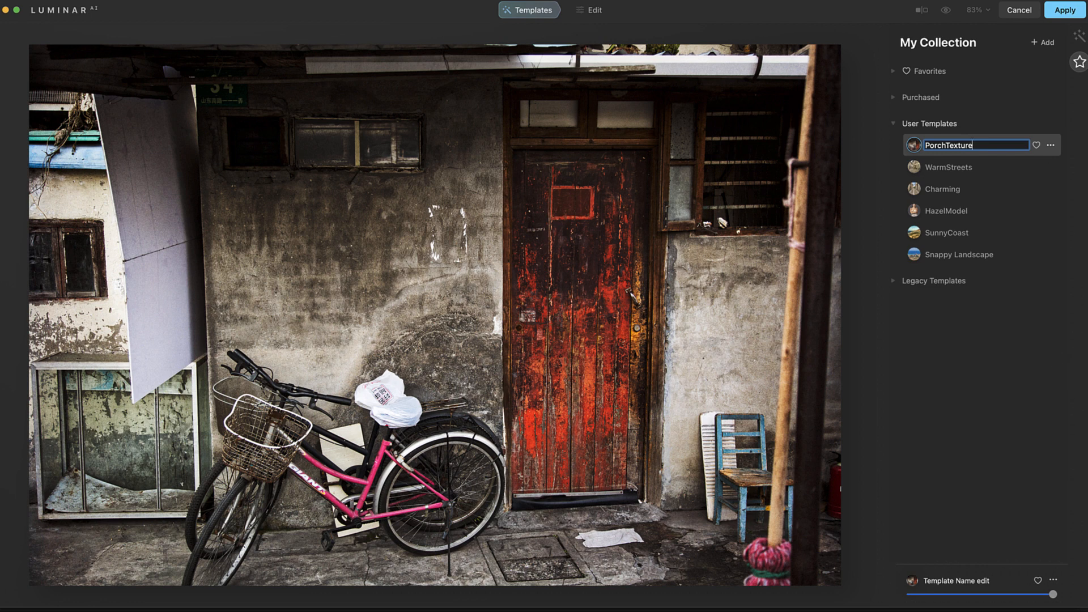
key("Return")
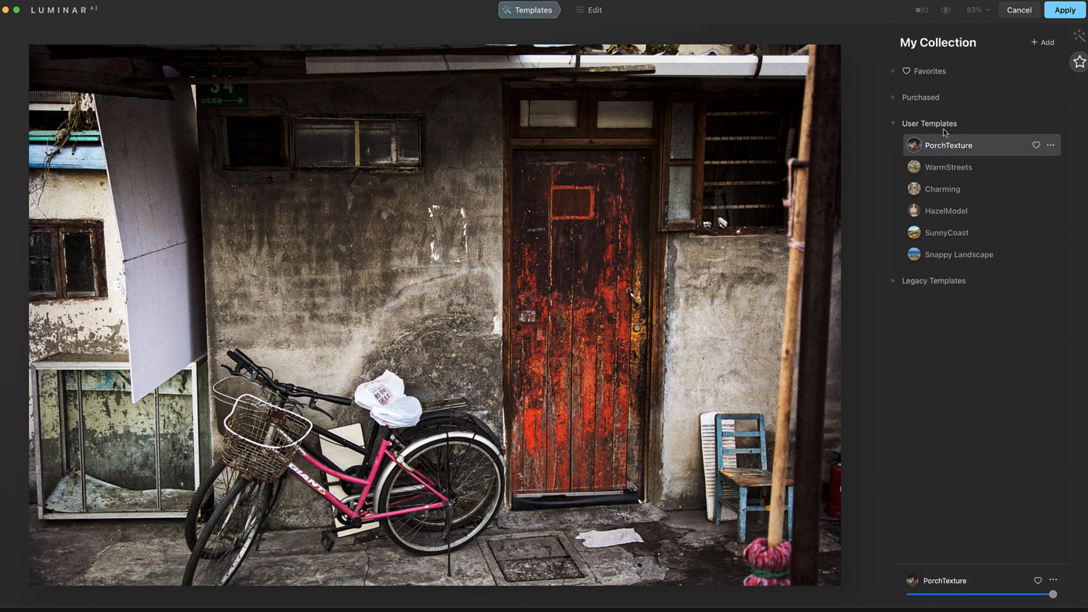
Apply the edits to return to Photoshop and rename the LUM layer as LUM_PorchTexture
left_click(1065, 12)
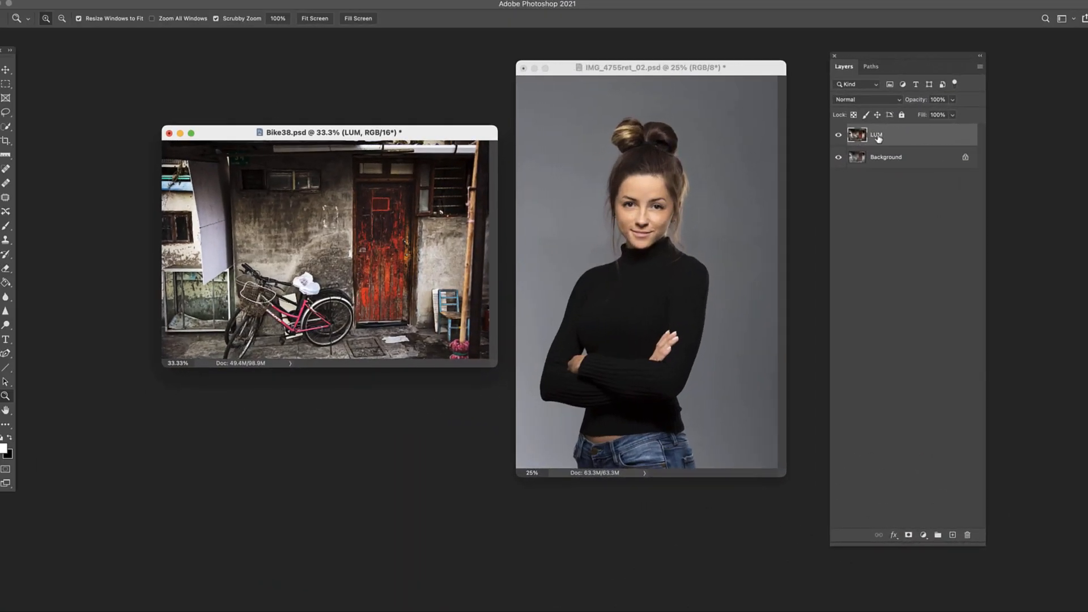
double_click(877, 136)
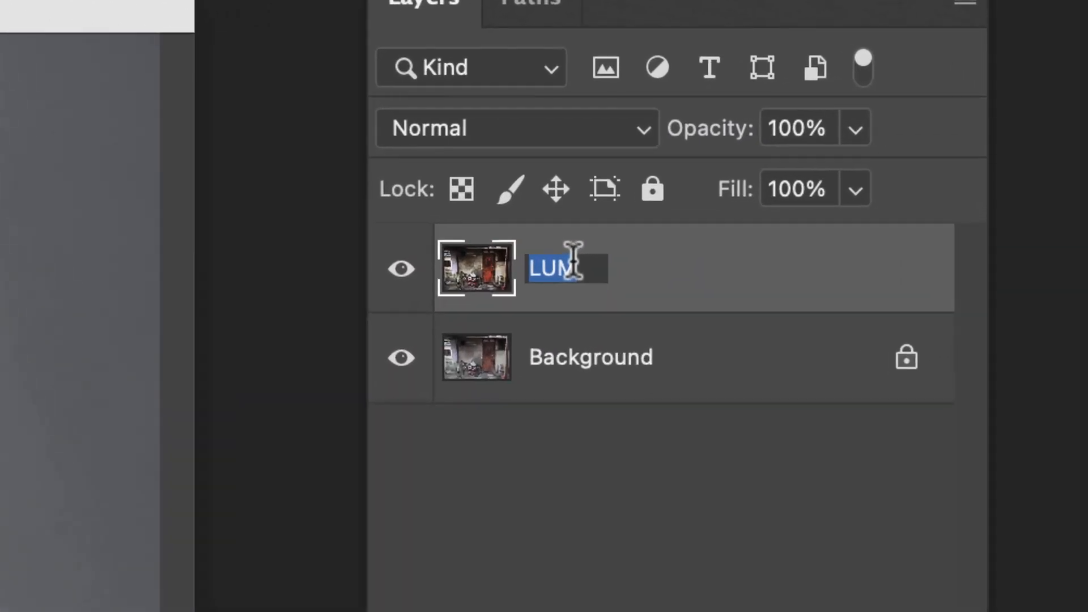
key("Right")
type("_P")
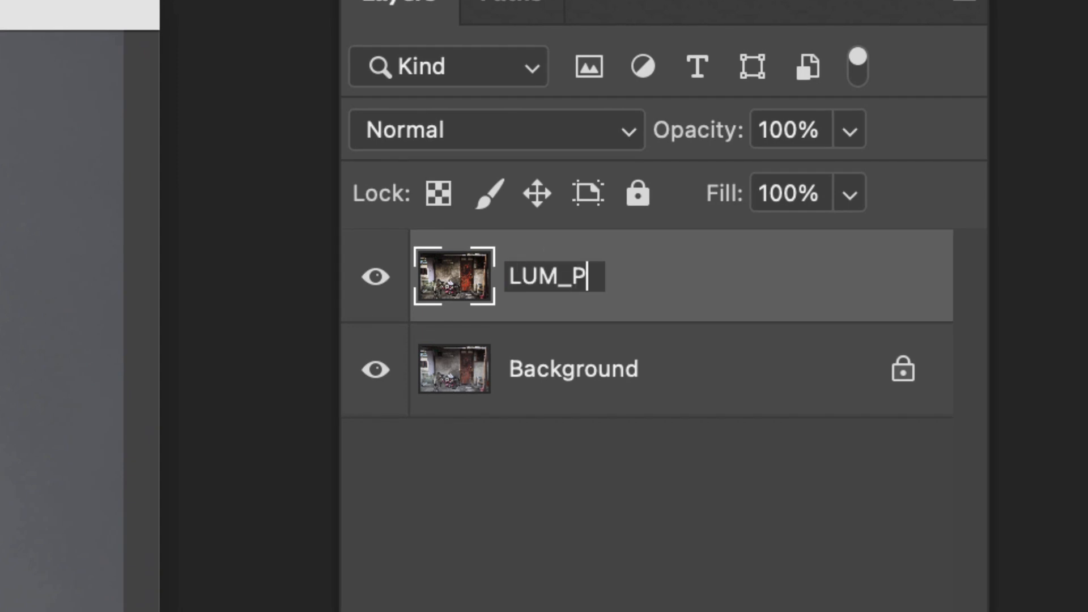
type("orchTexture")
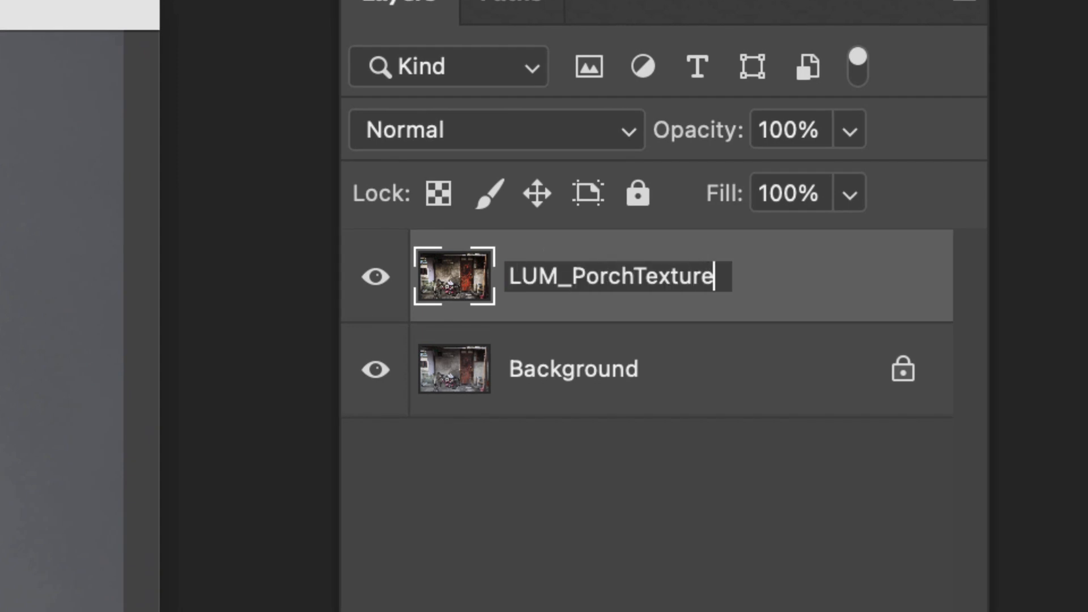
key("Return")
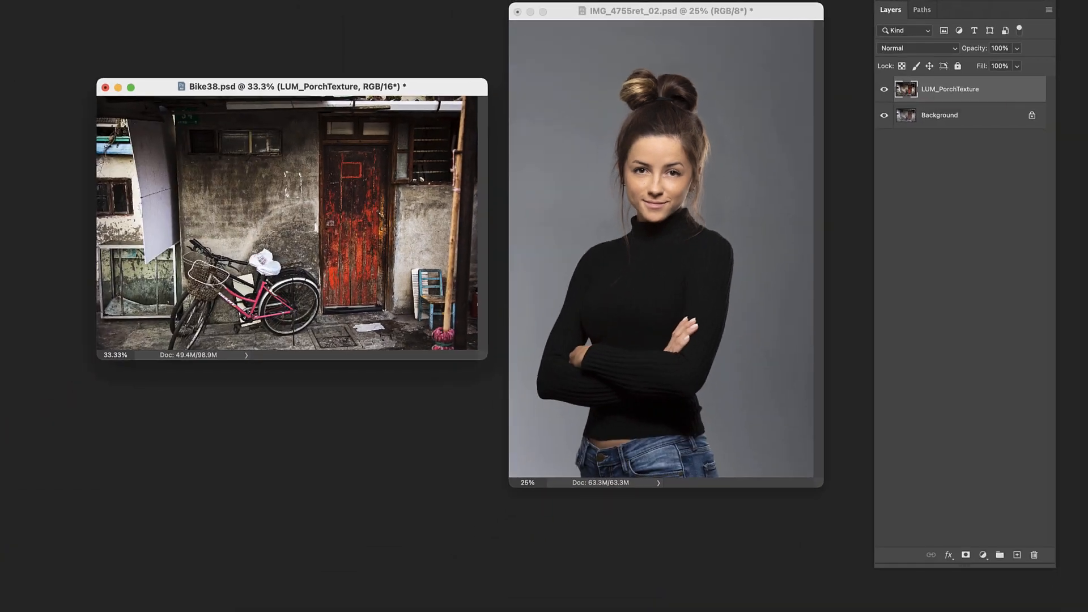
Lower the LUM_PorchTexture layer's opacity to 82% and move the Bike38.psd window away from the portrait
left_click_drag(441, 86, 436, 76)
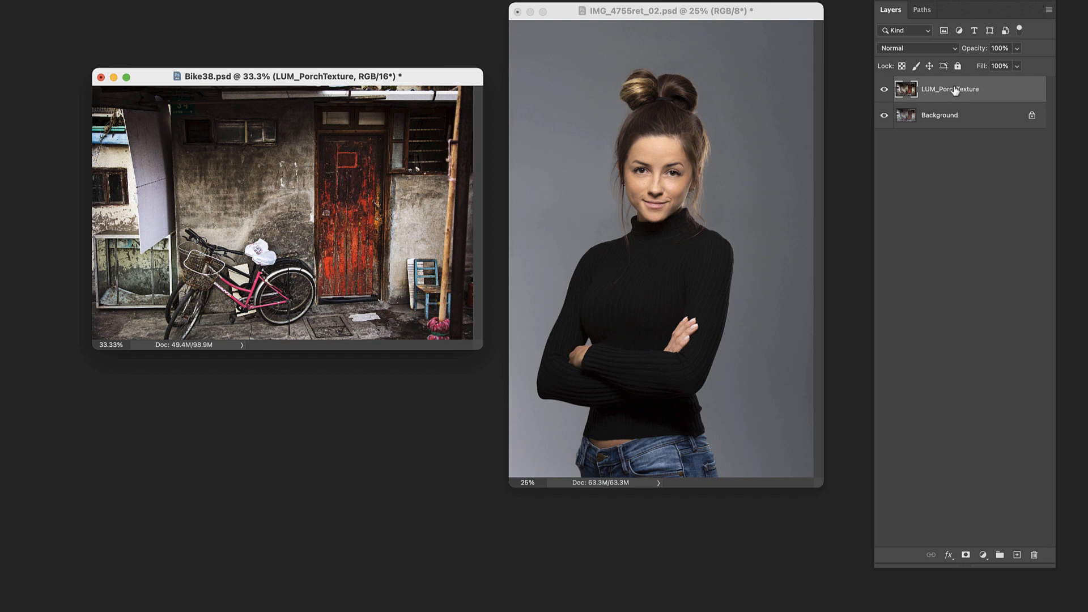
left_click(1018, 49)
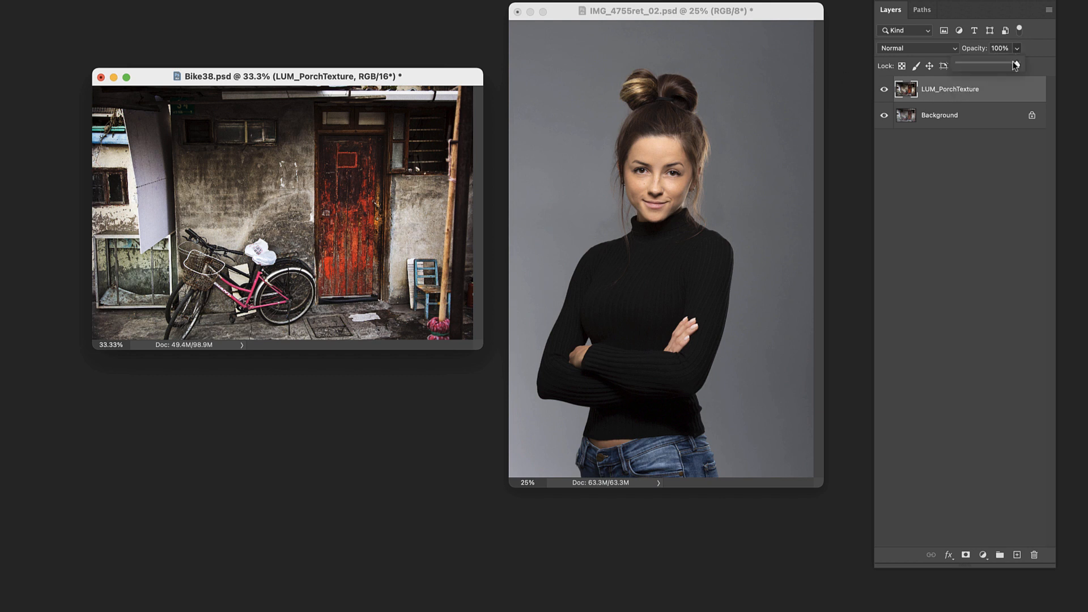
mouse_move(1018, 64)
left_mouse_down()
mouse_move(978, 67)
mouse_move(1006, 65)
left_mouse_up()
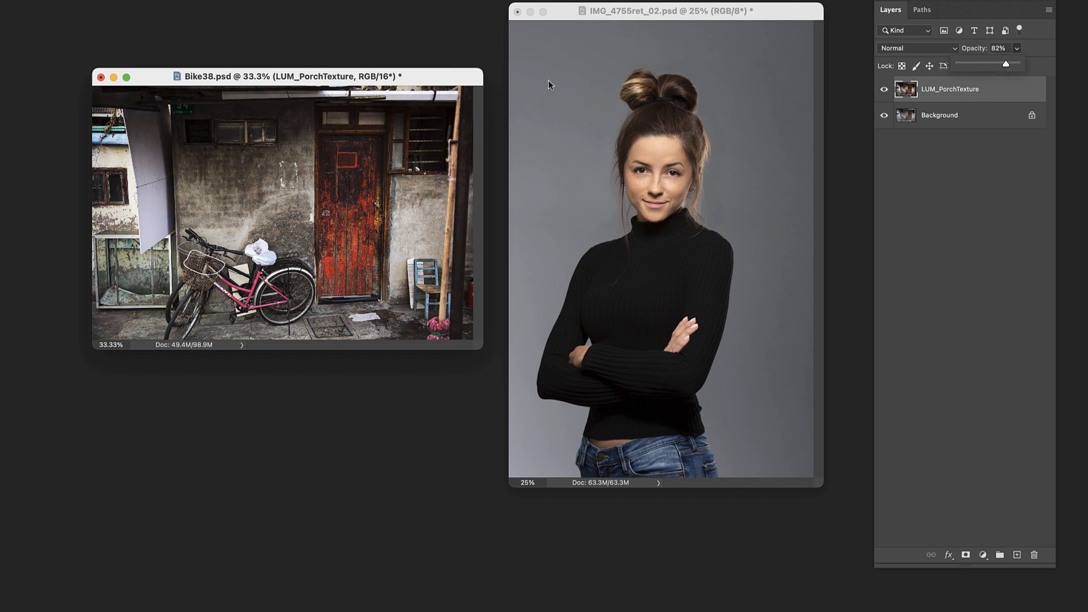
left_click_drag(465, 77, 400, 13)
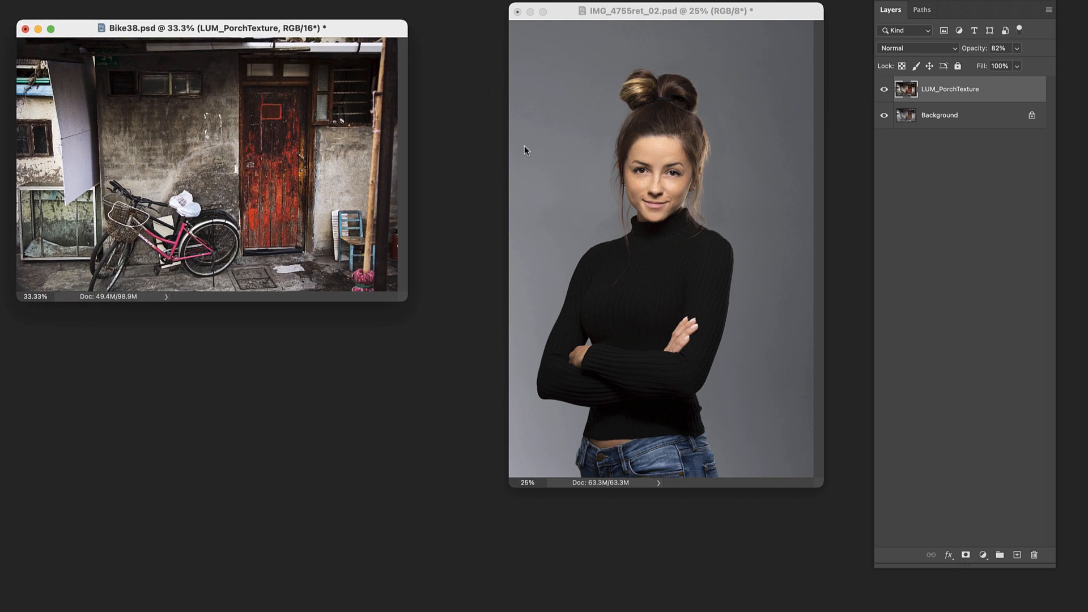
Toggle the LUM_PorchTexture layer's visibility to compare the photo before and after the edit
left_click(884, 91)
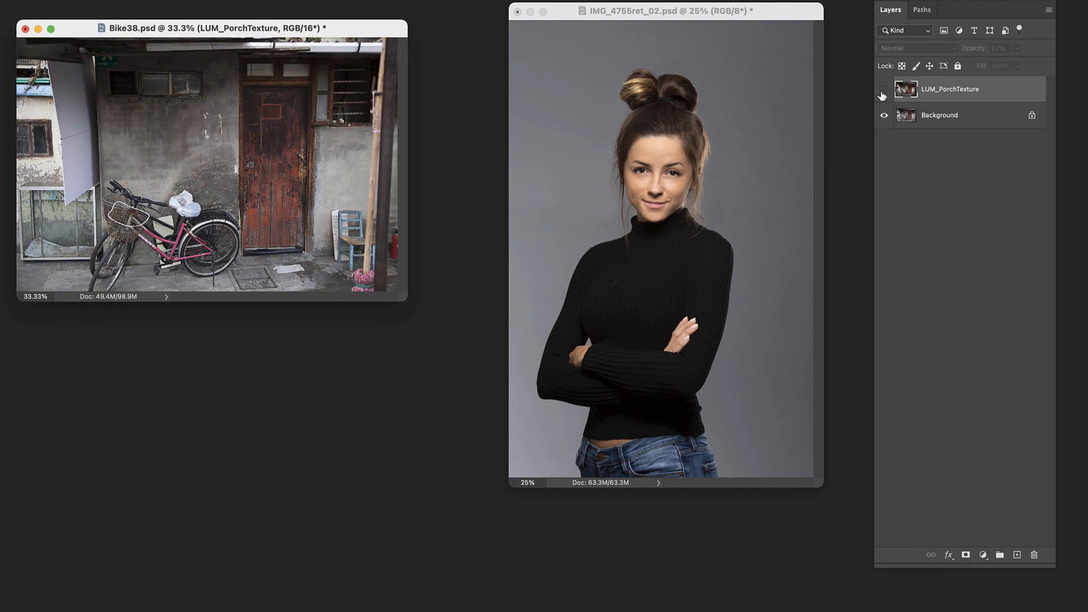
left_click(882, 93)
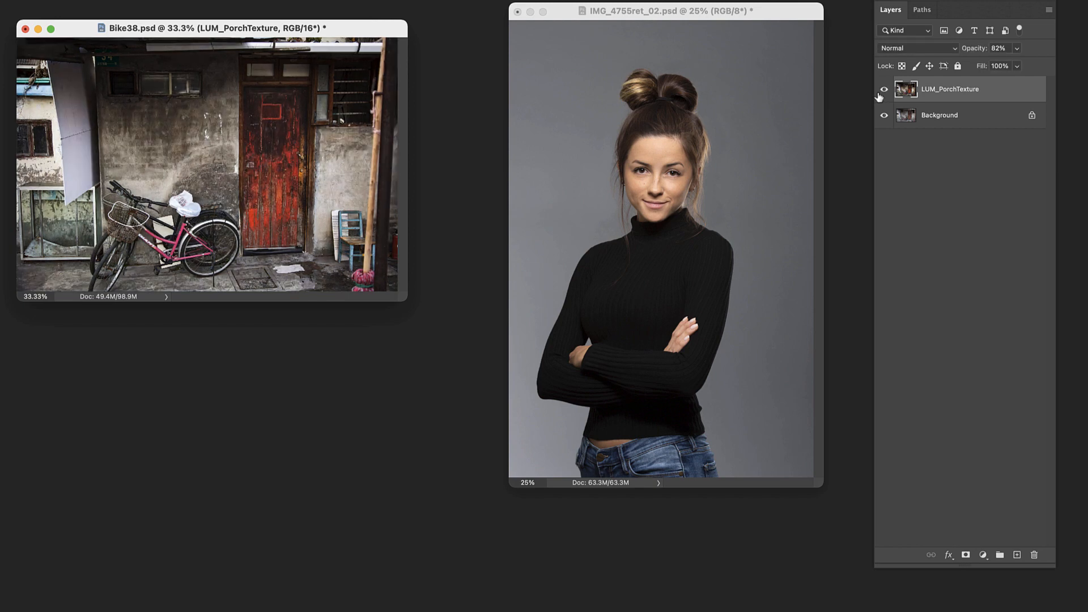
left_click(882, 93)
left_click(882, 92)
Open the IMG_4755ret_02.psd portrait in Luminar AI for editing and add a Basic adjustment in Local Masking
left_click_drag(717, 12, 619, 7)
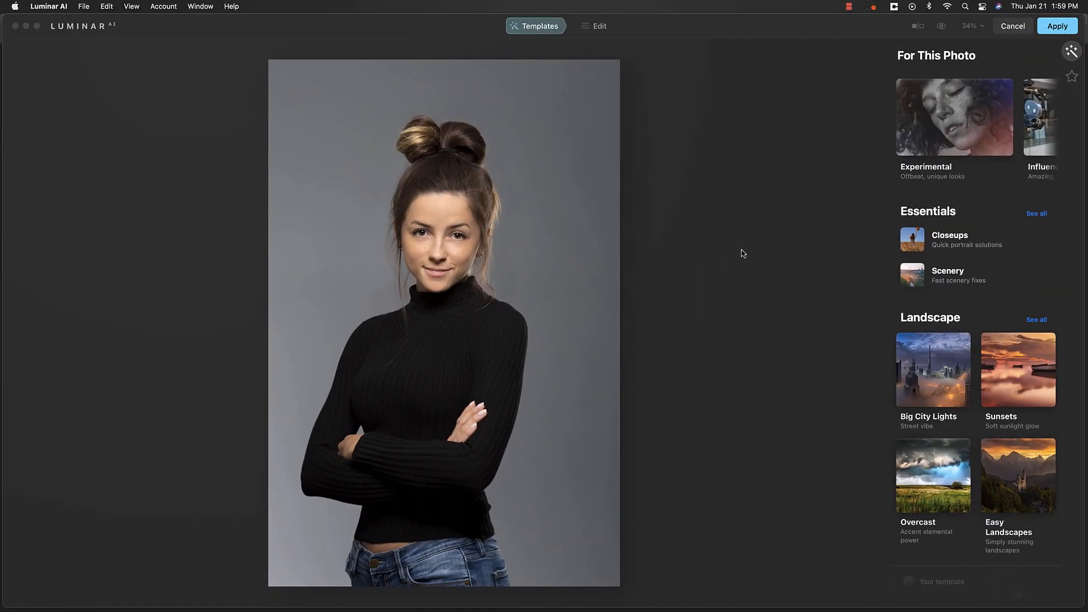
left_click(598, 30)
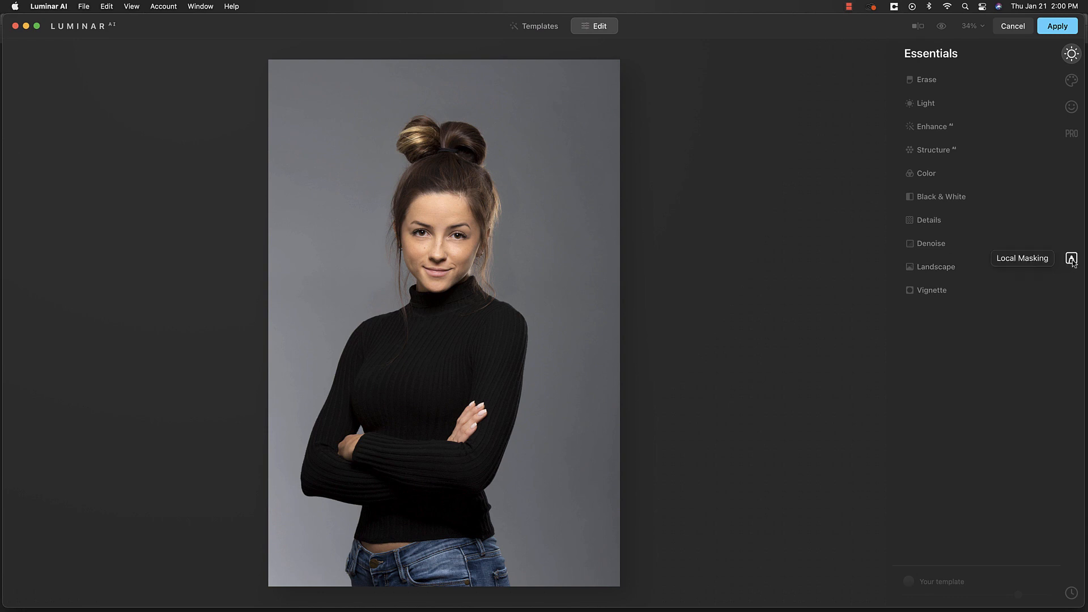
left_click(1071, 259)
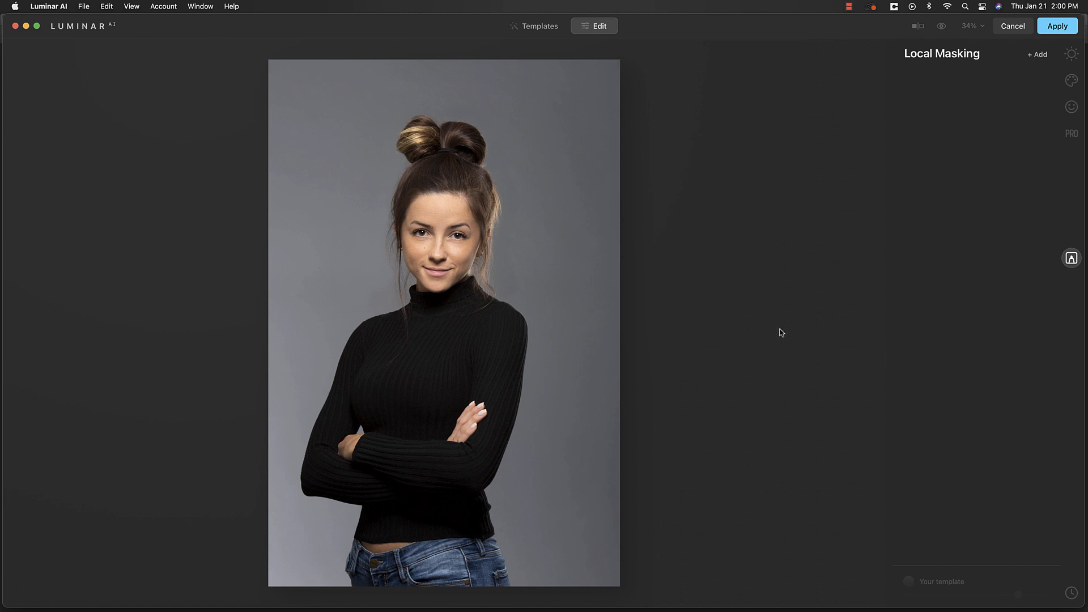
left_click(1030, 71)
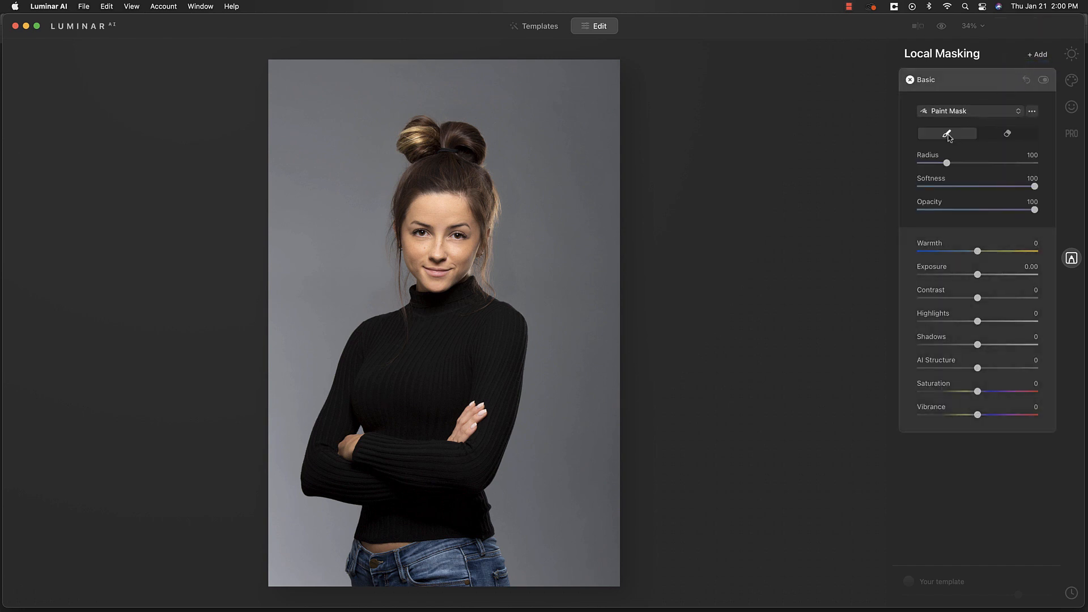
Paint the mask over the woman's face and hair, and with a brush radius of 16 over her hands and bare waist
mouse_move(435, 249)
left_mouse_down()
mouse_move(433, 216)
mouse_move(433, 251)
mouse_move(462, 194)
mouse_move(448, 161)
mouse_move(425, 151)
mouse_move(437, 253)
mouse_move(467, 212)
mouse_move(449, 254)
mouse_move(441, 249)
mouse_move(464, 245)
mouse_move(462, 255)
mouse_move(478, 188)
mouse_move(454, 138)
mouse_move(427, 133)
mouse_move(417, 145)
mouse_move(430, 170)
mouse_move(413, 146)
mouse_move(418, 129)
mouse_move(459, 146)
mouse_move(466, 163)
mouse_move(452, 256)
mouse_move(428, 283)
left_mouse_up()
key("bracketleft")
key("bracketleft")
key("bracketleft")
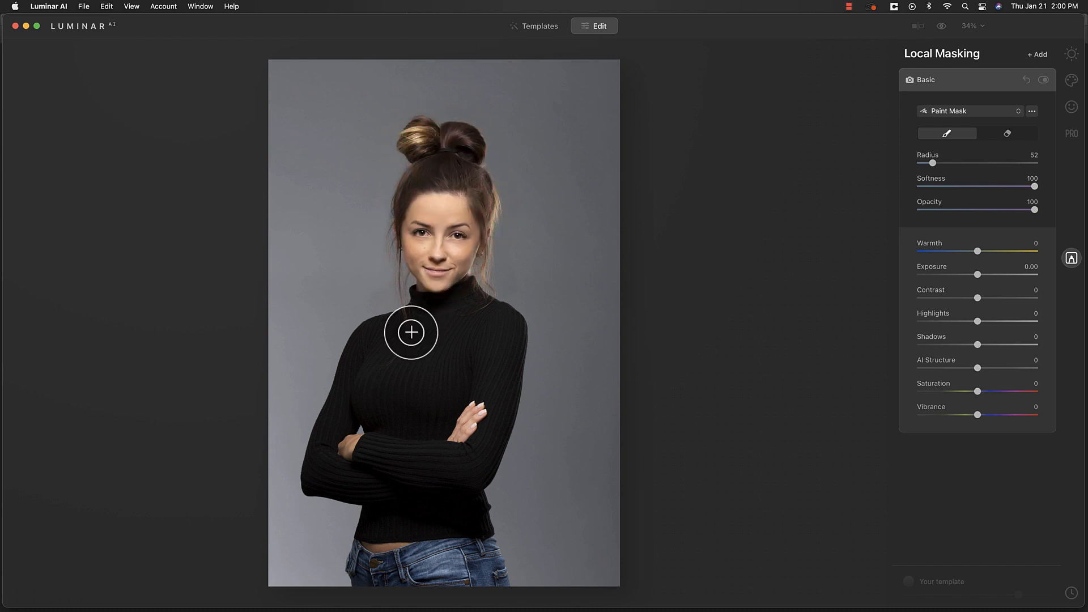
key("bracketleft")
left_click_drag(348, 453, 355, 437)
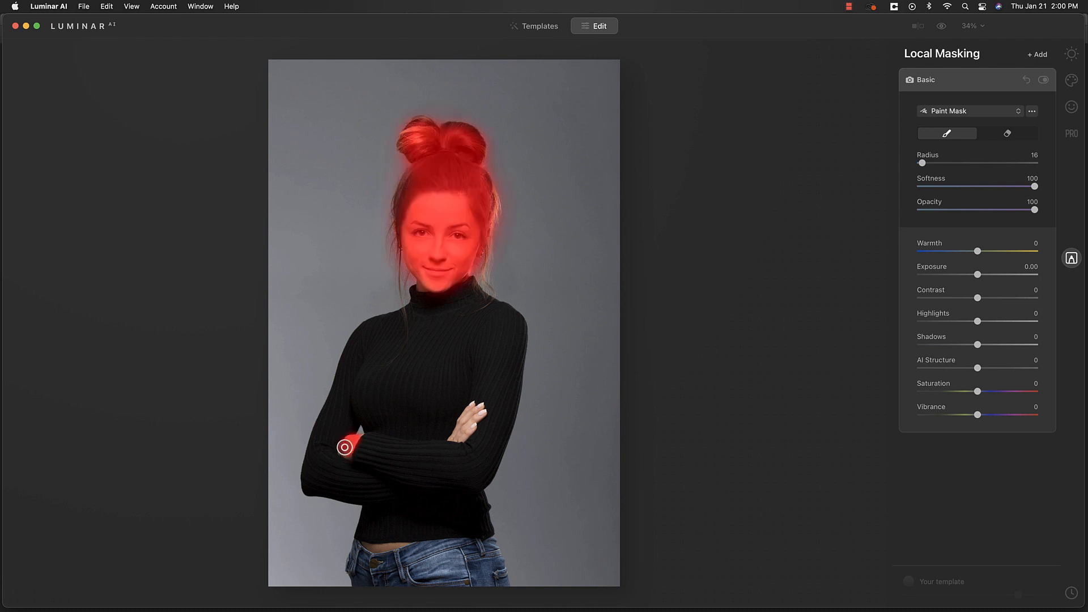
left_click_drag(445, 427, 454, 437)
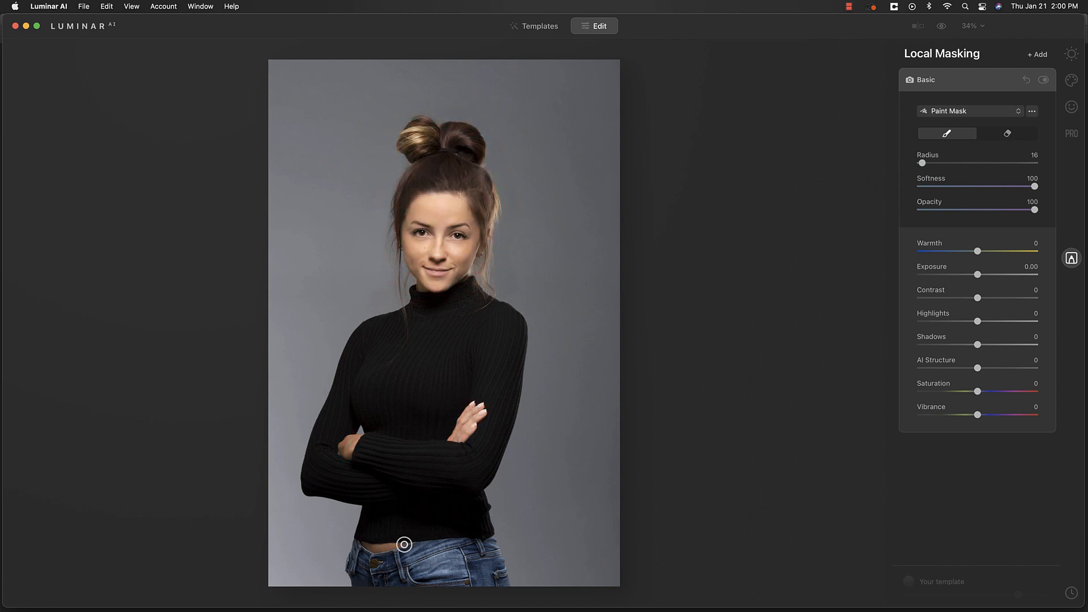
left_click_drag(404, 544, 387, 546)
Enlarge the brush to radius 64, paint the mask around the chin, and erase the spill from the turtleneck collar
key("bracketright")
key("bracketright")
key("bracketright")
key("bracketright")
mouse_move(434, 269)
left_mouse_down()
mouse_move(441, 212)
mouse_move(443, 271)
mouse_move(449, 250)
mouse_move(433, 287)
left_mouse_up()
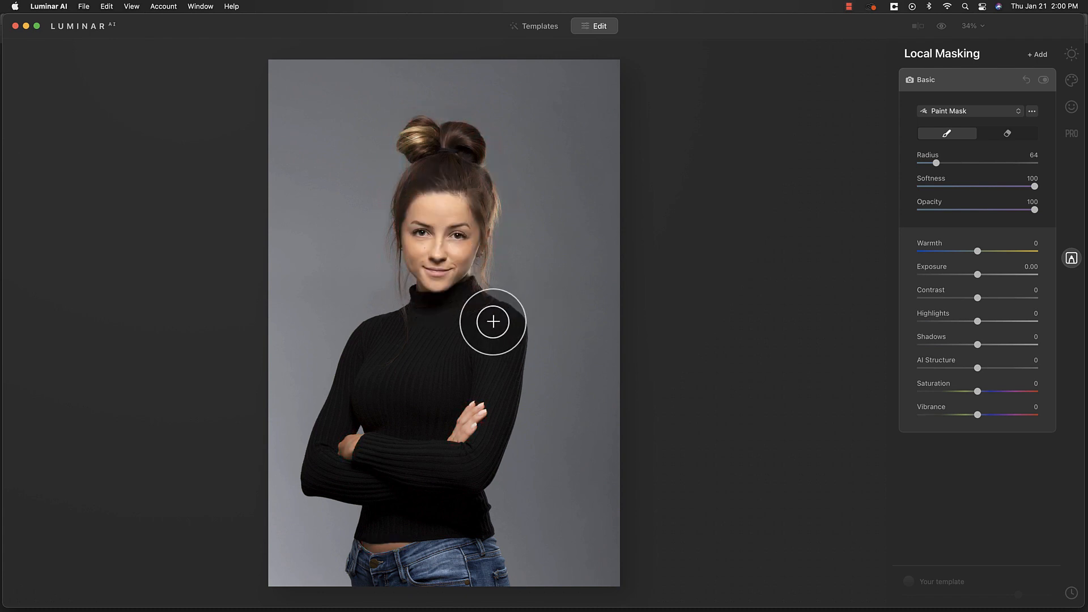
left_click(1006, 134)
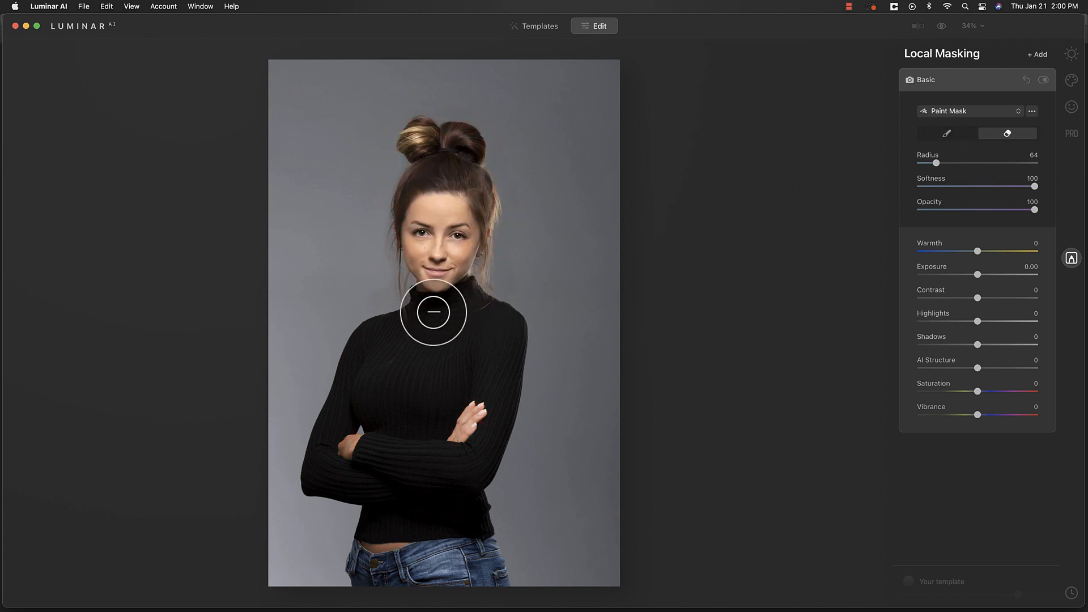
mouse_move(433, 311)
left_mouse_down()
mouse_move(466, 305)
mouse_move(419, 311)
mouse_move(471, 309)
left_mouse_up()
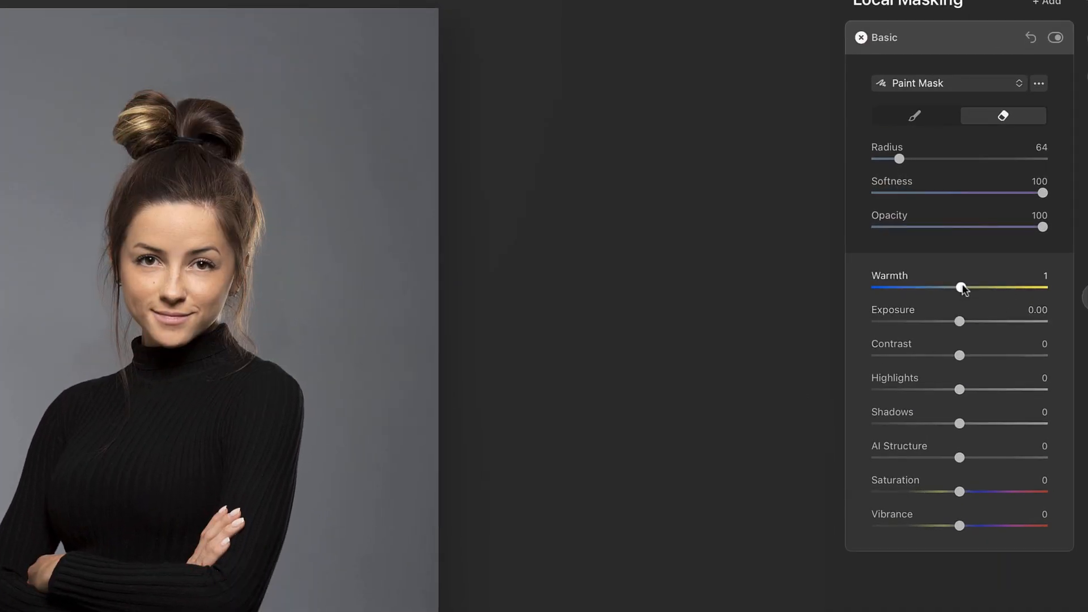
Set the masked skin to Warmth 18, Contrast 3 and Vibrance 13, and toggle the adjustment to compare before and after
left_click_drag(977, 288, 975, 287)
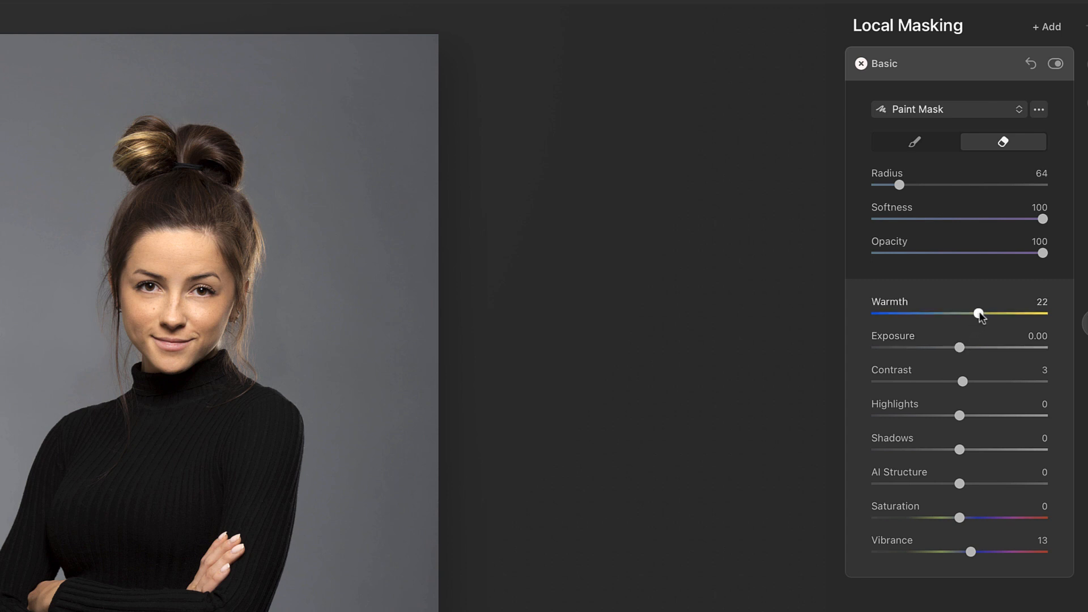
left_click(1055, 64)
left_click(1057, 65)
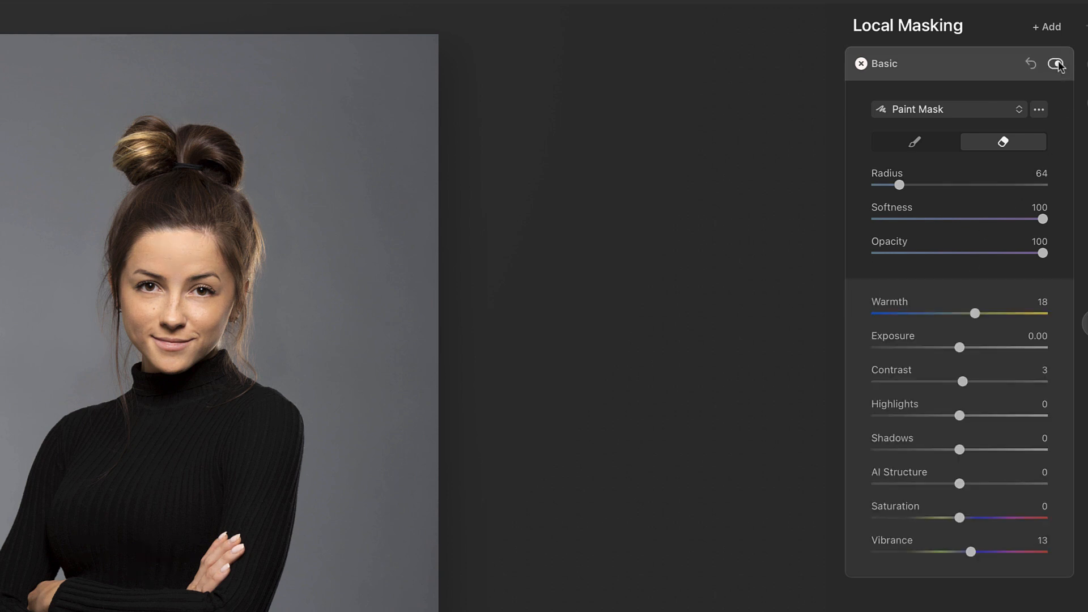
left_click(1055, 65)
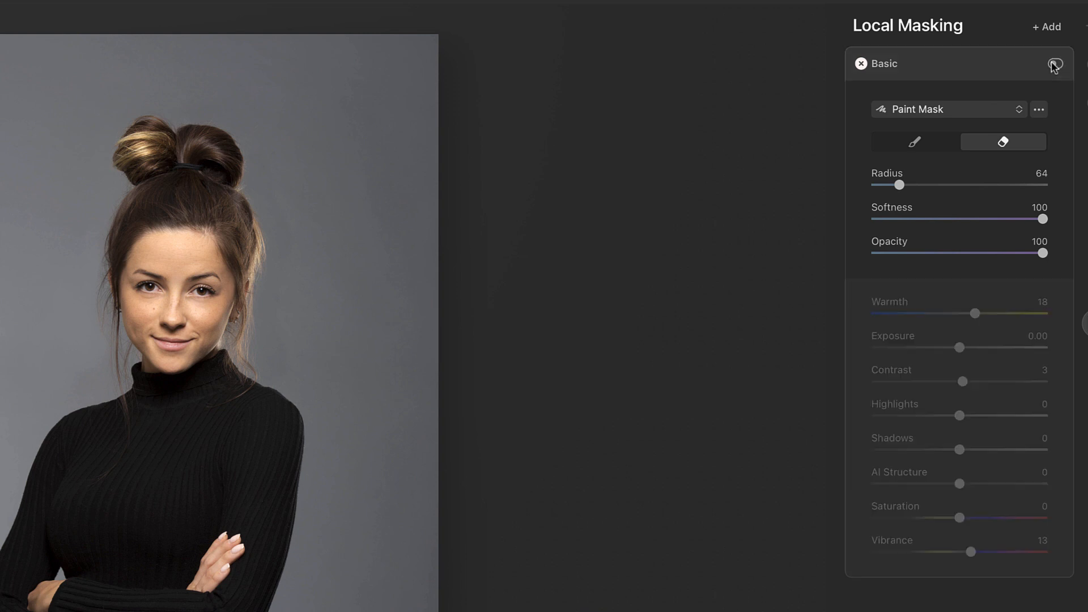
left_click(1056, 65)
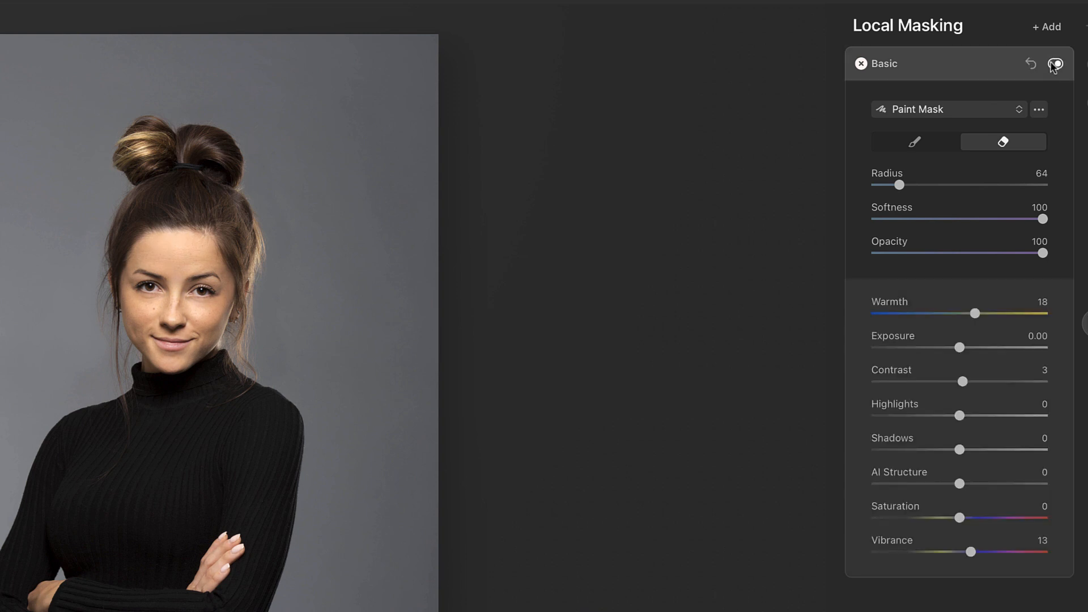
left_click(1055, 65)
left_click(1057, 66)
Collapse the Basic adjustment, add a Texture adjustment, and deactivate its mask eraser
left_click(943, 65)
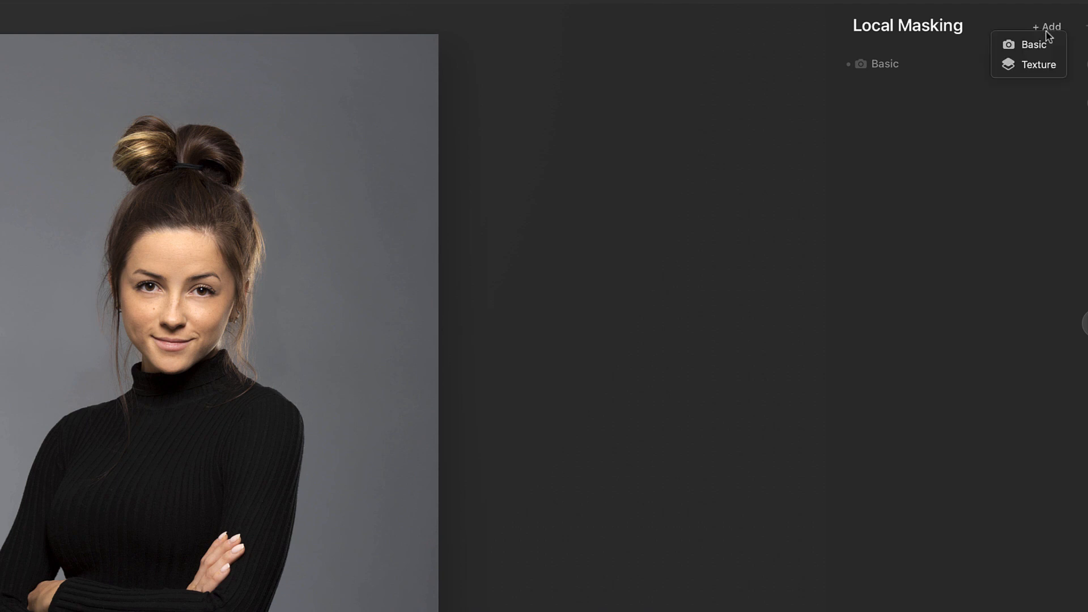
left_click(1033, 67)
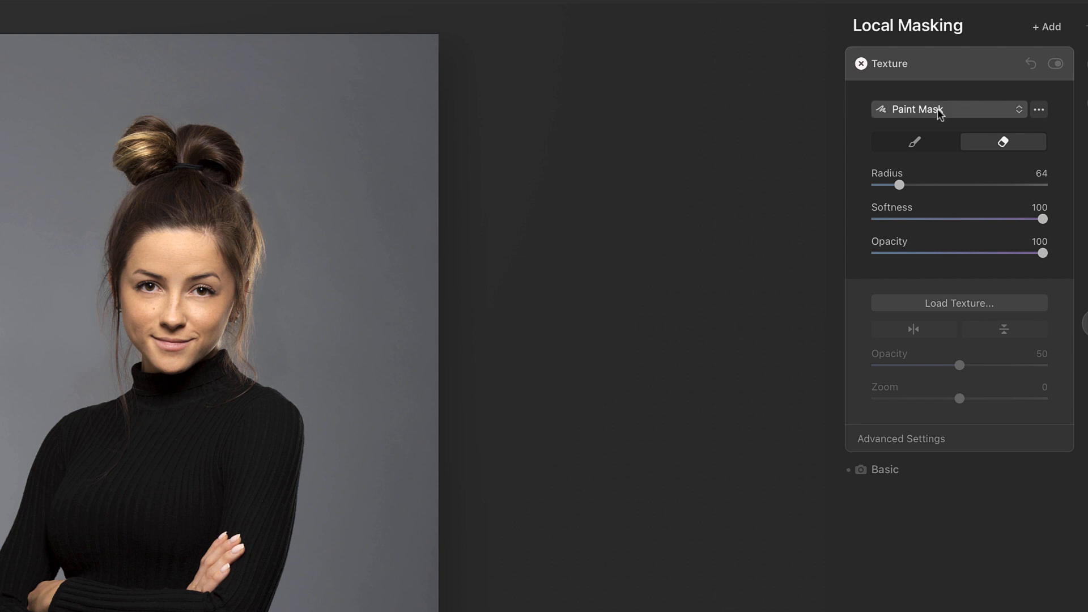
left_click(988, 148)
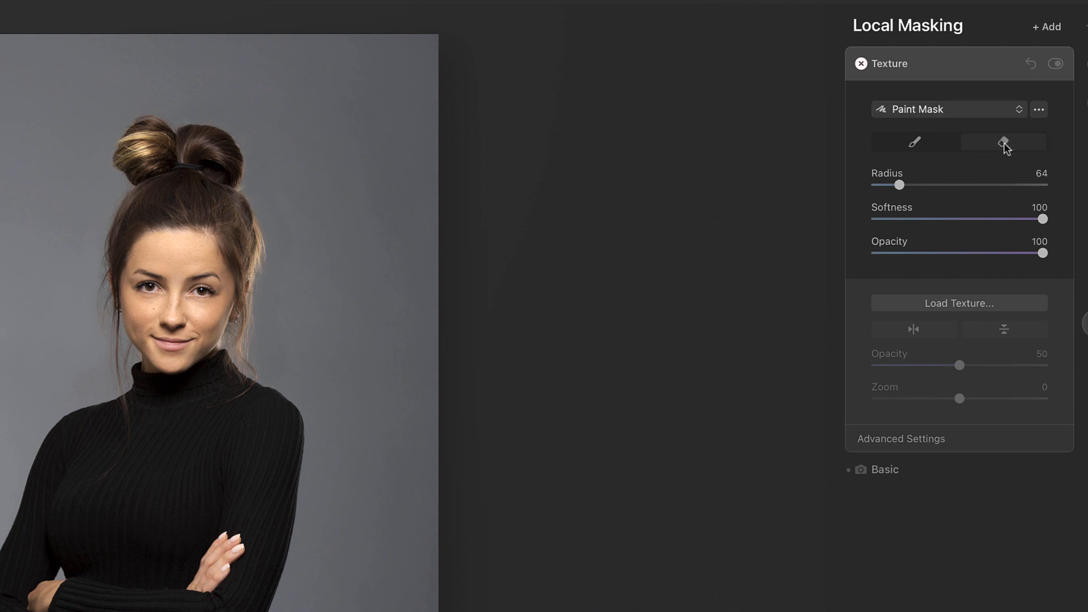
Erase the Texture mask over the woman's hair, face, sweater, arms and waist with a radius of 64, leaving only the background masked
mouse_move(194, 251)
left_mouse_down()
mouse_move(170, 260)
mouse_move(190, 219)
mouse_move(140, 161)
left_mouse_up()
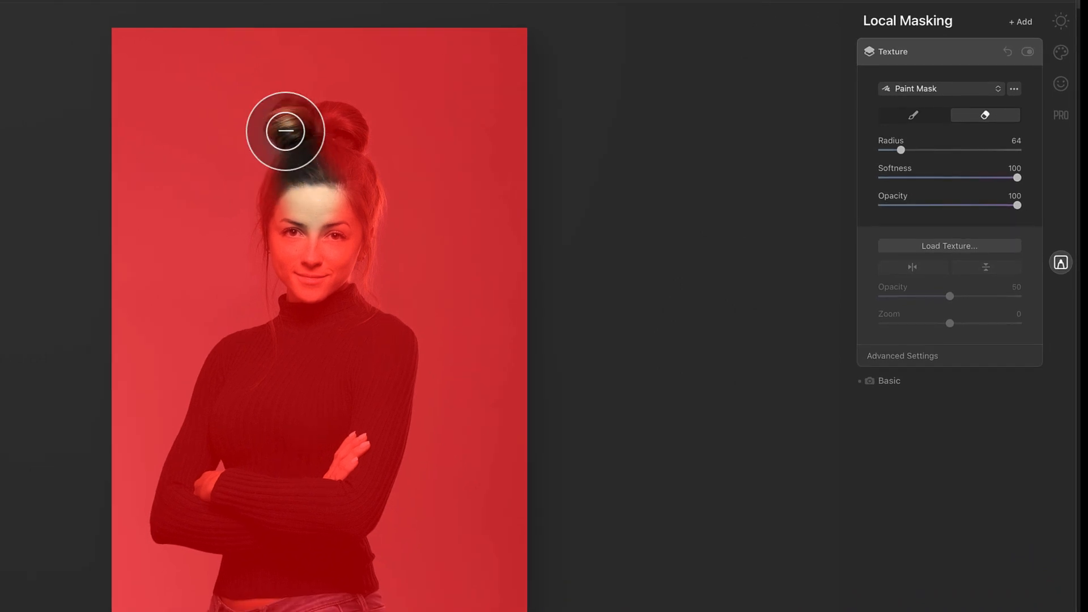
mouse_move(286, 131)
left_mouse_down()
mouse_move(347, 128)
mouse_move(328, 164)
mouse_move(356, 186)
mouse_move(355, 210)
mouse_move(320, 299)
mouse_move(337, 303)
mouse_move(328, 275)
mouse_move(342, 314)
mouse_move(389, 347)
mouse_move(387, 389)
mouse_move(381, 335)
mouse_move(380, 362)
left_mouse_up()
mouse_move(313, 399)
left_mouse_down()
mouse_move(385, 415)
mouse_move(379, 458)
mouse_move(343, 503)
mouse_move(349, 568)
mouse_move(321, 609)
mouse_move(231, 607)
mouse_move(258, 553)
mouse_move(245, 552)
mouse_move(291, 562)
mouse_move(283, 521)
mouse_move(305, 489)
mouse_move(295, 523)
mouse_move(237, 545)
mouse_move(228, 532)
mouse_move(170, 526)
mouse_move(183, 487)
mouse_move(168, 525)
mouse_move(202, 443)
mouse_move(201, 513)
mouse_move(229, 463)
mouse_move(241, 490)
mouse_move(271, 481)
mouse_move(329, 426)
mouse_move(331, 469)
mouse_move(333, 348)
mouse_move(274, 412)
mouse_move(282, 369)
mouse_move(206, 426)
mouse_move(239, 355)
mouse_move(229, 365)
mouse_move(320, 323)
mouse_move(298, 333)
mouse_move(299, 311)
mouse_move(264, 427)
mouse_move(291, 451)
mouse_move(238, 468)
mouse_move(169, 528)
mouse_move(238, 542)
mouse_move(296, 477)
mouse_move(334, 505)
mouse_move(349, 547)
mouse_move(394, 394)
mouse_move(389, 340)
mouse_move(356, 321)
mouse_move(392, 378)
mouse_move(350, 533)
mouse_move(363, 601)
left_mouse_up()
mouse_move(323, 243)
left_mouse_down()
mouse_move(346, 230)
mouse_move(359, 194)
mouse_move(347, 128)
mouse_move(289, 114)
mouse_move(281, 216)
mouse_move(298, 309)
mouse_move(340, 304)
mouse_move(355, 323)
mouse_move(244, 352)
mouse_move(218, 381)
mouse_move(204, 431)
mouse_move(279, 454)
mouse_move(358, 460)
left_mouse_up()
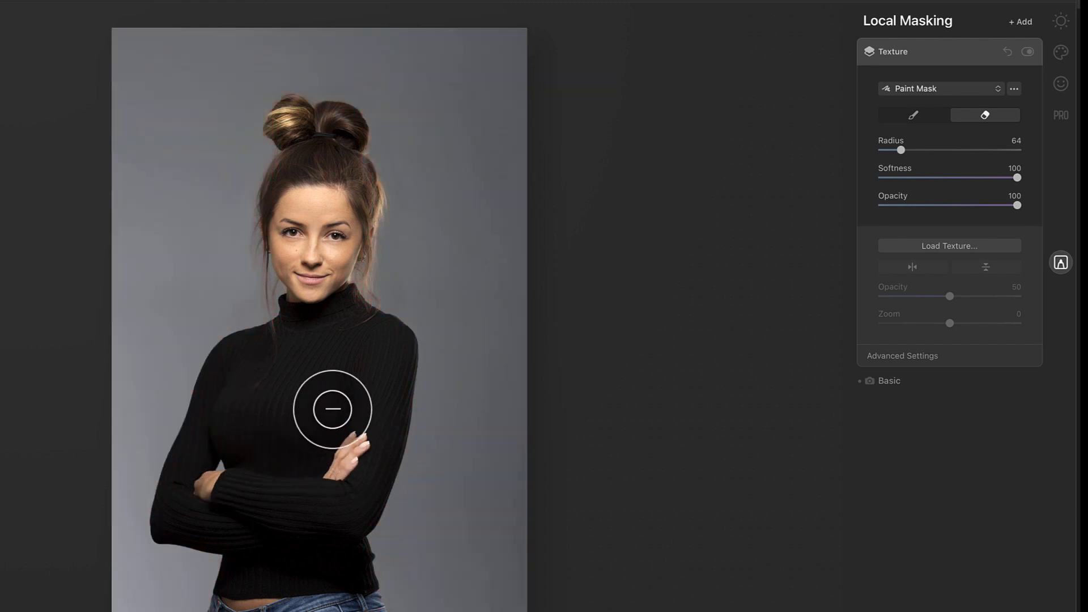
mouse_move(331, 396)
left_mouse_down()
mouse_move(340, 341)
mouse_move(316, 244)
mouse_move(310, 233)
mouse_move(302, 266)
mouse_move(308, 244)
mouse_move(289, 222)
mouse_move(308, 213)
mouse_move(316, 169)
mouse_move(311, 234)
mouse_move(316, 256)
mouse_move(318, 223)
mouse_move(329, 331)
mouse_move(305, 436)
left_mouse_up()
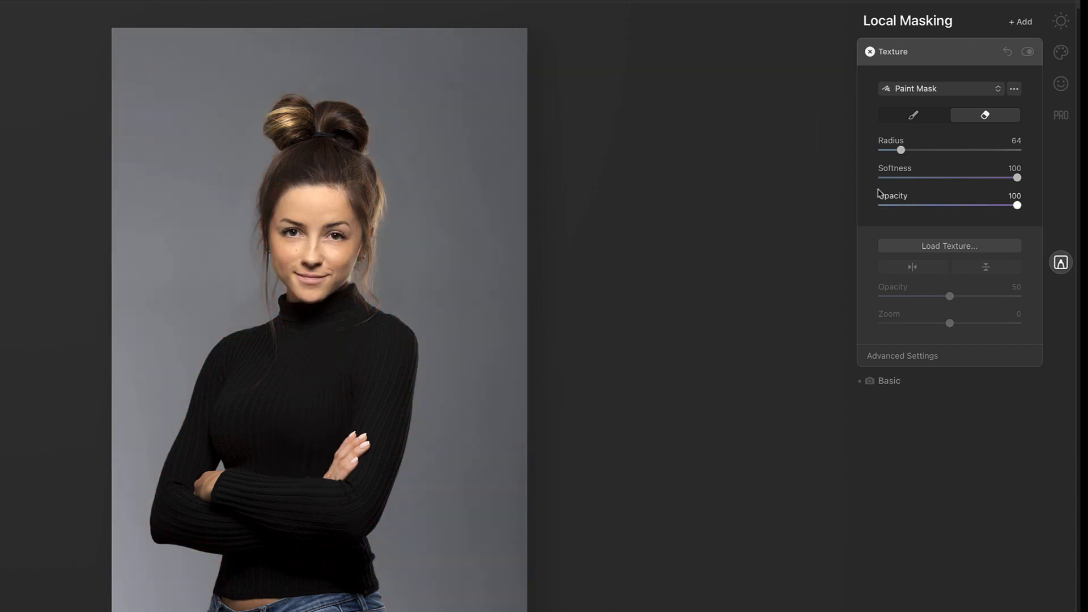
Load AngelaPaper2.jpg as the background texture
left_click(936, 247)
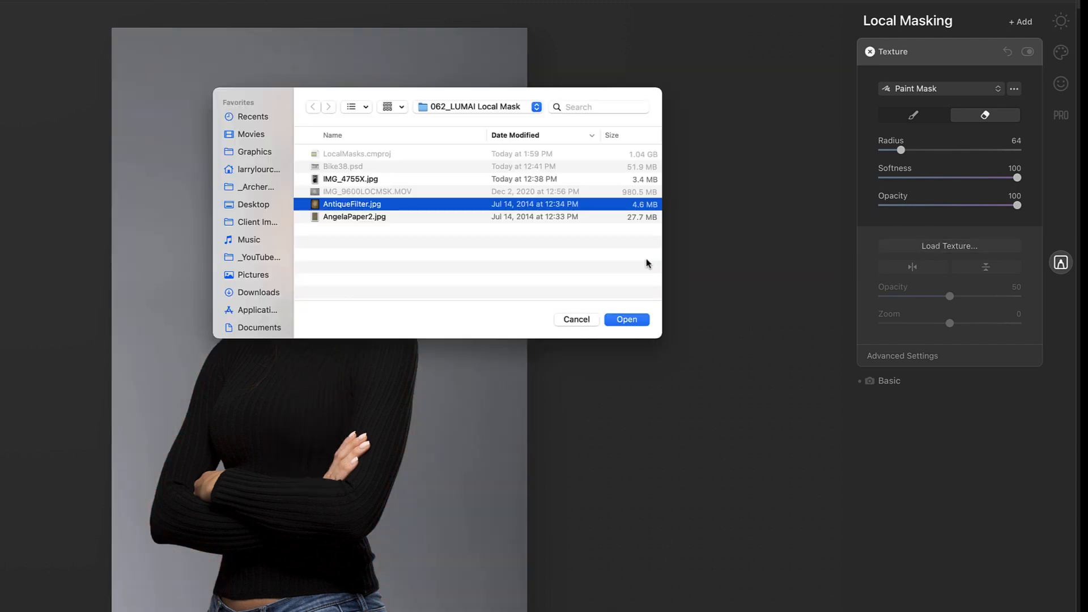
left_click(359, 218)
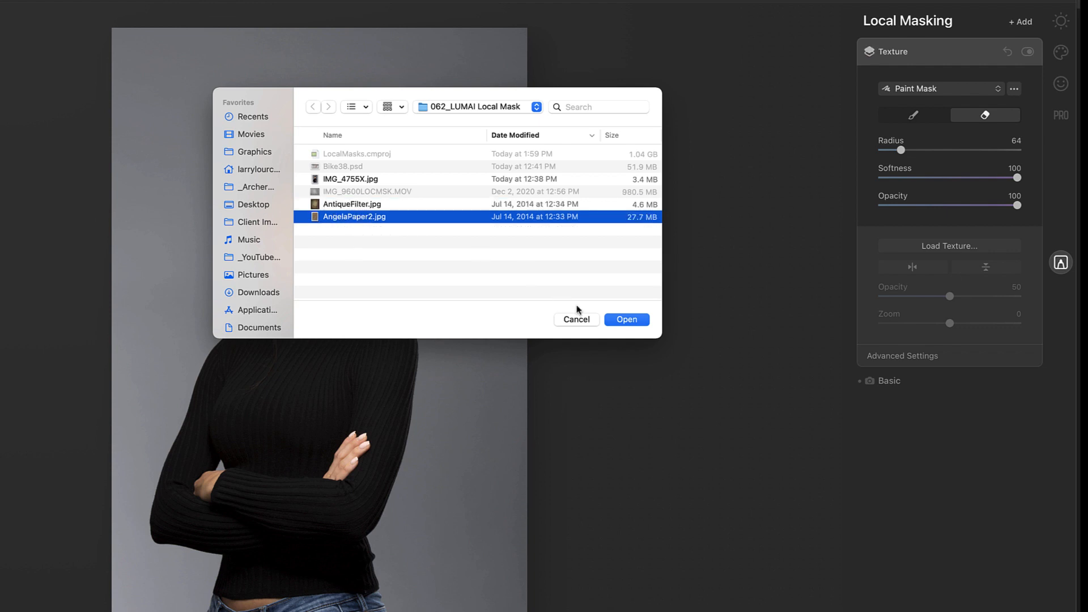
left_click(627, 321)
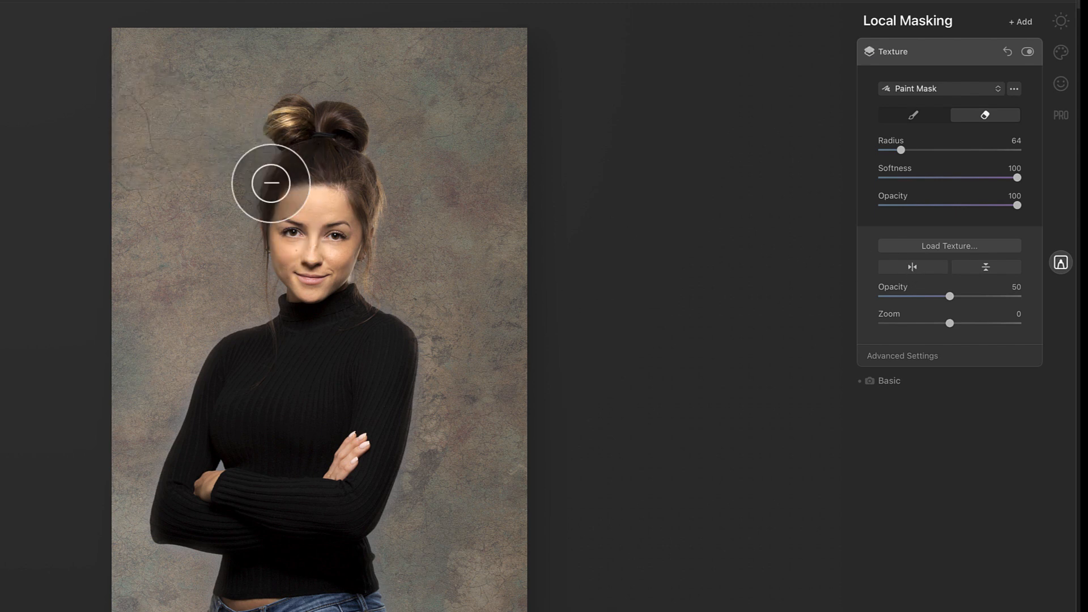
Try the texture's horizontal and vertical flips, keep only the horizontal flip, and set the texture opacity to 42
left_click(913, 268)
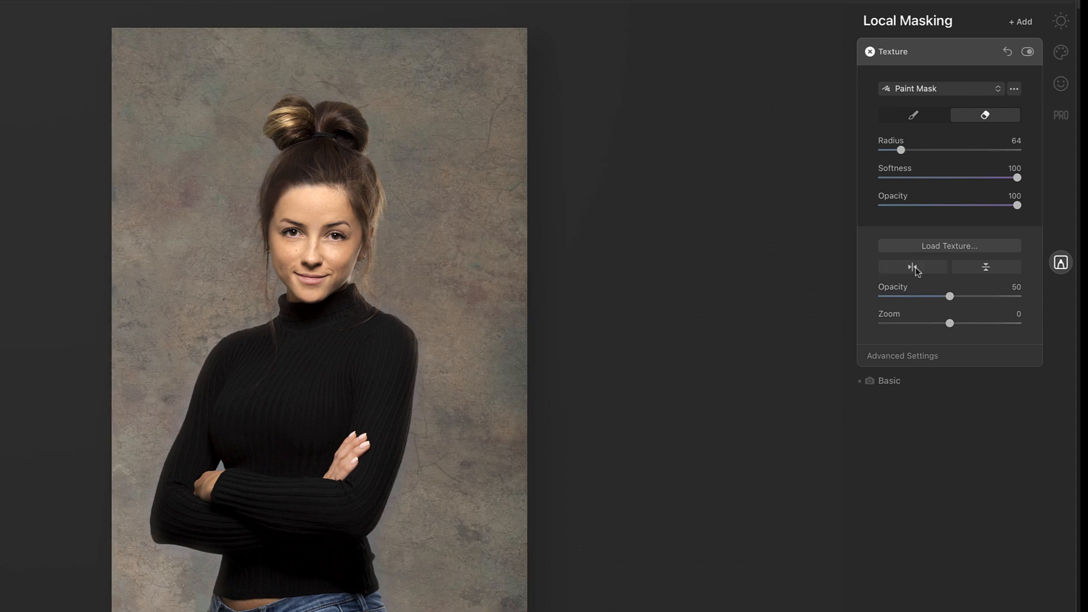
left_click(916, 271)
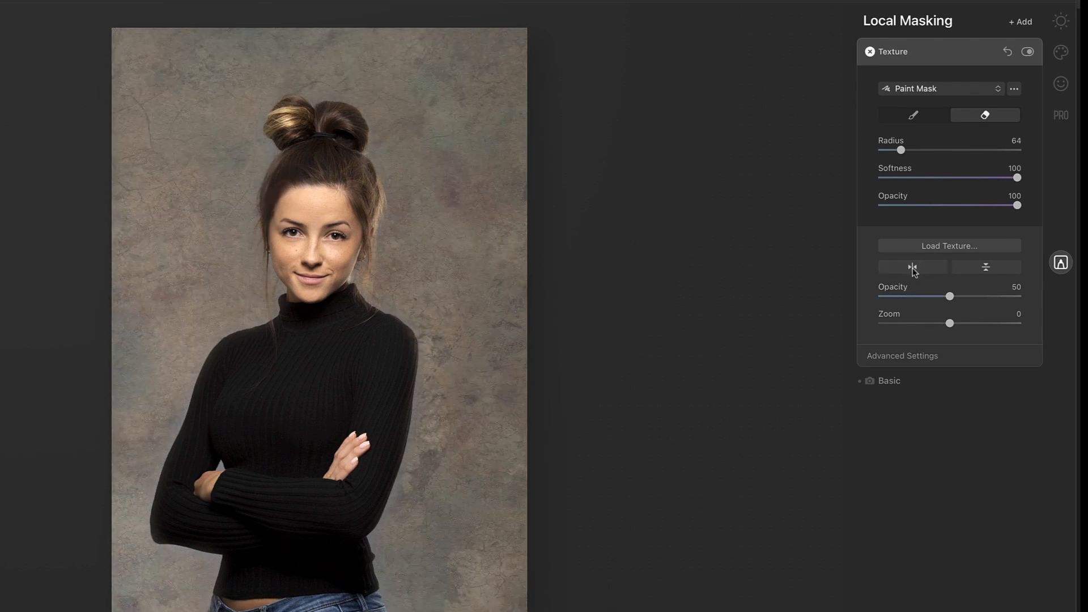
left_click(982, 271)
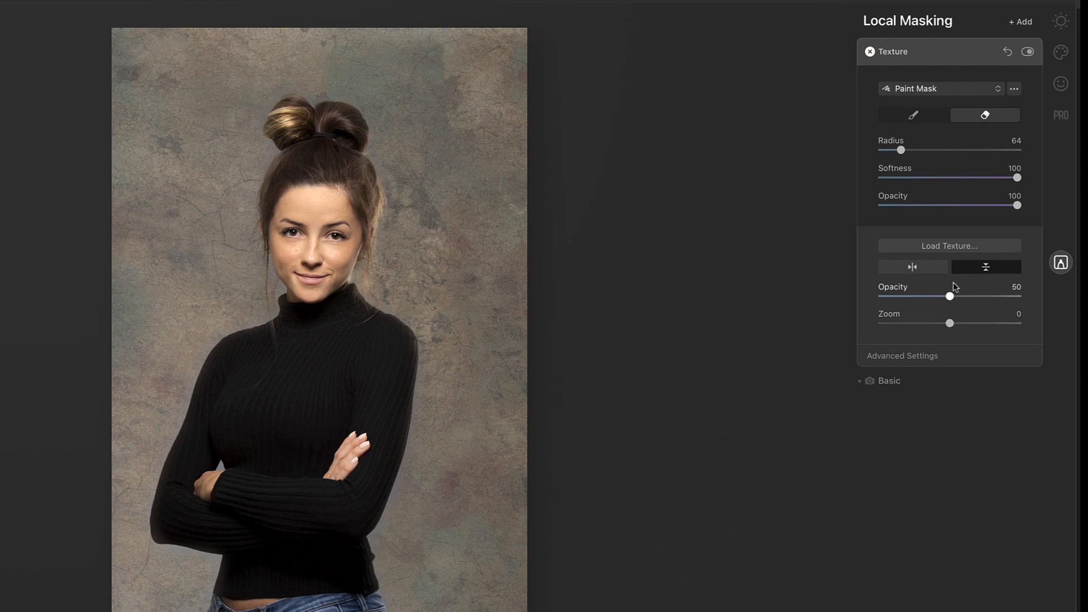
left_click(924, 273)
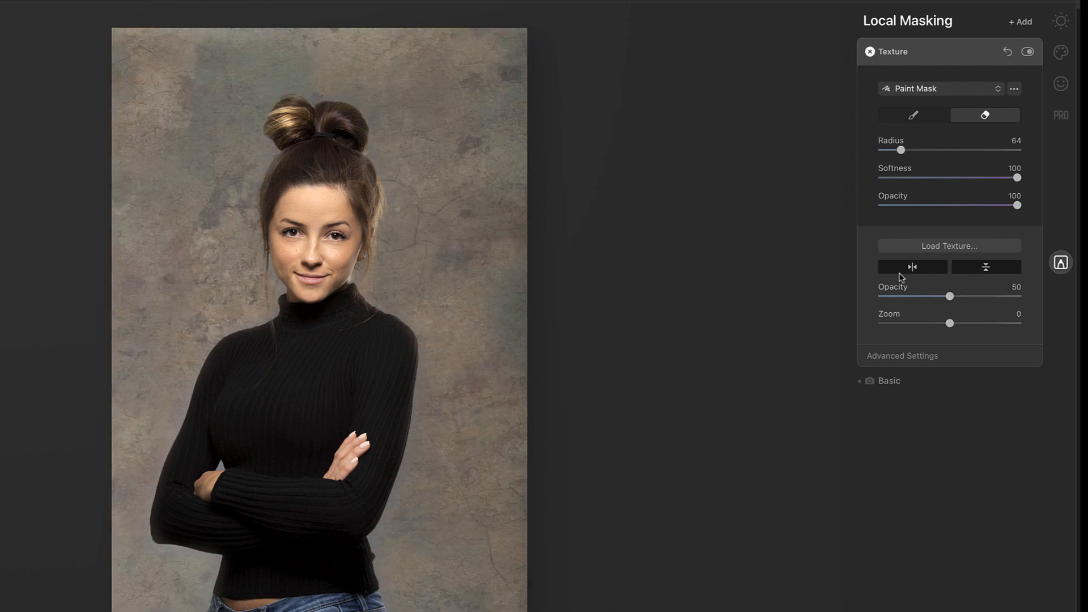
left_click(986, 273)
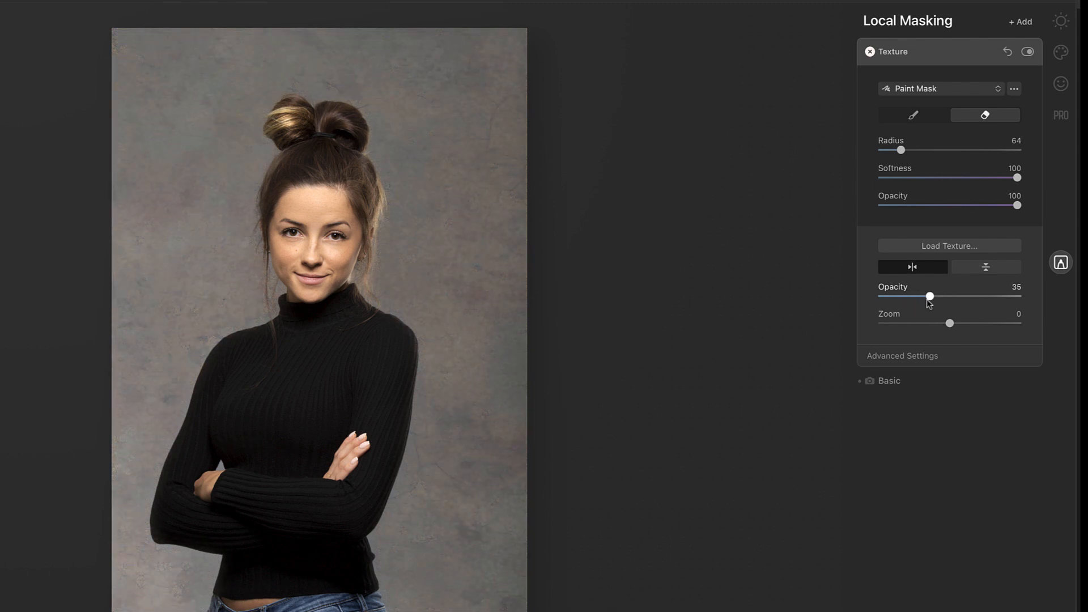
left_click_drag(971, 299, 1002, 299)
In the texture's advanced settings, set the blend mode to Hard Light, Contrast to 5 and Hue to 9
left_click(892, 358)
left_click(928, 380)
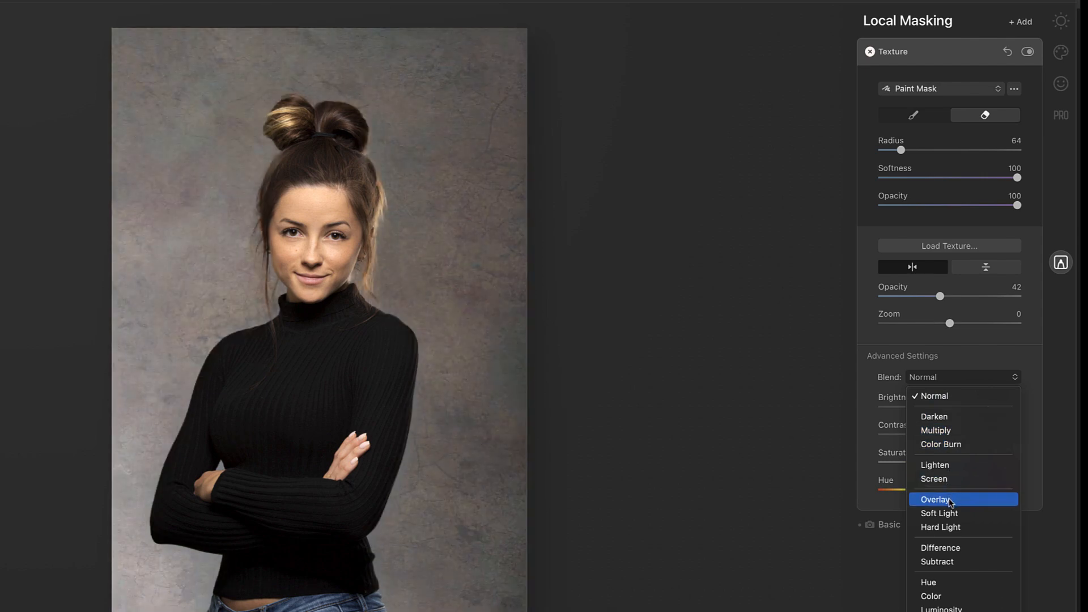
left_click(945, 529)
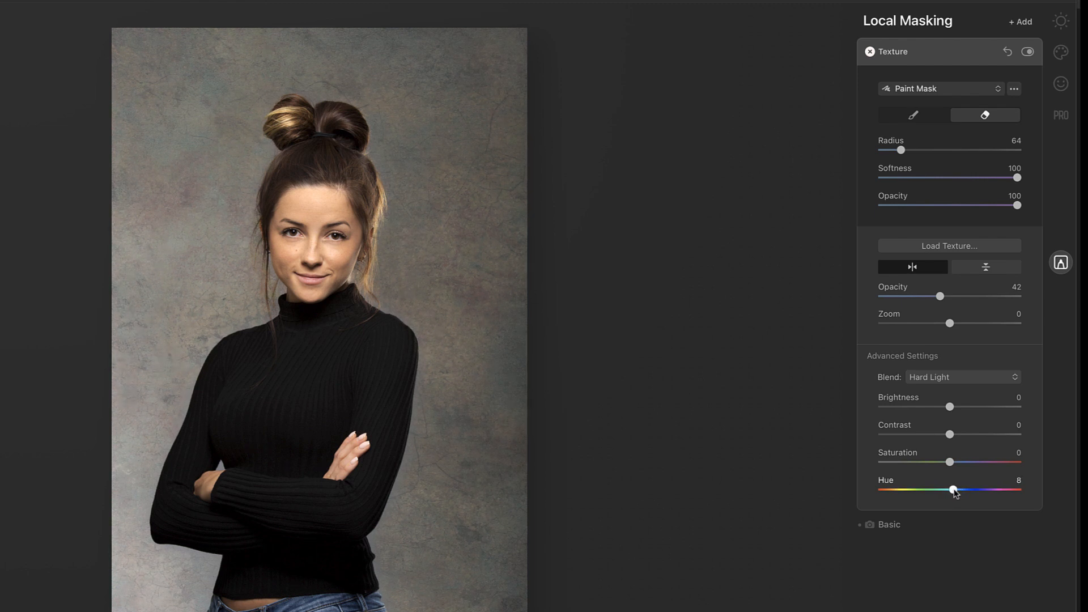
left_click(955, 491)
Toggle the texture to compare before and after, reduce its opacity to 35, and collapse the adjustment
left_click(1026, 53)
left_click(1029, 53)
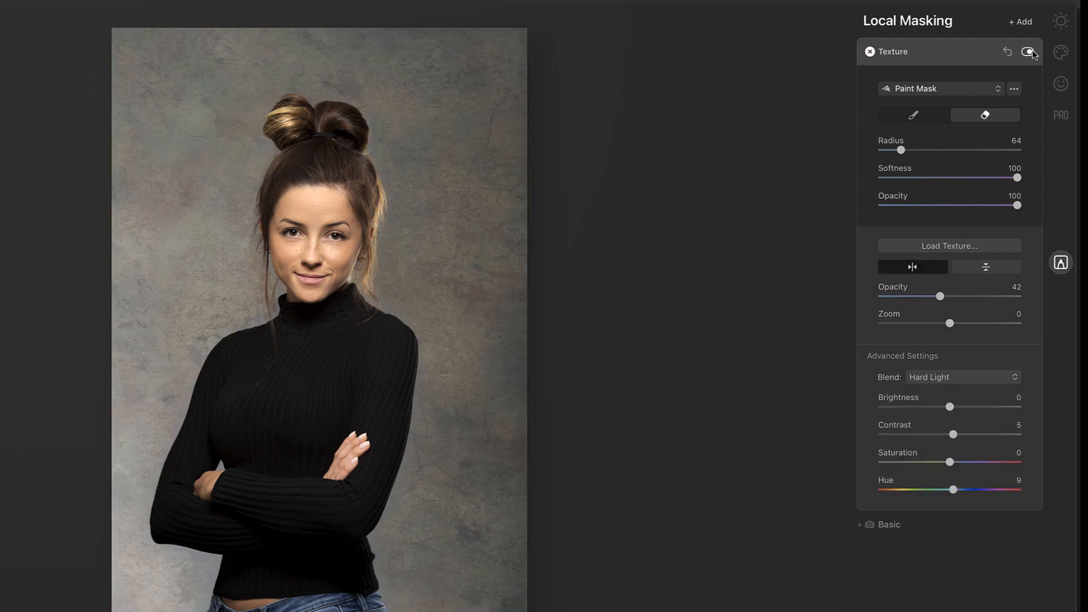
left_click(1029, 52)
left_click(1029, 53)
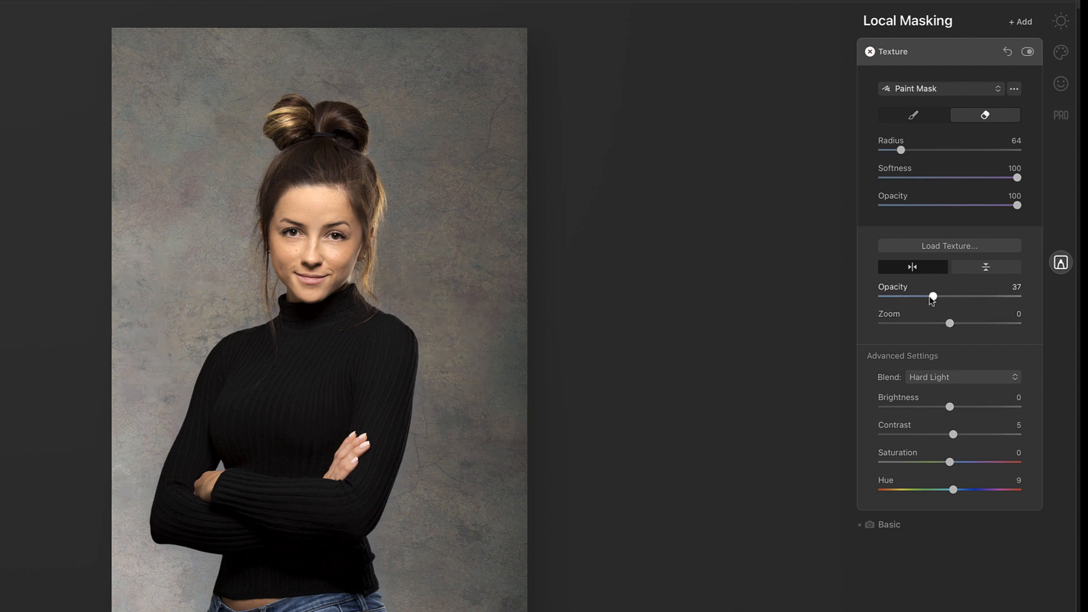
left_click(967, 51)
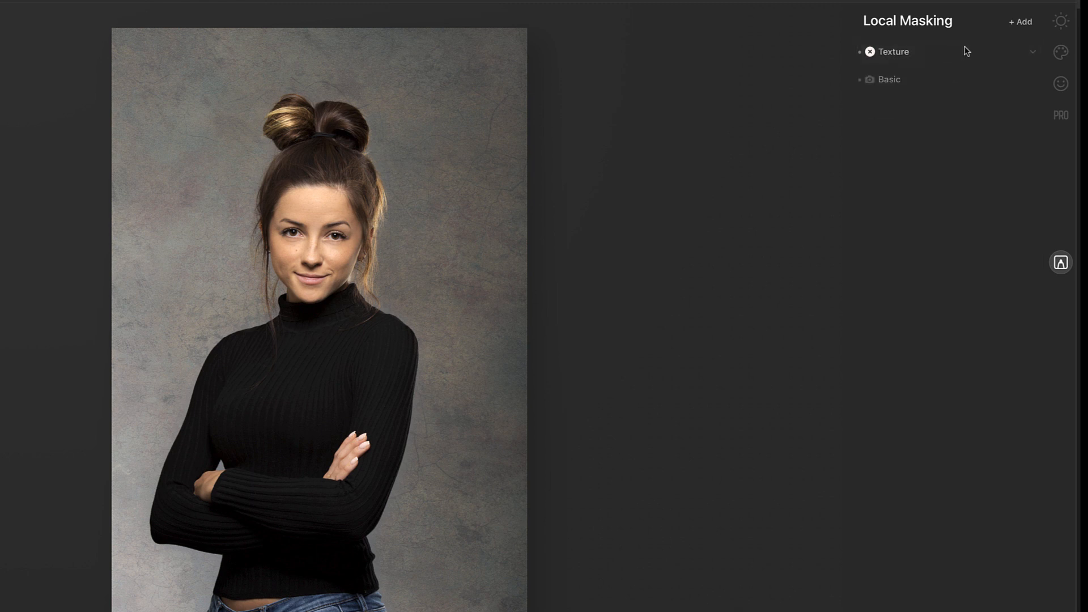
Add a second Texture adjustment and load AntiqueFilter.jpg into it
left_click(1024, 22)
left_click(1014, 53)
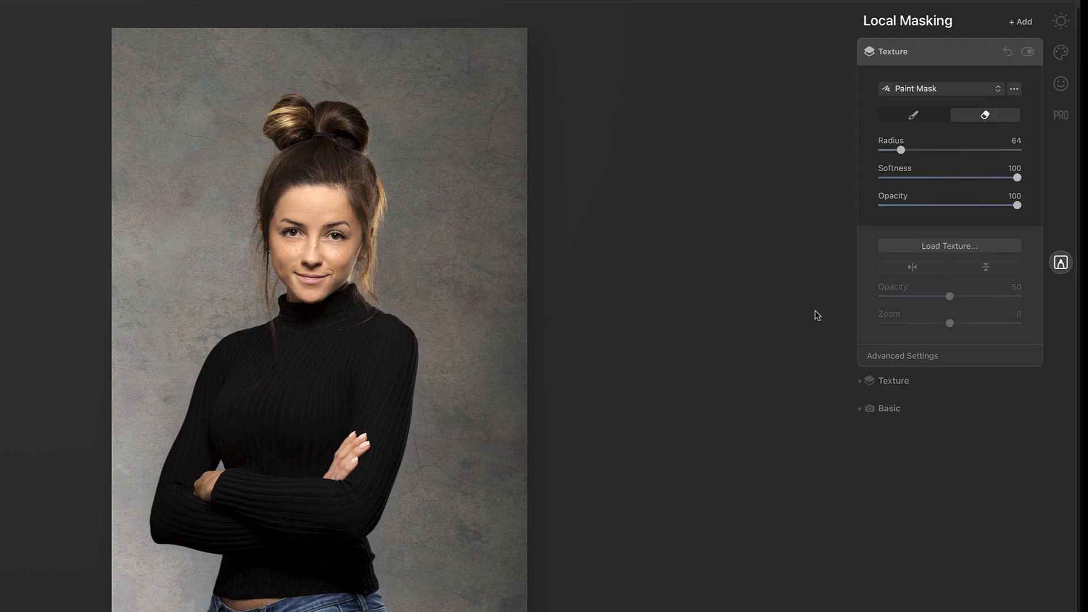
left_click(943, 248)
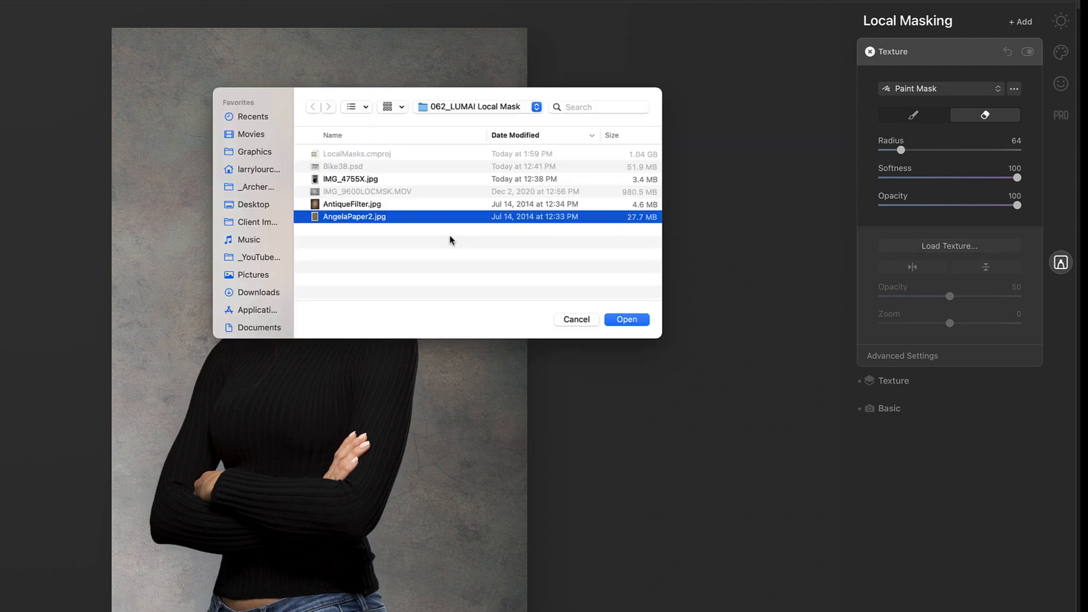
left_click(357, 205)
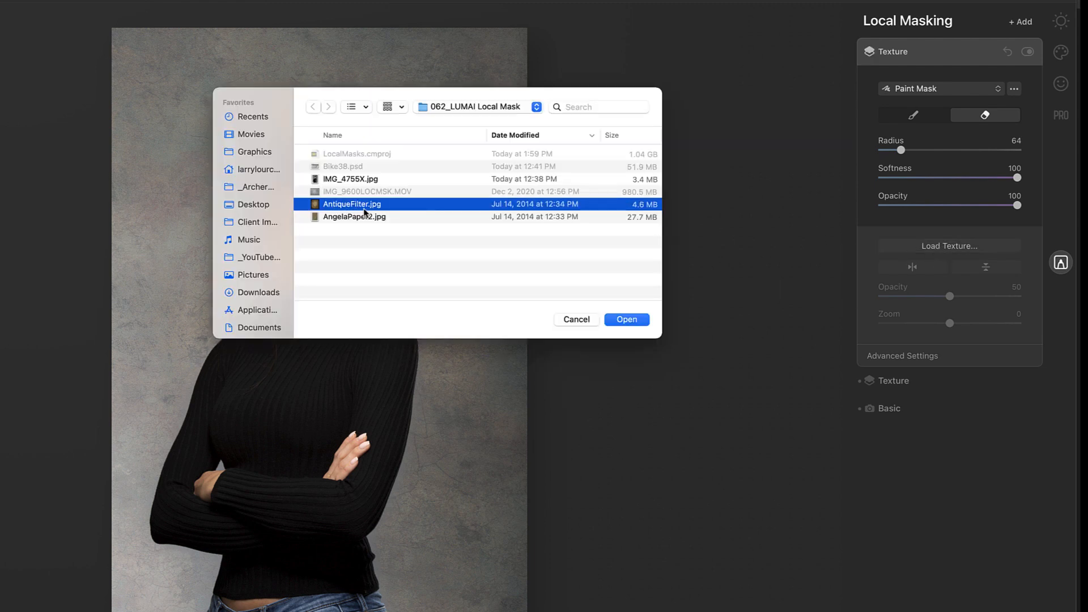
left_click(627, 320)
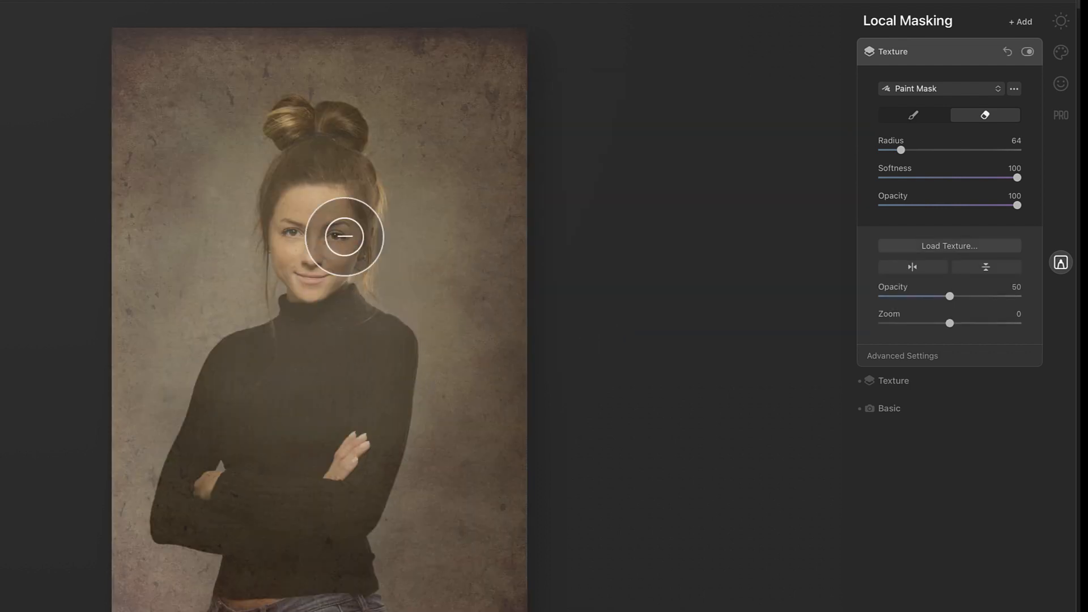
Erase the second texture's mask from the woman's hair, face and body with a radius of 64
left_click(984, 116)
mouse_move(292, 136)
left_mouse_down()
mouse_move(340, 129)
mouse_move(332, 152)
mouse_move(358, 184)
mouse_move(350, 167)
mouse_move(349, 207)
mouse_move(299, 197)
mouse_move(295, 178)
mouse_move(279, 190)
mouse_move(295, 263)
mouse_move(305, 213)
mouse_move(324, 196)
mouse_move(319, 280)
mouse_move(315, 267)
mouse_move(304, 285)
mouse_move(323, 273)
mouse_move(292, 276)
mouse_move(317, 311)
mouse_move(391, 339)
mouse_move(394, 360)
mouse_move(375, 460)
mouse_move(391, 386)
mouse_move(335, 554)
mouse_move(363, 599)
mouse_move(306, 609)
left_mouse_up()
mouse_move(223, 611)
left_mouse_down()
mouse_move(240, 578)
mouse_move(279, 589)
mouse_move(267, 504)
mouse_move(284, 557)
mouse_move(249, 562)
mouse_move(229, 540)
mouse_move(170, 523)
mouse_move(234, 357)
mouse_move(291, 340)
mouse_move(220, 465)
mouse_move(234, 462)
mouse_move(283, 528)
mouse_move(304, 463)
mouse_move(323, 482)
mouse_move(342, 395)
mouse_move(282, 439)
mouse_move(290, 391)
mouse_move(267, 412)
mouse_move(343, 337)
mouse_move(360, 395)
mouse_move(347, 465)
mouse_move(368, 485)
mouse_move(344, 530)
mouse_move(346, 555)
mouse_move(365, 377)
mouse_move(382, 343)
mouse_move(383, 360)
mouse_move(305, 395)
mouse_move(330, 348)
mouse_move(336, 361)
mouse_move(391, 353)
mouse_move(392, 339)
mouse_move(329, 304)
mouse_move(321, 272)
mouse_move(345, 227)
mouse_move(347, 240)
mouse_move(345, 219)
mouse_move(362, 211)
mouse_move(337, 146)
mouse_move(348, 132)
mouse_move(315, 128)
mouse_move(293, 172)
mouse_move(285, 199)
mouse_move(310, 252)
left_mouse_up()
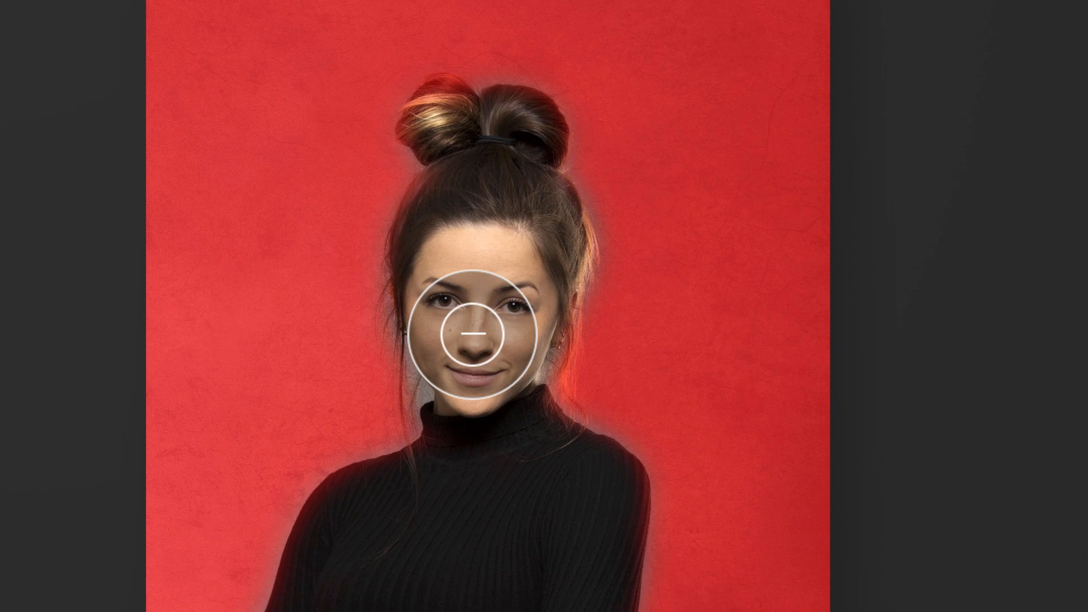
mouse_move(472, 335)
left_mouse_down()
mouse_move(503, 351)
mouse_move(508, 382)
mouse_move(507, 347)
mouse_move(547, 284)
mouse_move(500, 364)
left_mouse_up()
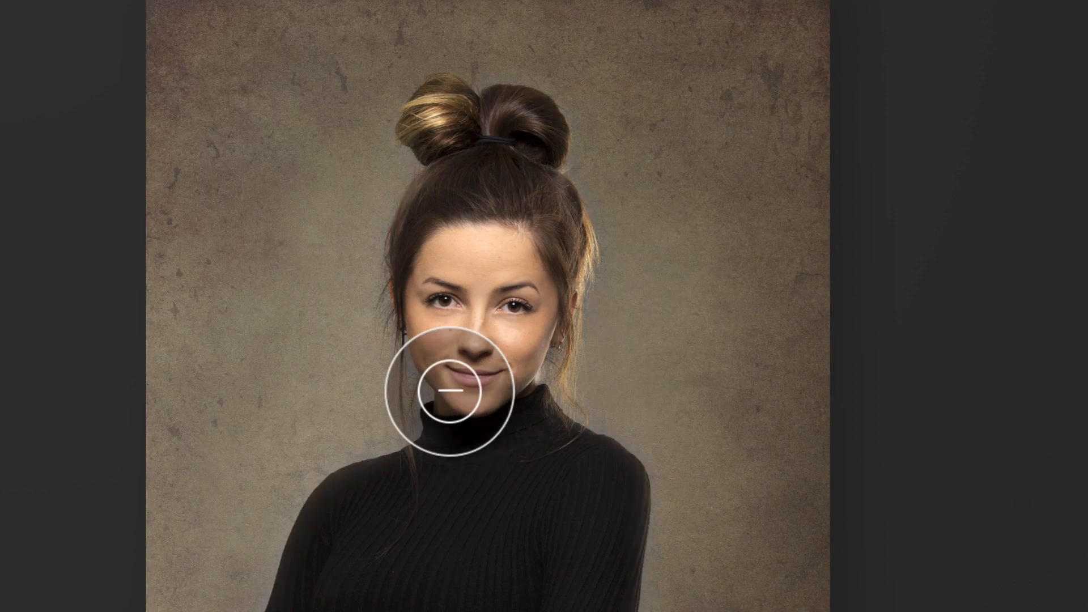
mouse_move(450, 390)
left_mouse_down()
mouse_move(442, 384)
mouse_move(469, 402)
mouse_move(460, 394)
left_mouse_up()
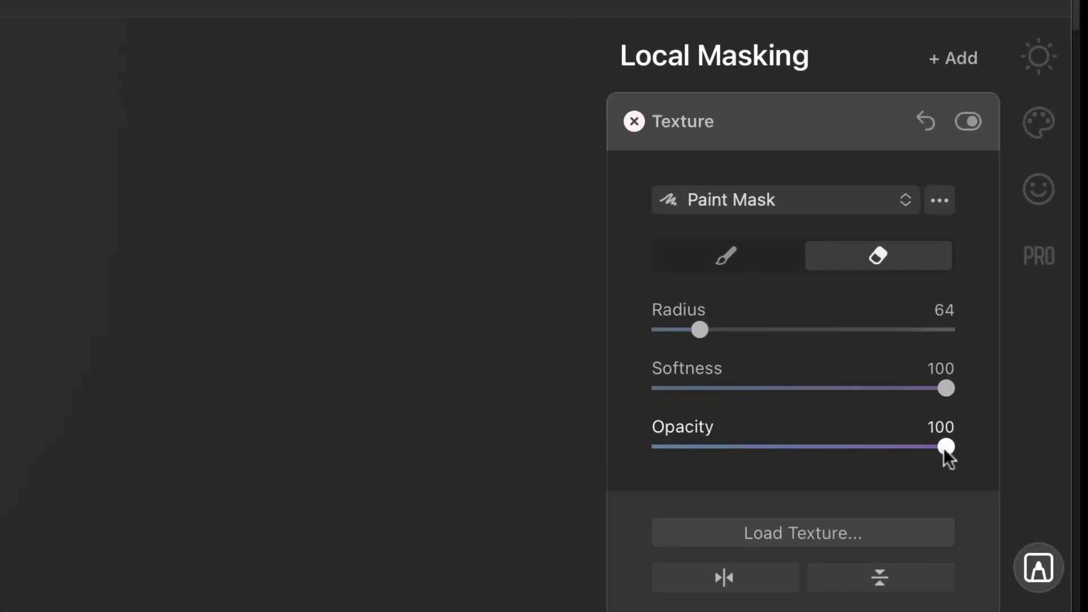
Set the mask brush opacity to 49 and paint the texture back along the edges of her hair and neck, reducing the radius to 28
left_click_drag(945, 448, 801, 448)
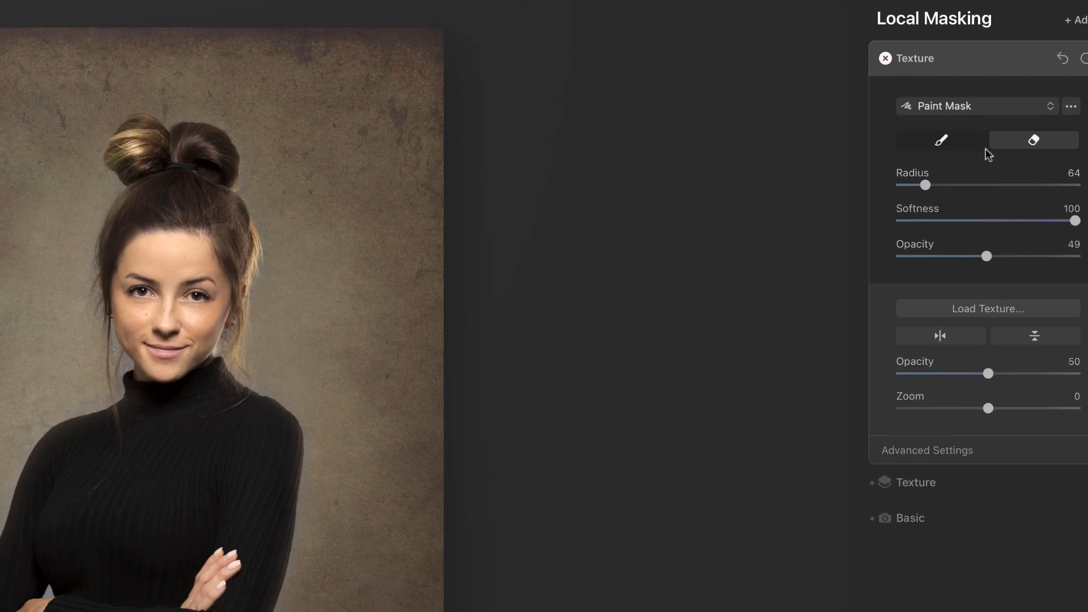
left_click(942, 140)
mouse_move(95, 378)
left_mouse_down()
mouse_move(84, 376)
mouse_move(111, 369)
mouse_move(107, 341)
mouse_move(142, 361)
mouse_move(233, 358)
mouse_move(226, 340)
left_mouse_up()
key("bracketleft")
key("bracketleft")
key("bracketleft")
mouse_move(114, 323)
left_mouse_down()
mouse_move(87, 296)
mouse_move(76, 255)
left_mouse_up()
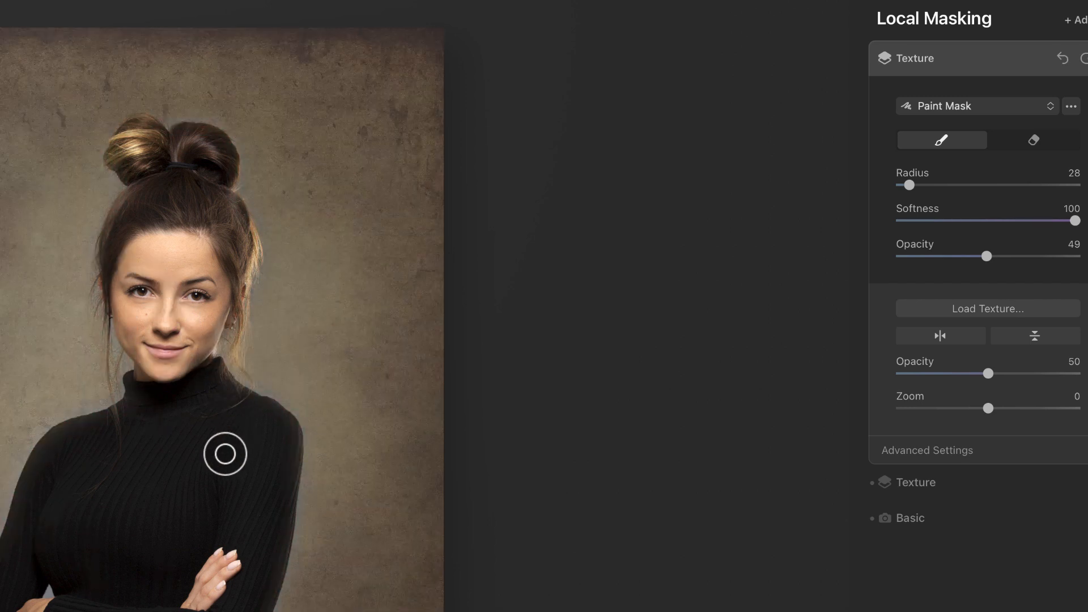
mouse_move(124, 377)
left_mouse_down()
mouse_move(97, 320)
mouse_move(147, 373)
mouse_move(130, 454)
mouse_move(91, 328)
mouse_move(138, 339)
mouse_move(130, 317)
mouse_move(126, 331)
mouse_move(159, 378)
mouse_move(149, 315)
left_mouse_up()
left_click(997, 140)
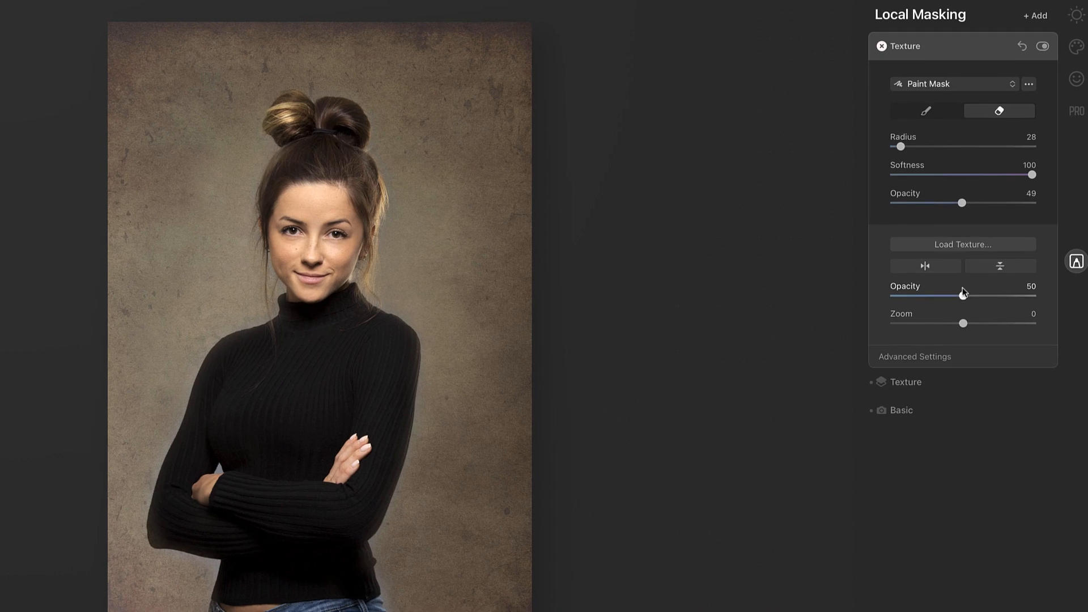
Set the second texture's blend mode to Overlay and its opacity to 45
left_click(930, 357)
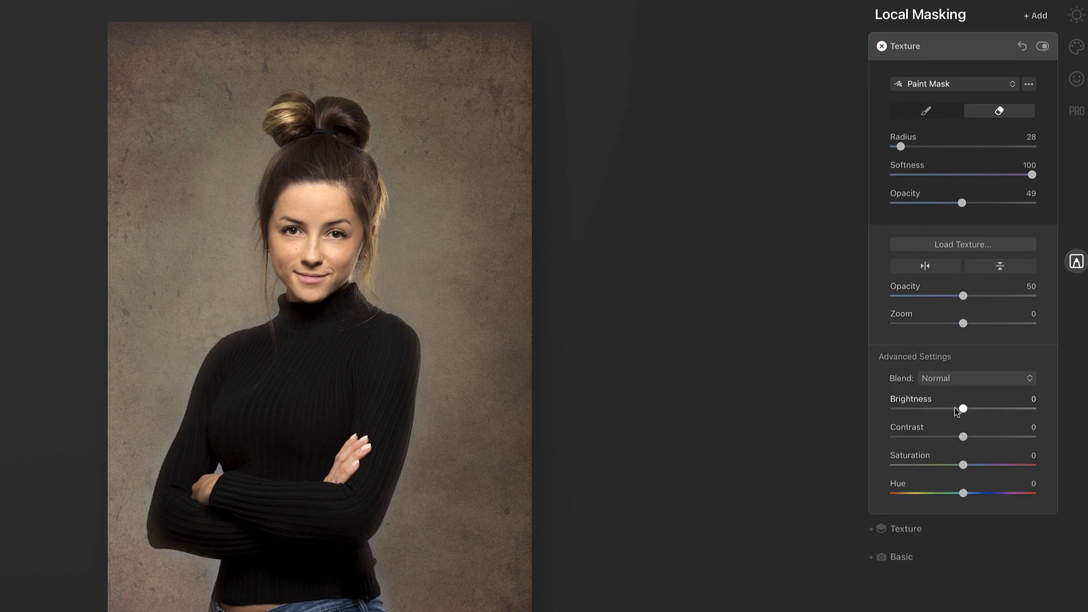
left_click(954, 377)
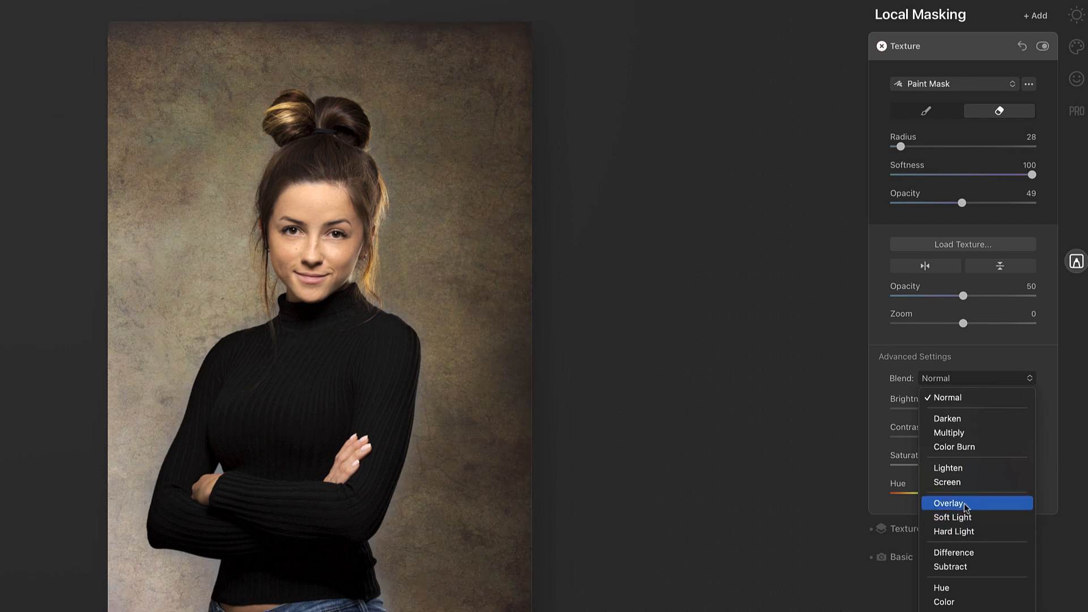
left_click(974, 507)
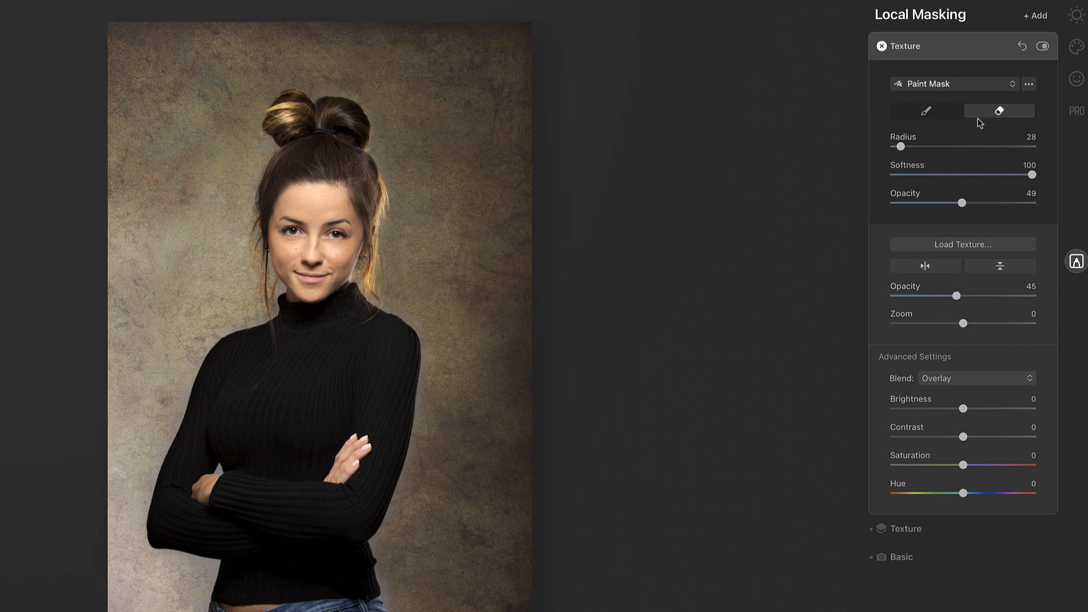
Paint the second texture's mask back into the background on both sides of the woman's waist
left_click(927, 111)
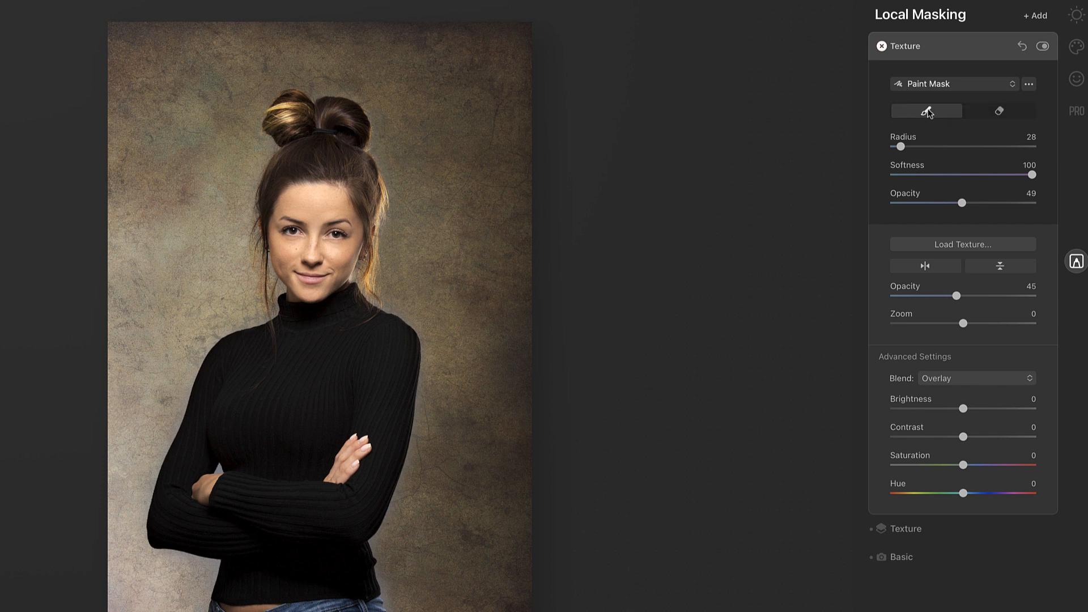
mouse_move(409, 611)
left_mouse_down()
mouse_move(383, 579)
mouse_move(389, 603)
left_mouse_up()
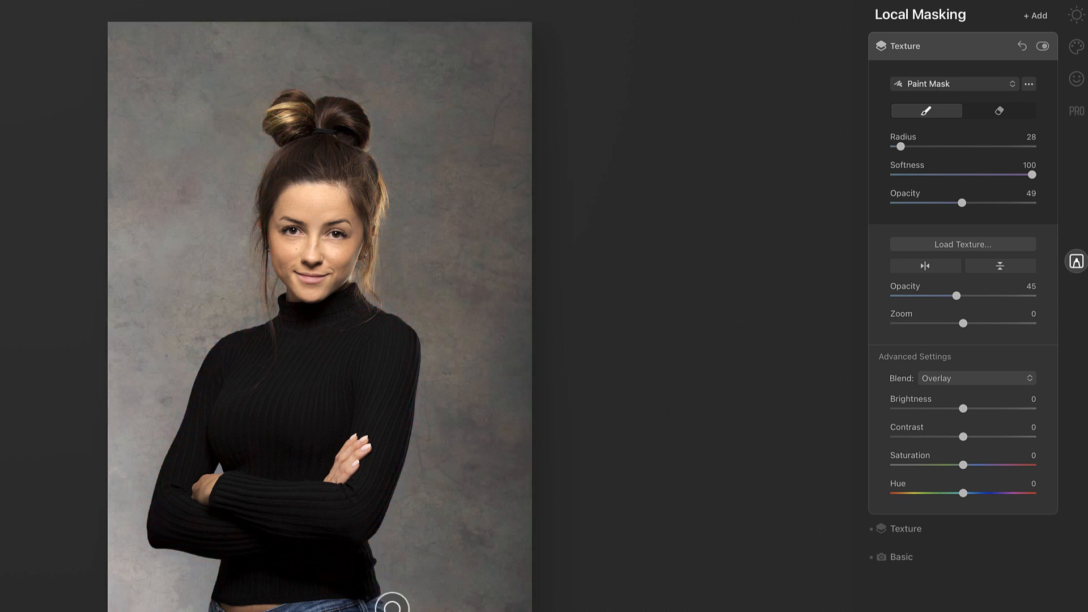
mouse_move(177, 585)
left_mouse_down()
mouse_move(211, 569)
mouse_move(199, 585)
left_mouse_up()
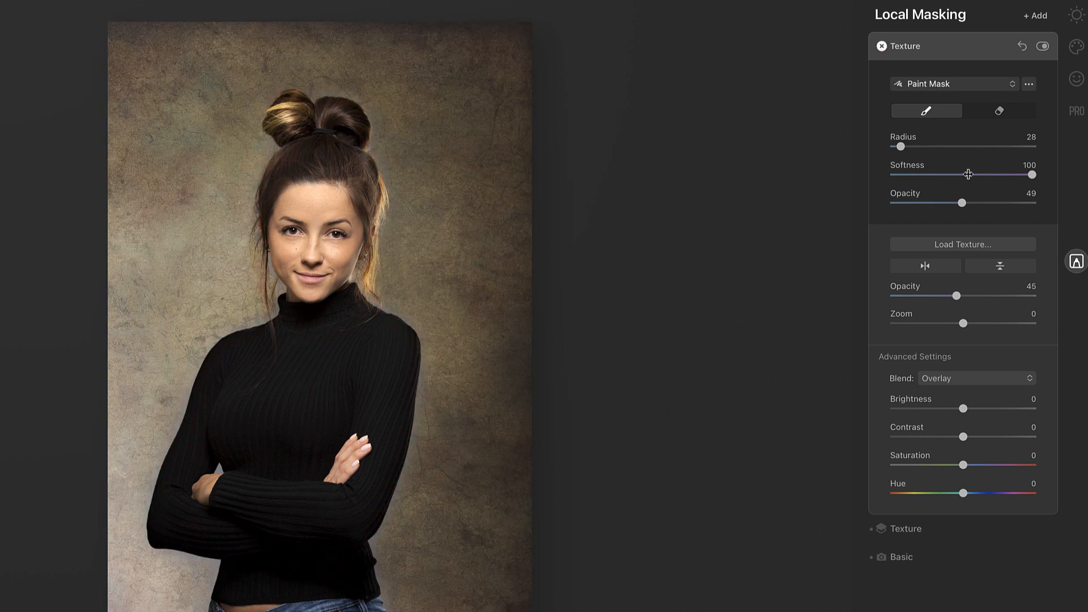
Reopen the first Texture adjustment and paint its mask back into the background beside the woman's waist
left_click(937, 46)
left_click(915, 75)
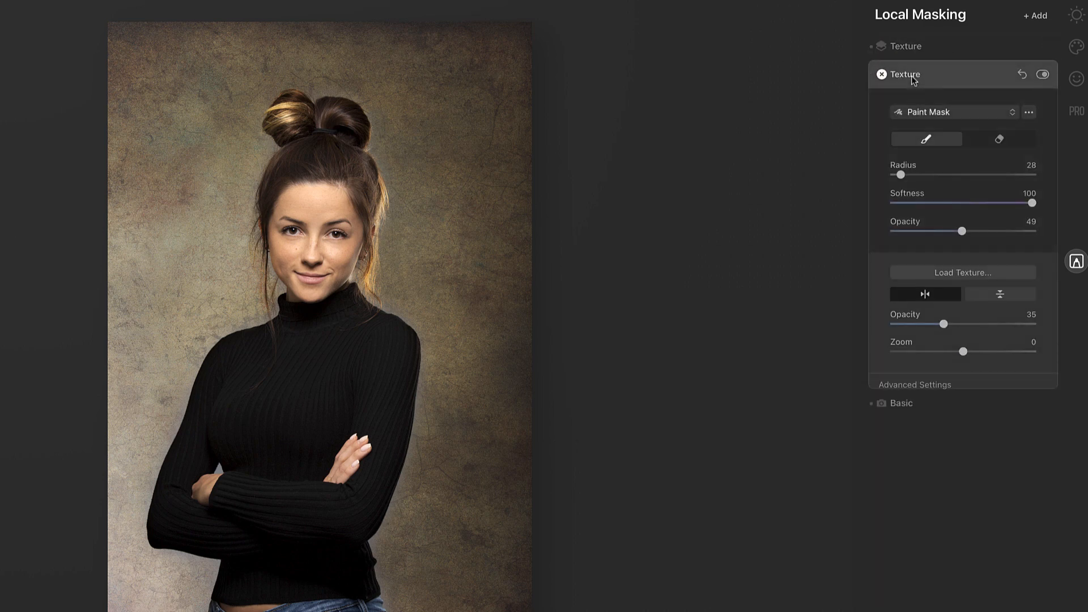
left_click(934, 141)
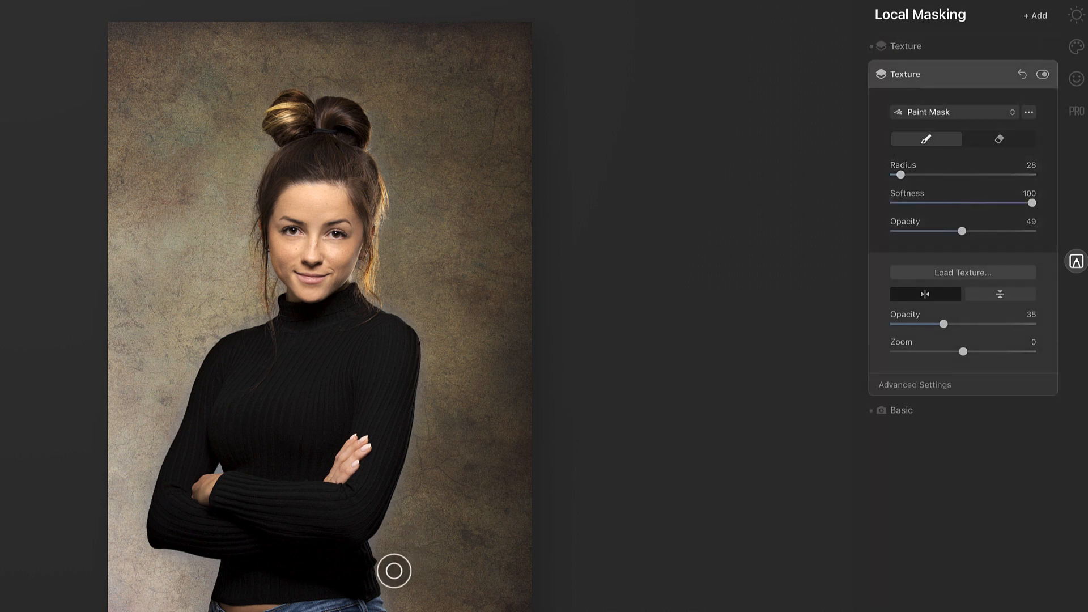
mouse_move(393, 571)
left_mouse_down()
mouse_move(376, 539)
mouse_move(403, 494)
mouse_move(433, 345)
mouse_move(395, 608)
left_mouse_up()
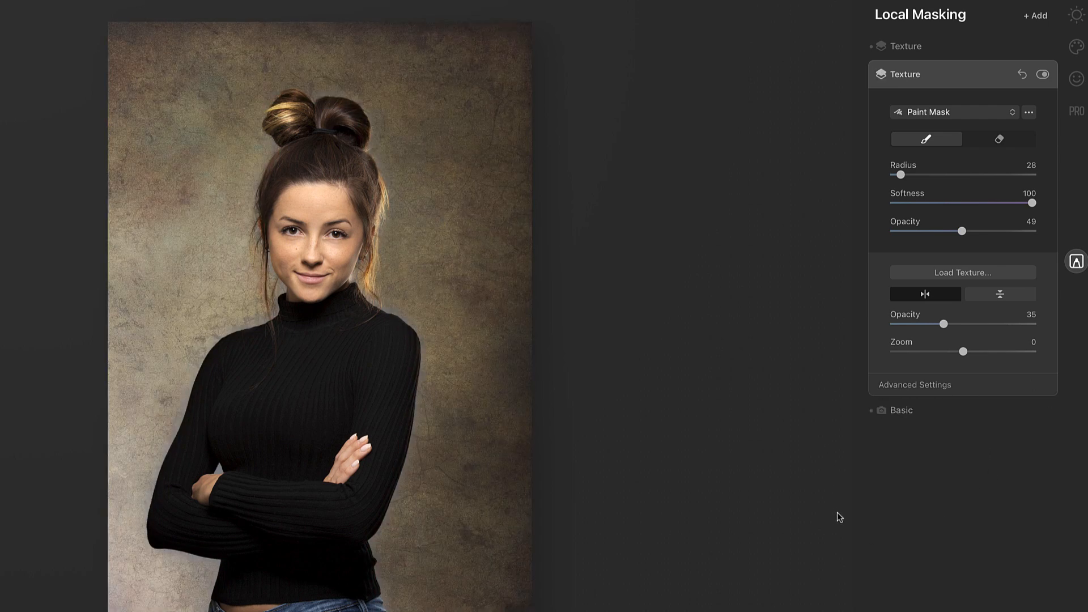
Add a Basic adjustment with Warmth 1, Contrast 2, Saturation 2 and Vibrance 2, checking its effect off and on
left_click(937, 74)
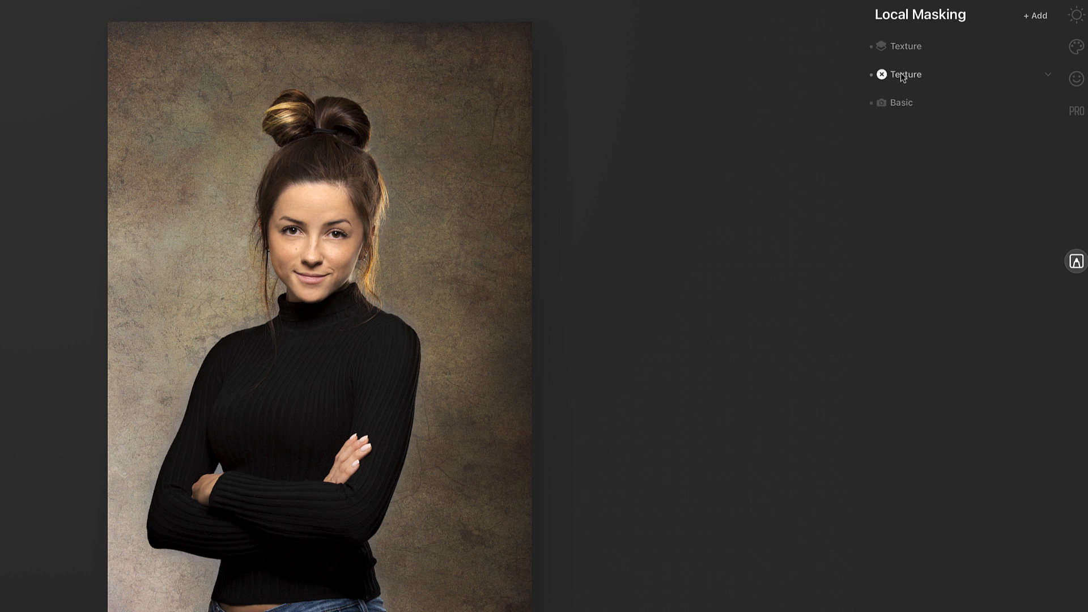
left_click(1041, 22)
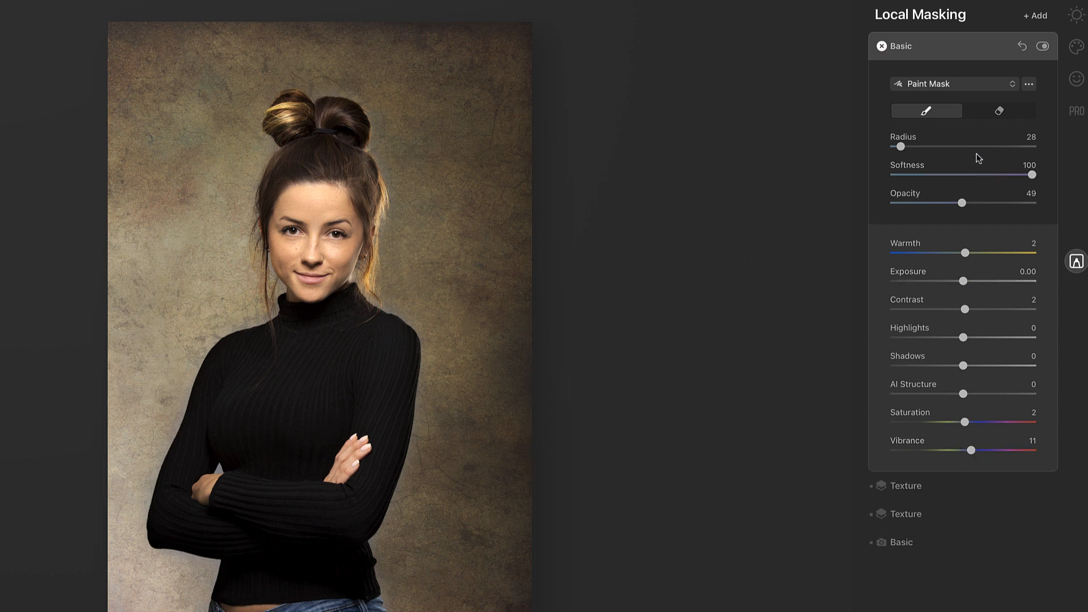
left_click(1043, 47)
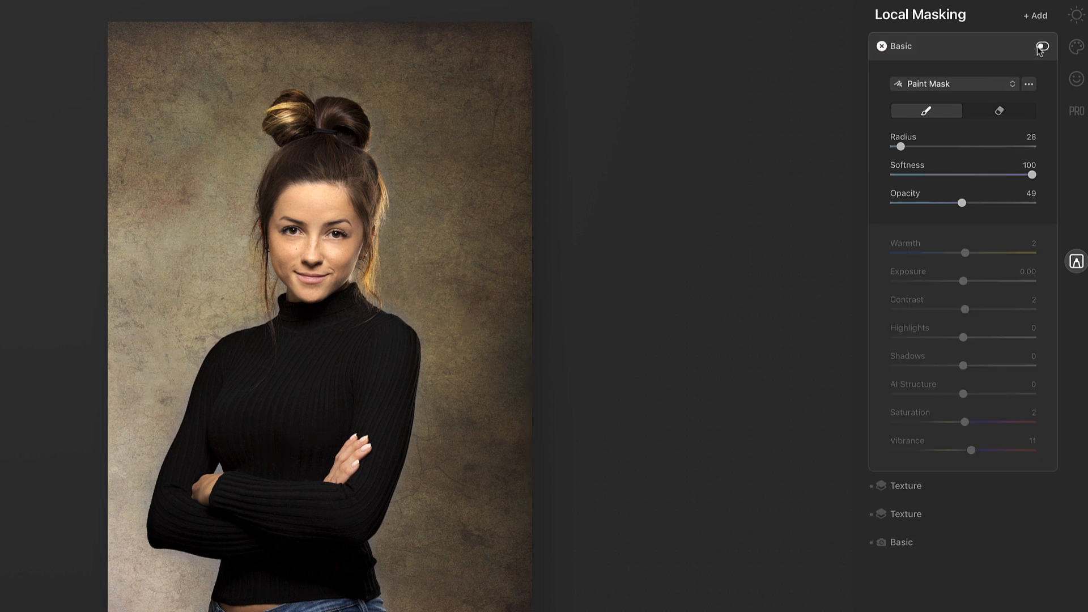
left_click(1043, 47)
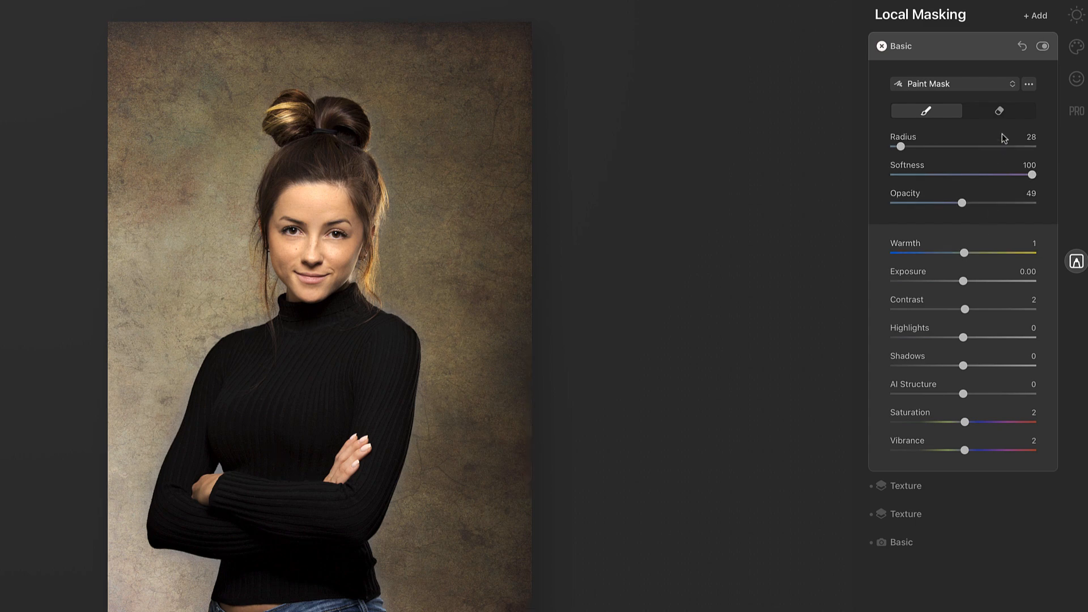
left_click(964, 50)
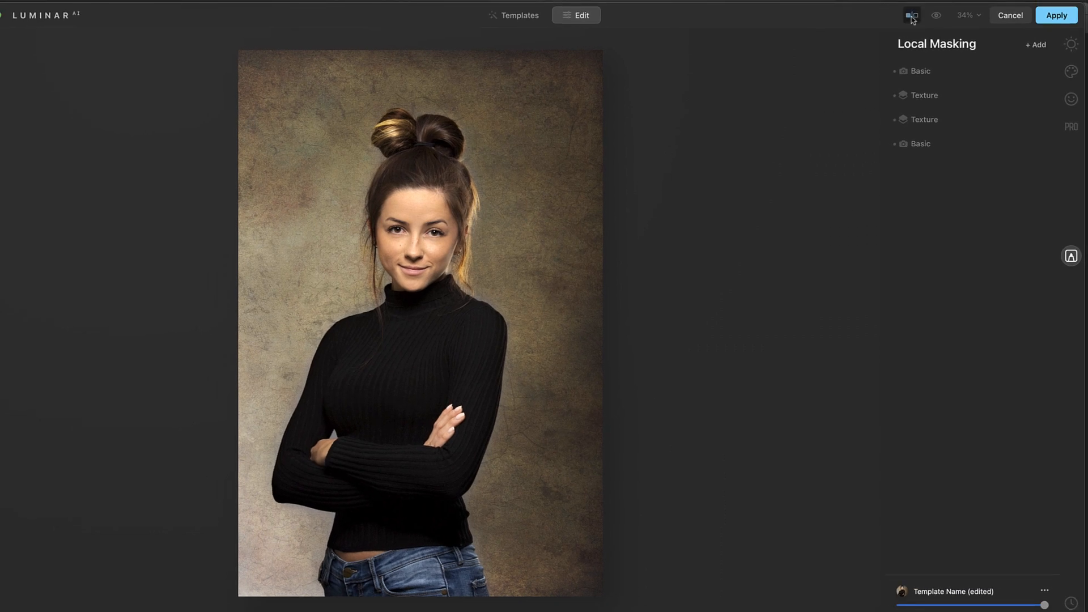
Compare the portrait before and after editing, sweeping the divider across to the image's left edge
left_click(912, 16)
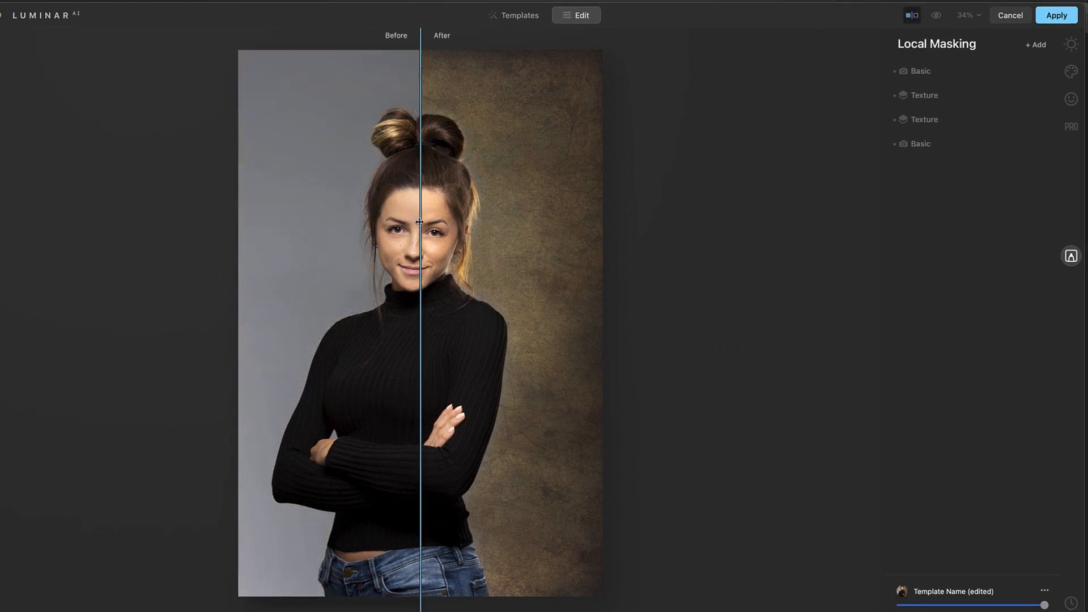
left_click_drag(419, 223, 250, 283)
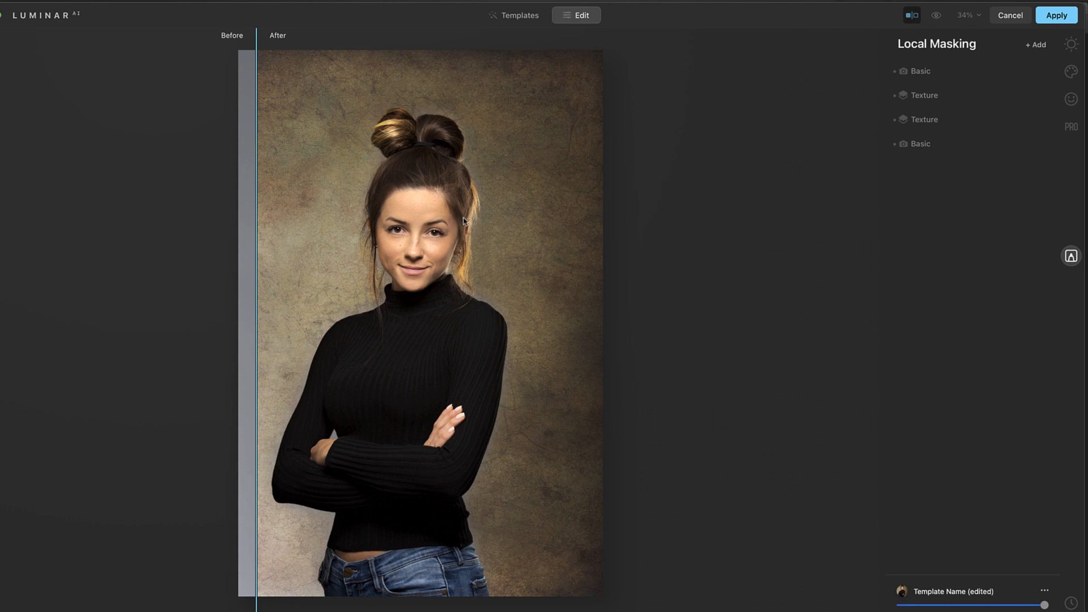
left_click_drag(256, 295, 241, 334)
Slightly reduce the overall strength of the edited template applied to the portrait
mouse_move(896, 92)
mouse_move(1043, 606)
left_mouse_down()
mouse_move(901, 605)
mouse_move(1033, 608)
left_mouse_up()
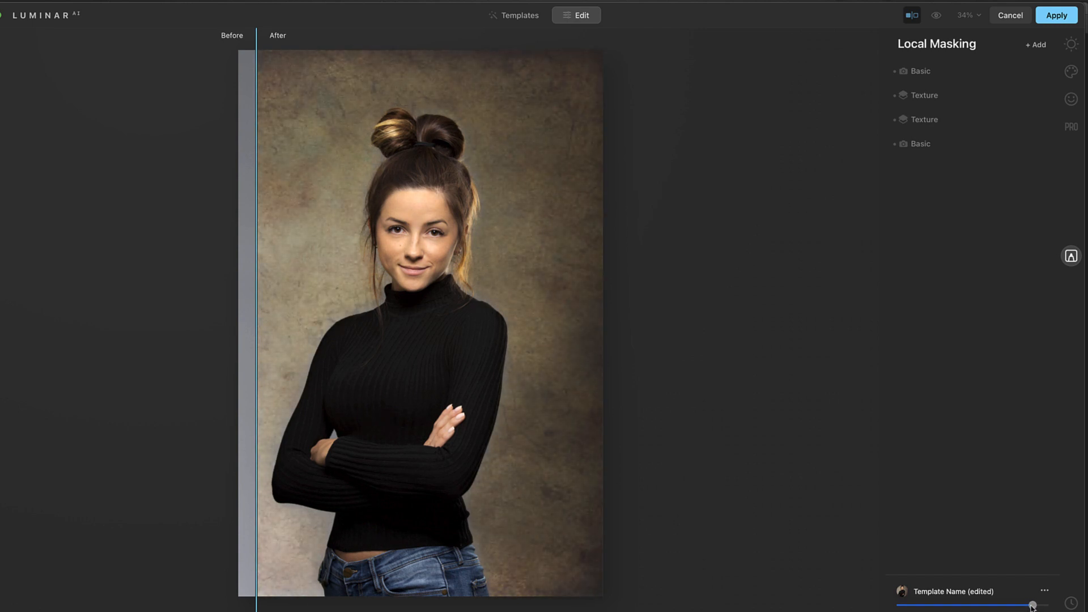